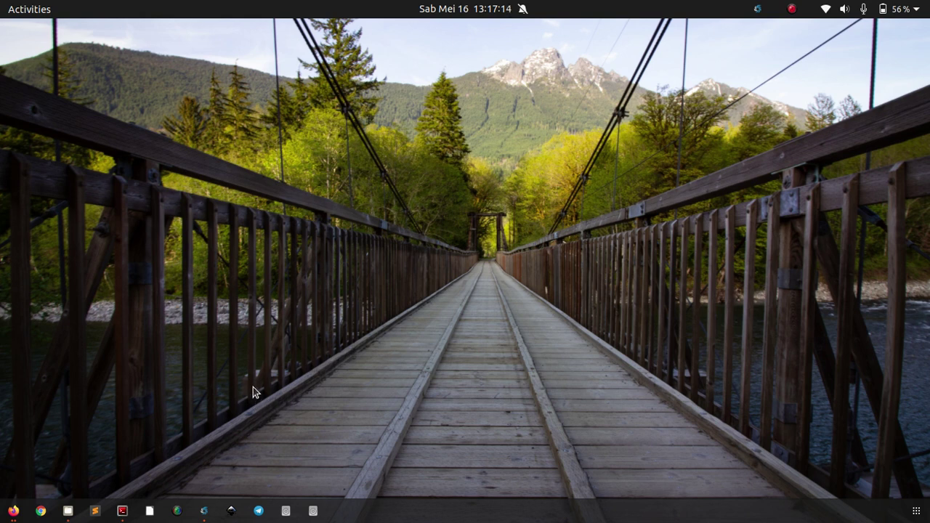
Step: Bring up Shutter showing the saved Selection_001.jpg screenshot of the viewer's comment
{"action": "left_click", "coordinate": [201, 513]}
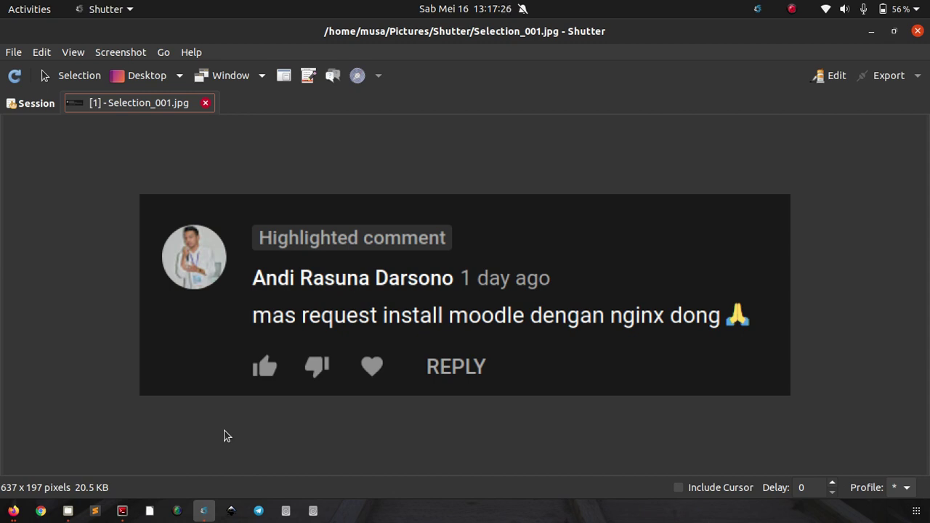
Step: Switch to Firefox, scroll the Moodle-with-Nginx tutorial to the top, and tile it left
{"action": "left_click", "coordinate": [11, 512]}
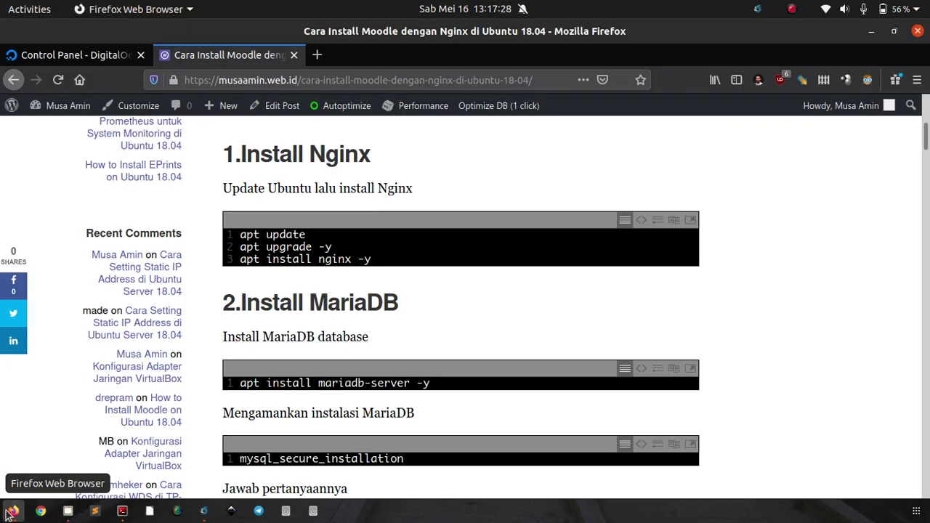
{"action": "scroll", "coordinate": [723, 231], "scroll_direction": "up", "scroll_amount": 8}
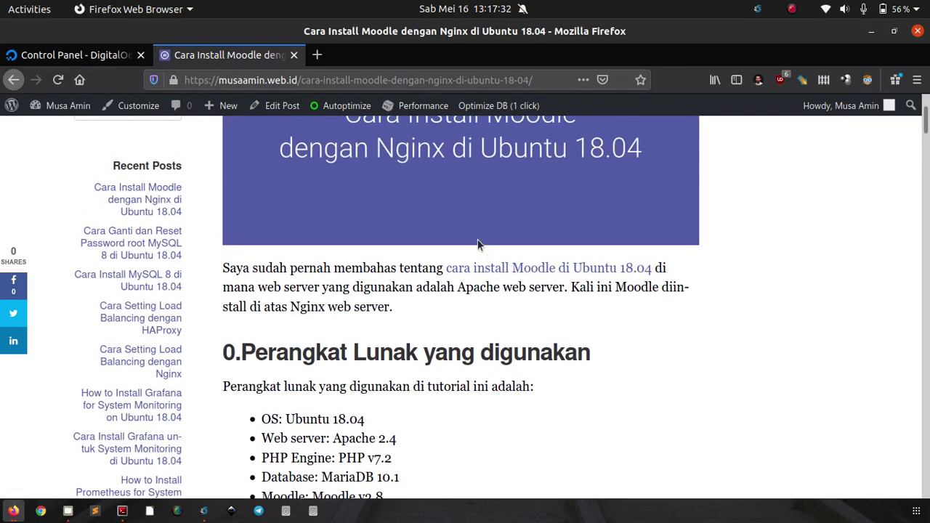
{"action": "scroll", "coordinate": [476, 291], "scroll_direction": "up", "scroll_amount": 1}
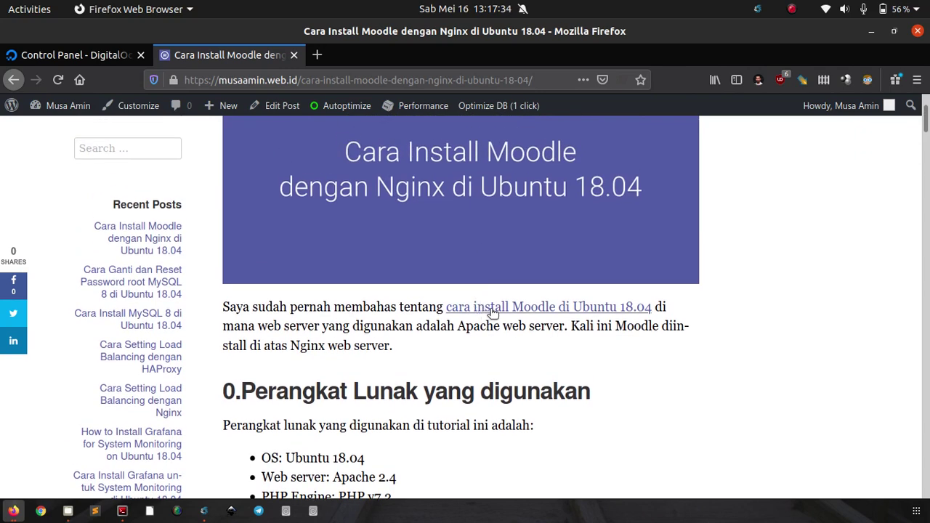
{"action": "scroll", "coordinate": [505, 289], "scroll_direction": "up", "scroll_amount": 3}
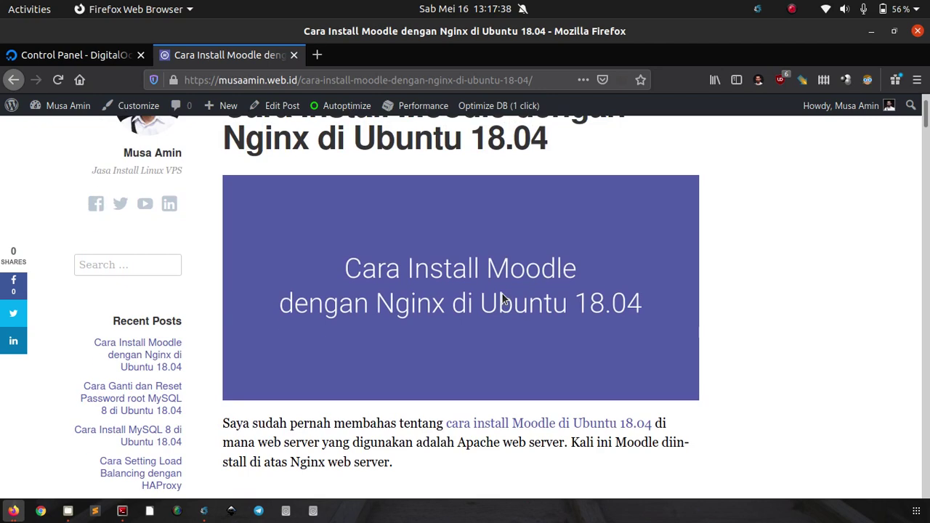
{"action": "scroll", "coordinate": [503, 300], "scroll_direction": "up", "scroll_amount": 1}
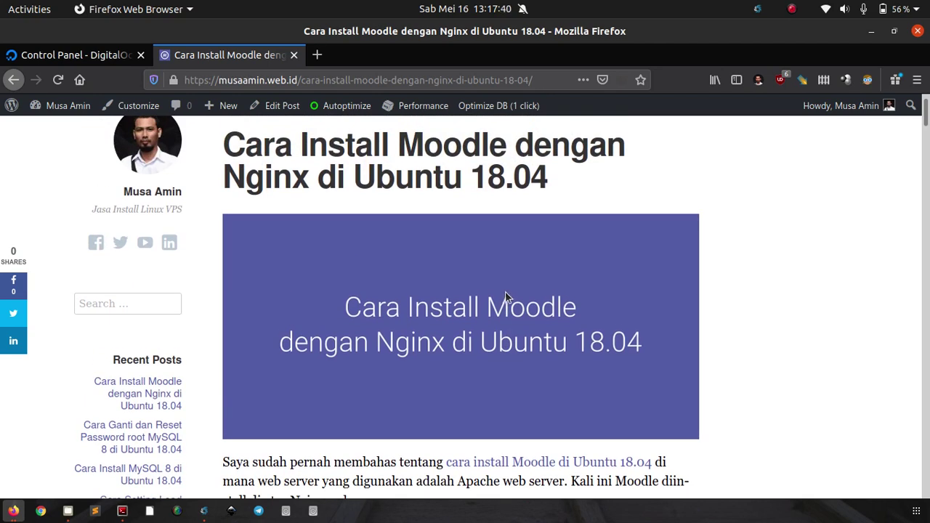
{"action": "scroll", "coordinate": [508, 298], "scroll_direction": "down", "scroll_amount": 3}
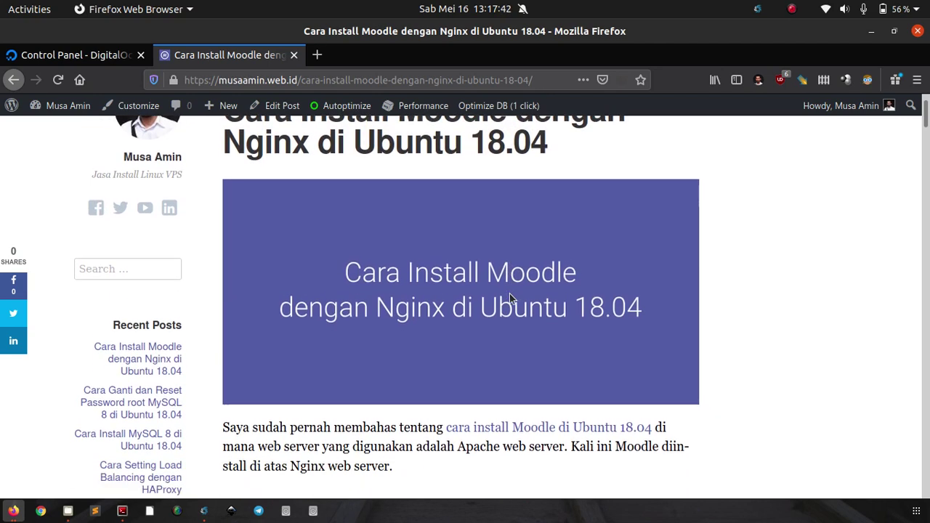
{"action": "scroll", "coordinate": [427, 293], "scroll_direction": "up", "scroll_amount": 1}
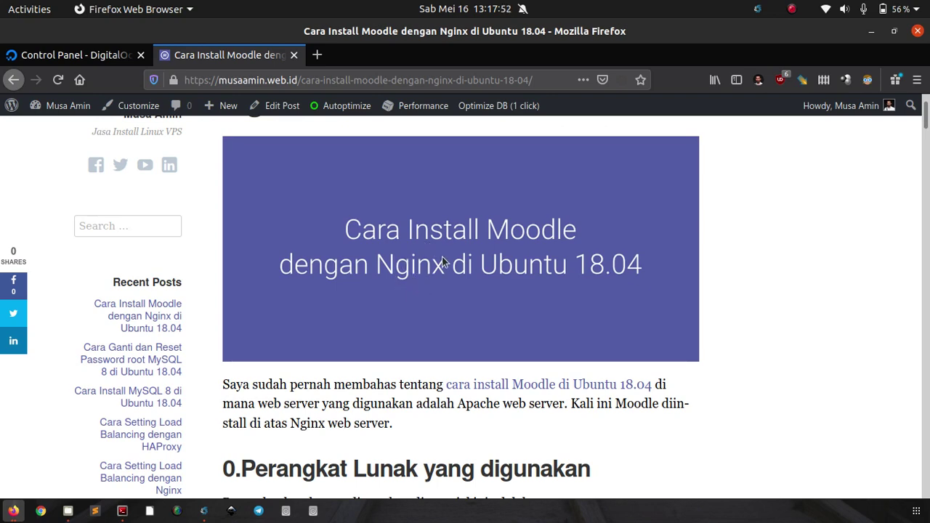
{"action": "key", "text": "super+Left"}
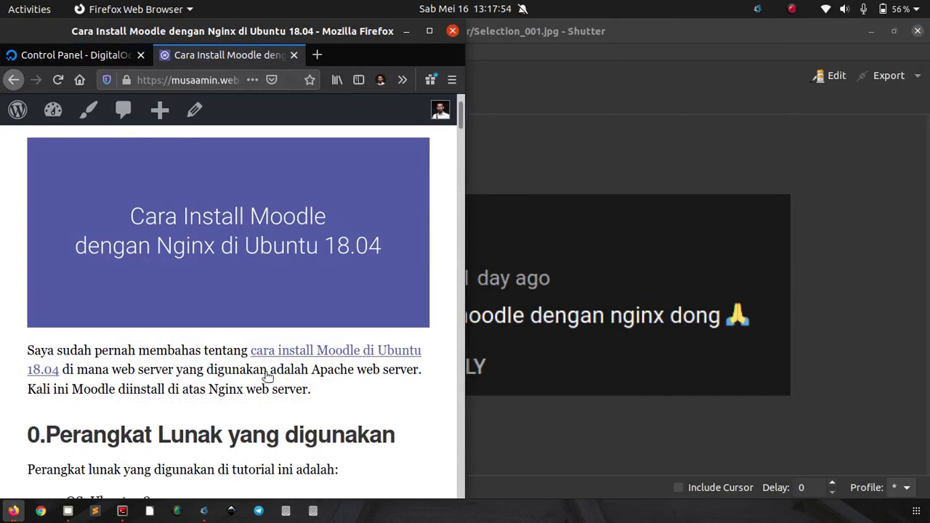
Step: Open a root Terminator shell tiled to the right half of the screen
{"action": "left_click", "coordinate": [122, 511]}
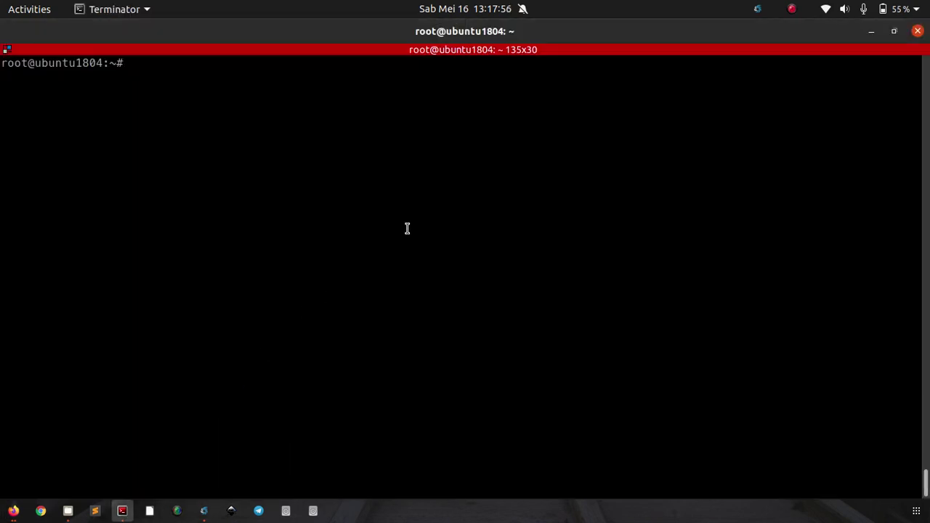
{"action": "key", "text": "super+Right"}
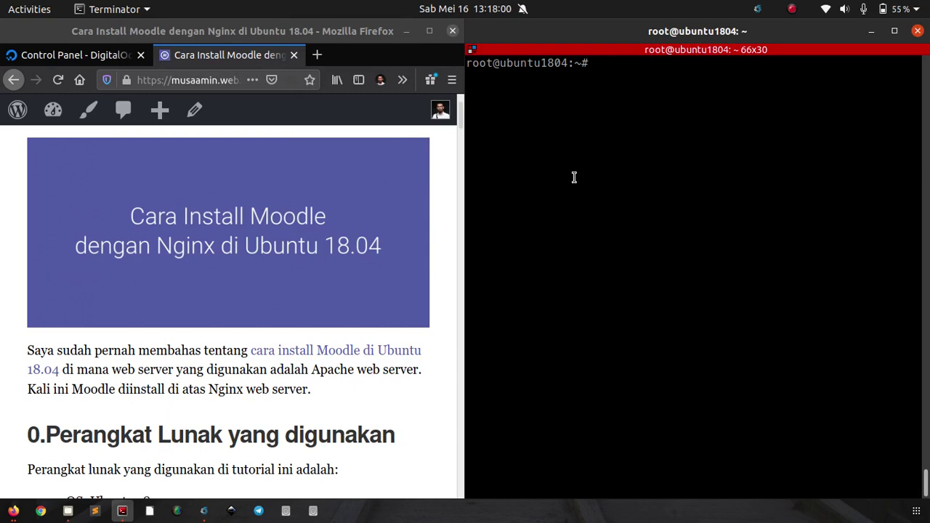
{"action": "scroll", "coordinate": [282, 269], "scroll_direction": "down", "scroll_amount": 2}
Step: Zoom the tutorial to 90%, scroll to the MariaDB steps, and enter apt install nginx -y
{"action": "key", "text": "ctrl+minus"}
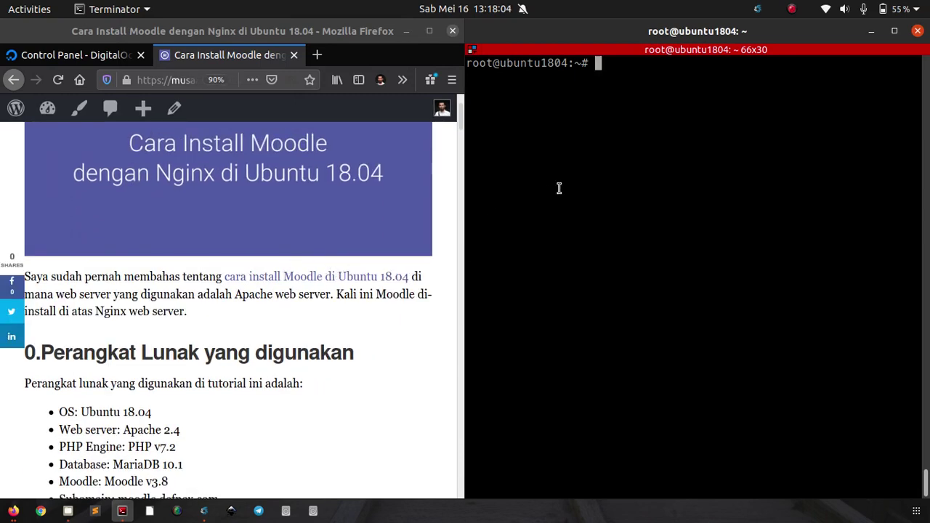
{"action": "scroll", "coordinate": [295, 312], "scroll_direction": "down", "scroll_amount": 4}
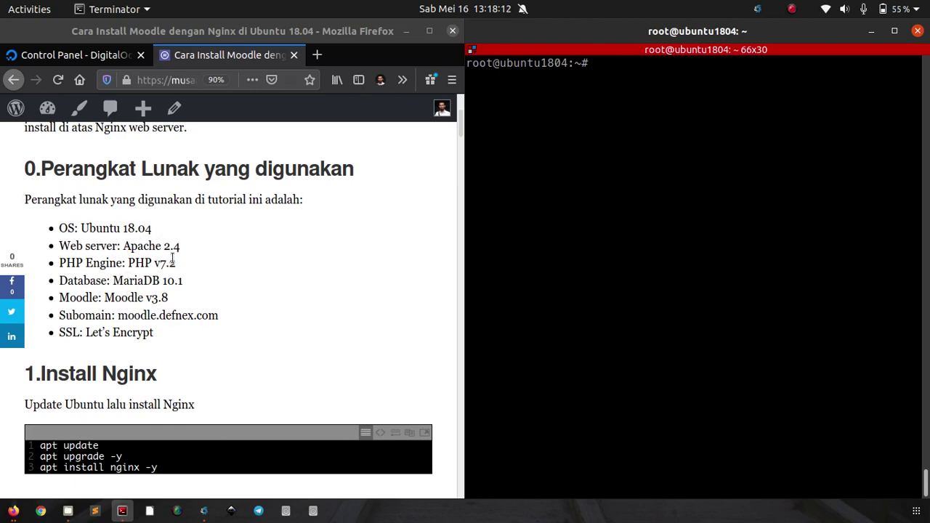
{"action": "scroll", "coordinate": [153, 254], "scroll_direction": "down", "scroll_amount": 3}
{"action": "scroll", "coordinate": [195, 250], "scroll_direction": "down", "scroll_amount": 3}
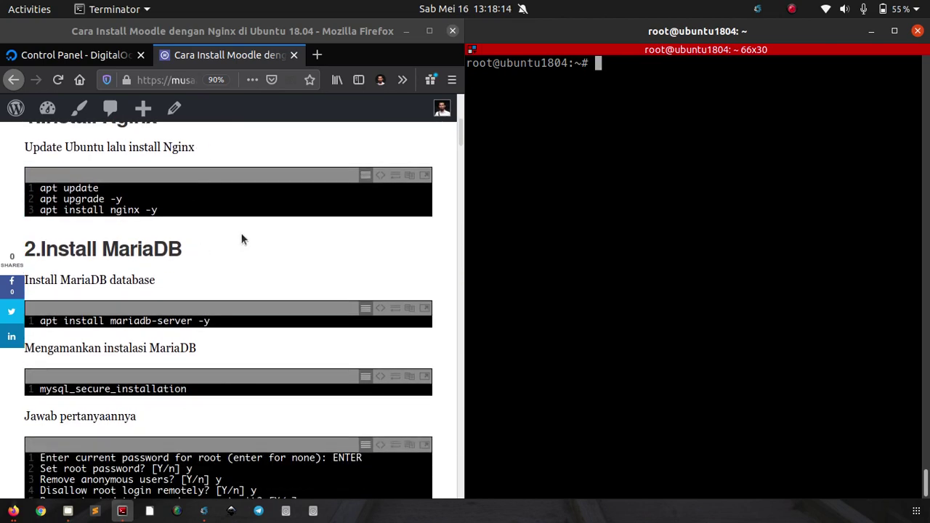
{"action": "scroll", "coordinate": [247, 243], "scroll_direction": "down", "scroll_amount": 1}
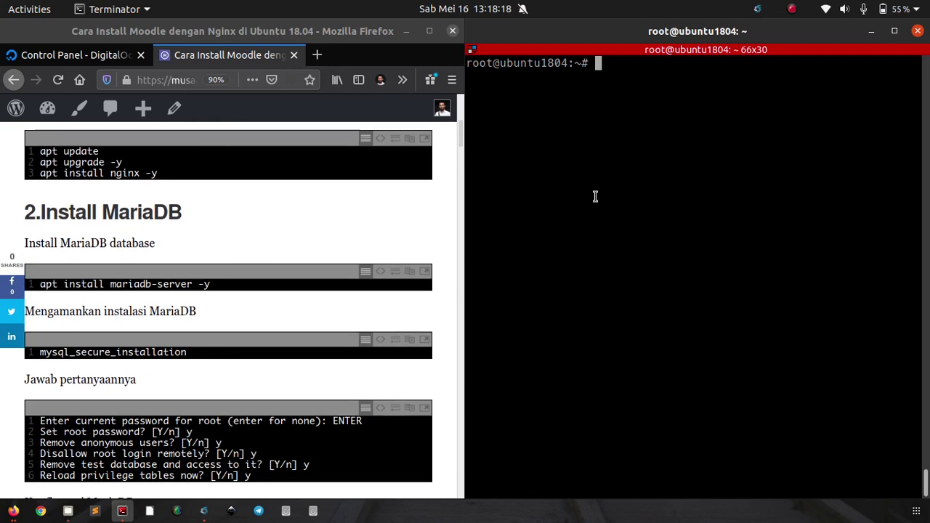
{"action": "type", "text": "apt install ng"}
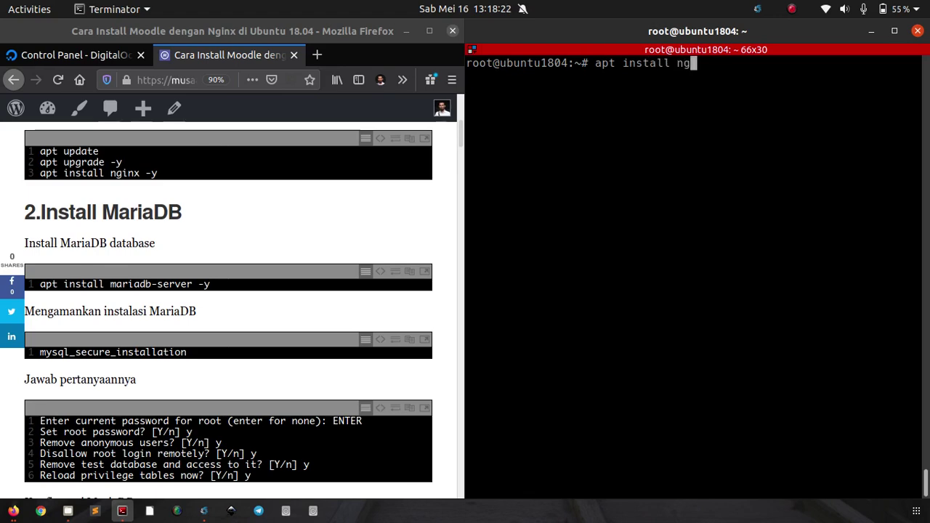
{"action": "type", "text": "inx -y"}
Step: Run apt install nginx -y to install Nginx 1.14.0, then clear the screen
{"action": "key", "text": "Return"}
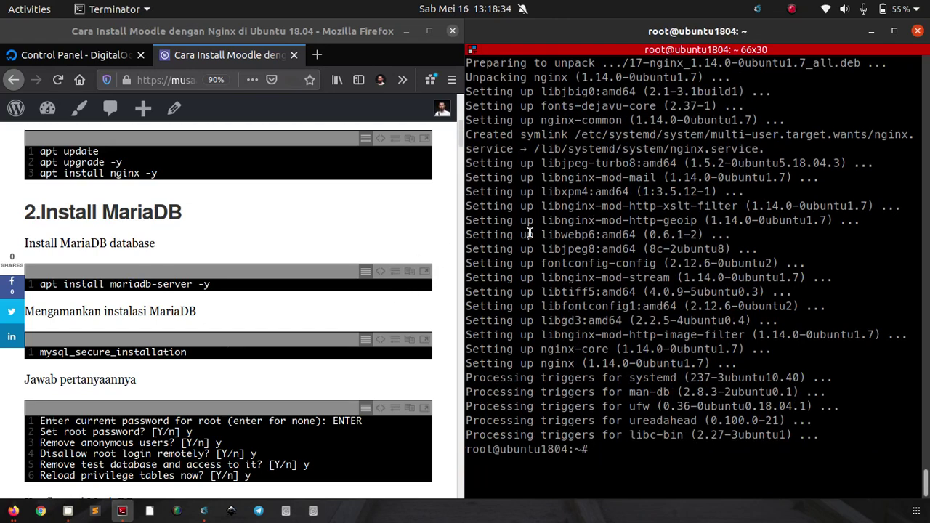
{"action": "key", "text": "ctrl+l"}
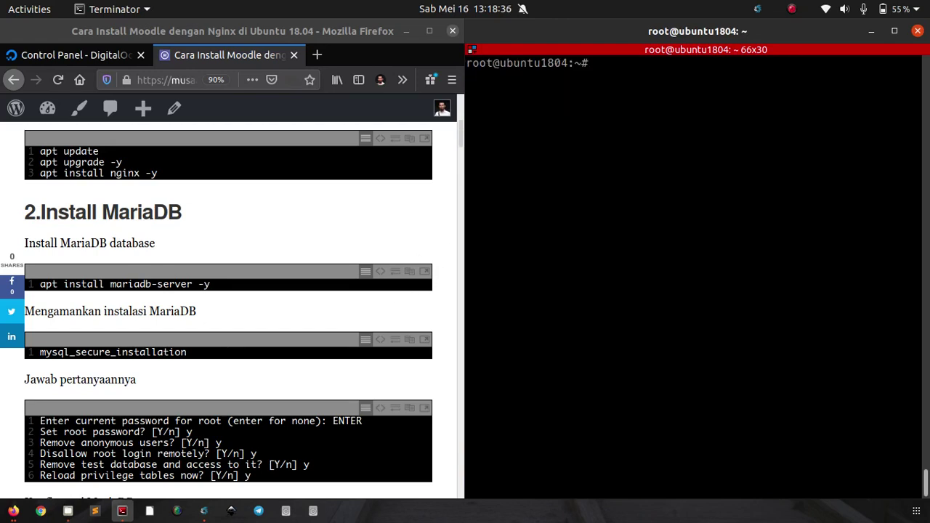
Step: Copy the mariadb-server install command from the tutorial and run it in the terminal
{"action": "scroll", "coordinate": [354, 266], "scroll_direction": "down", "scroll_amount": 2}
{"action": "scroll", "coordinate": [353, 266], "scroll_direction": "down", "scroll_amount": 1}
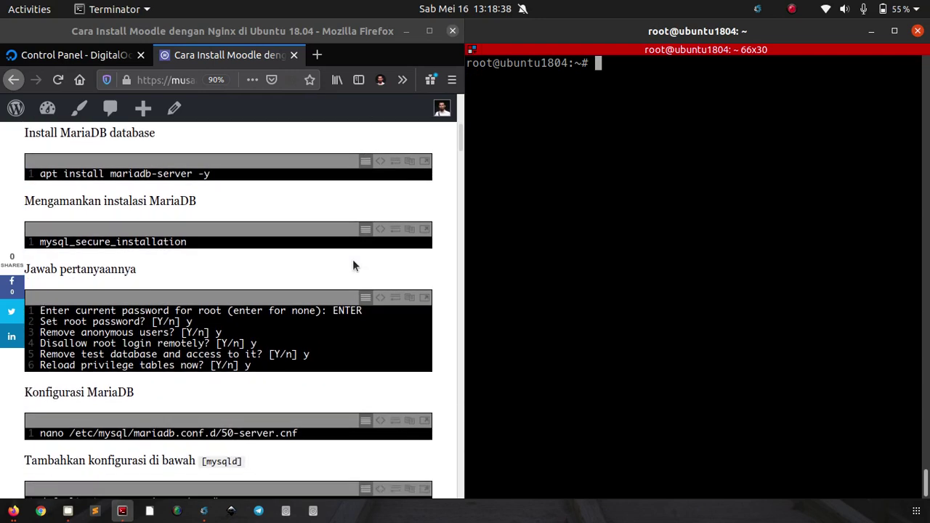
{"action": "left_click", "coordinate": [379, 161]}
{"action": "triple_click", "coordinate": [329, 176]}
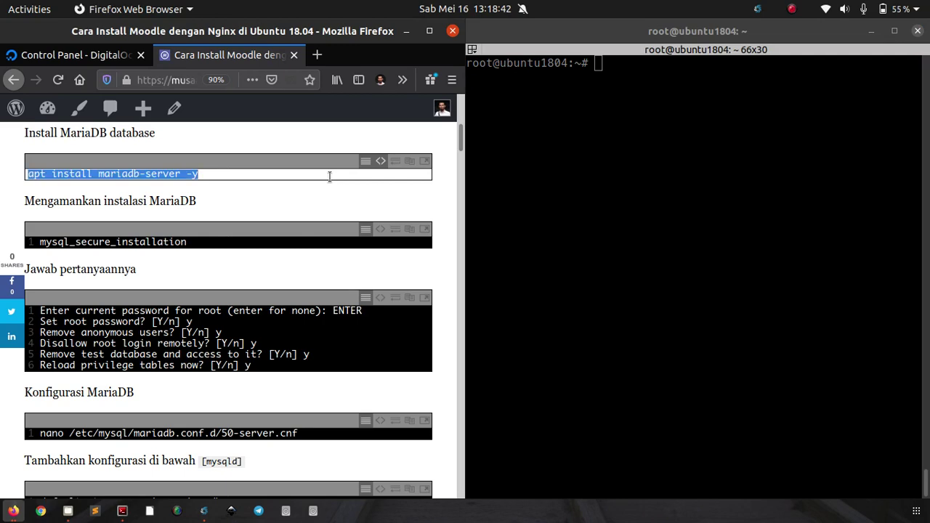
{"action": "right_click", "coordinate": [329, 177]}
{"action": "left_click", "coordinate": [353, 219]}
{"action": "right_click", "coordinate": [667, 115]}
{"action": "left_click", "coordinate": [670, 141]}
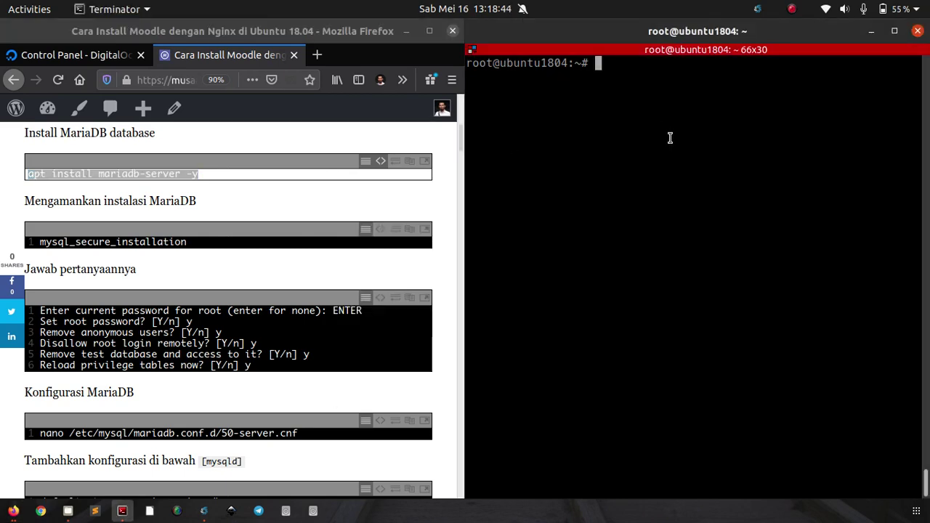
{"action": "key", "text": "Return"}
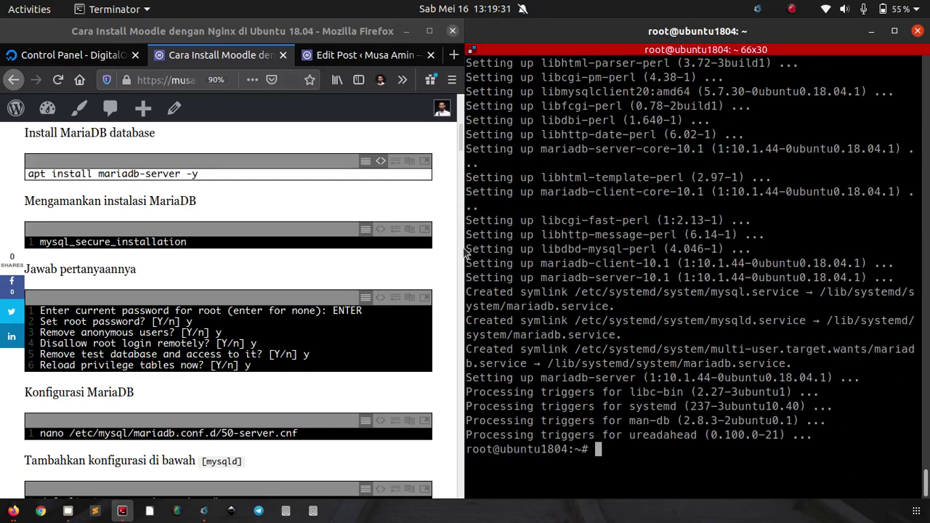
Step: Copy mysql_secure_installation from the tutorial and paste it at the root prompt
{"action": "left_click", "coordinate": [369, 238]}
{"action": "double_click", "coordinate": [328, 241]}
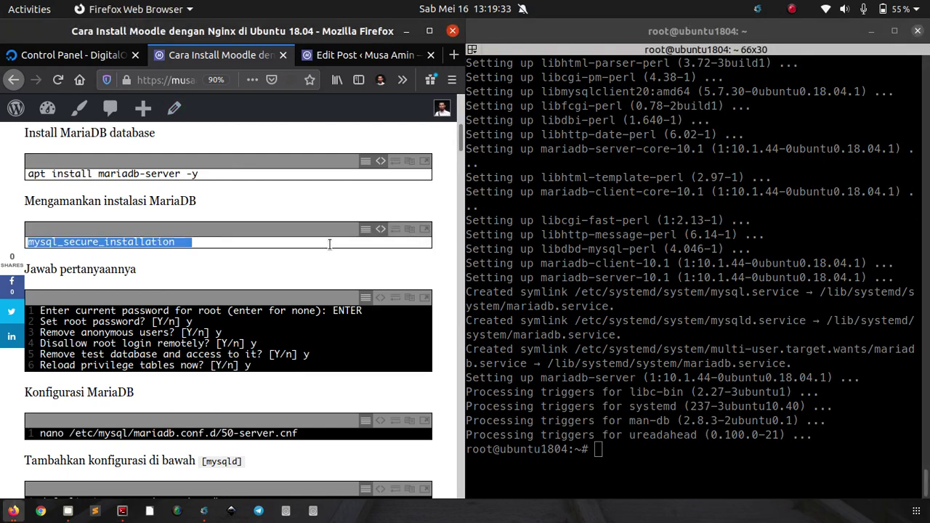
{"action": "right_click", "coordinate": [329, 243]}
{"action": "left_click", "coordinate": [363, 290]}
{"action": "left_click", "coordinate": [686, 188]}
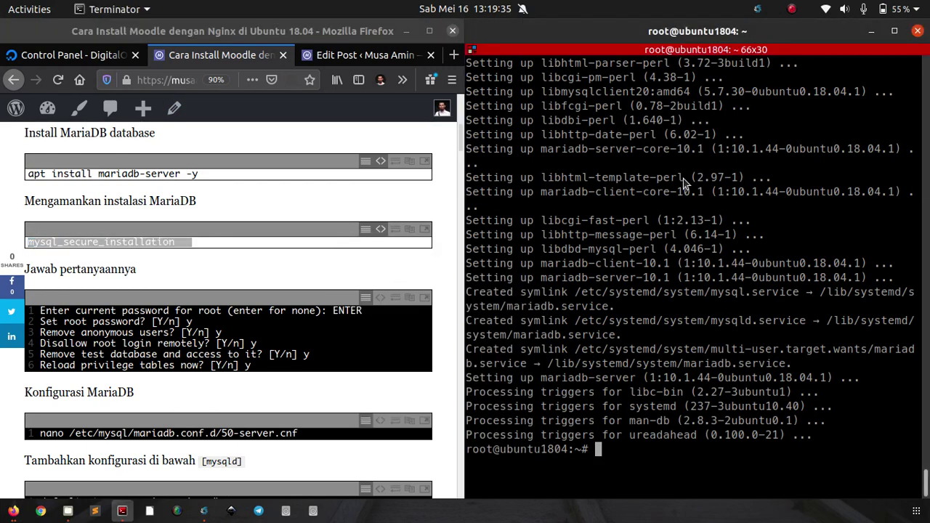
{"action": "right_click", "coordinate": [686, 187]}
{"action": "left_click", "coordinate": [699, 206]}
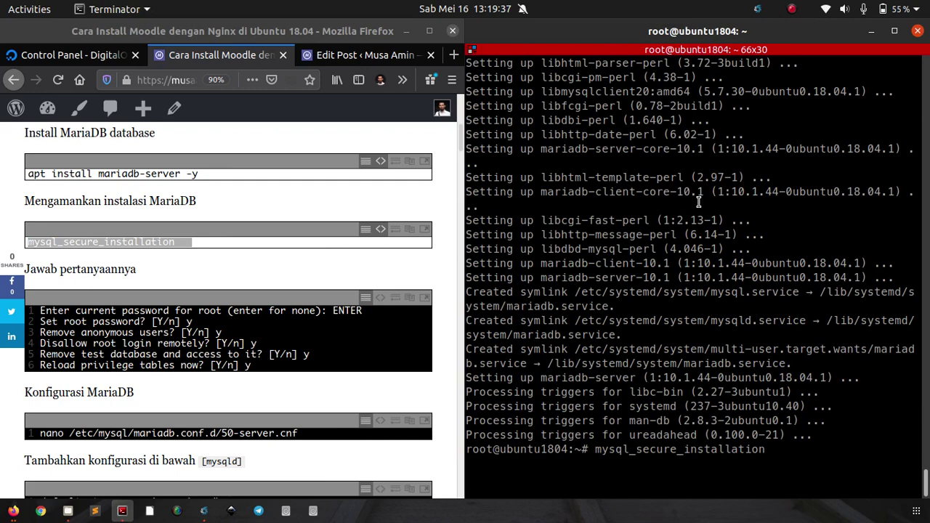
Step: Start mysql_secure_installation, accept the empty current password, and set a new root password
{"action": "key", "text": "Return"}
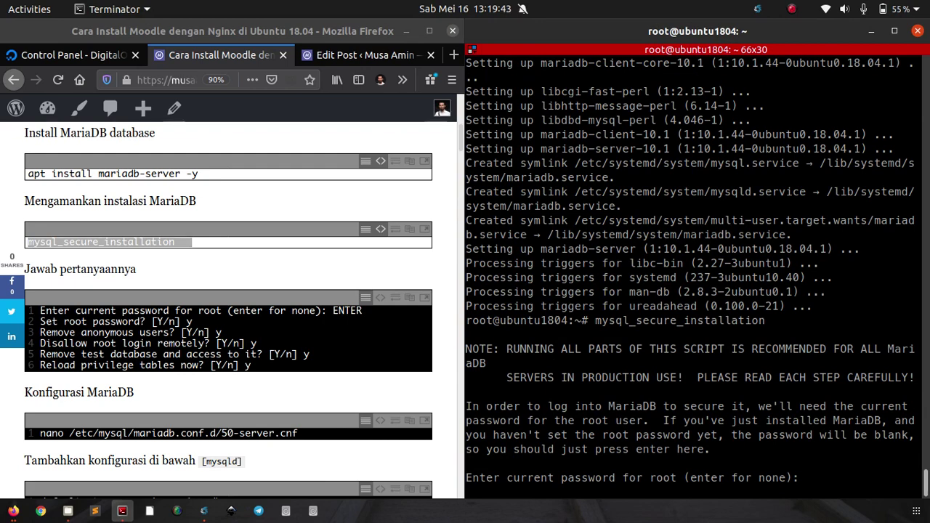
{"action": "key", "text": "Return"}
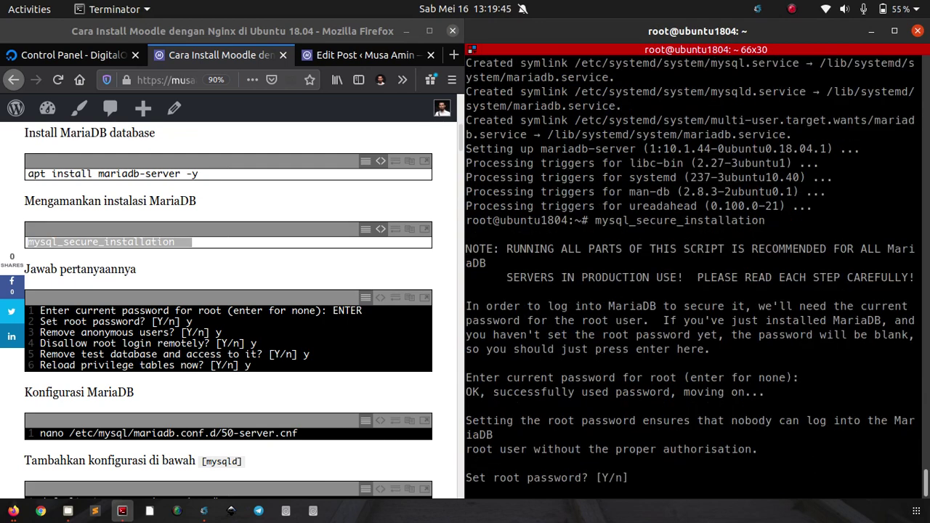
{"action": "type", "text": "y"}
{"action": "key", "text": "Return"}
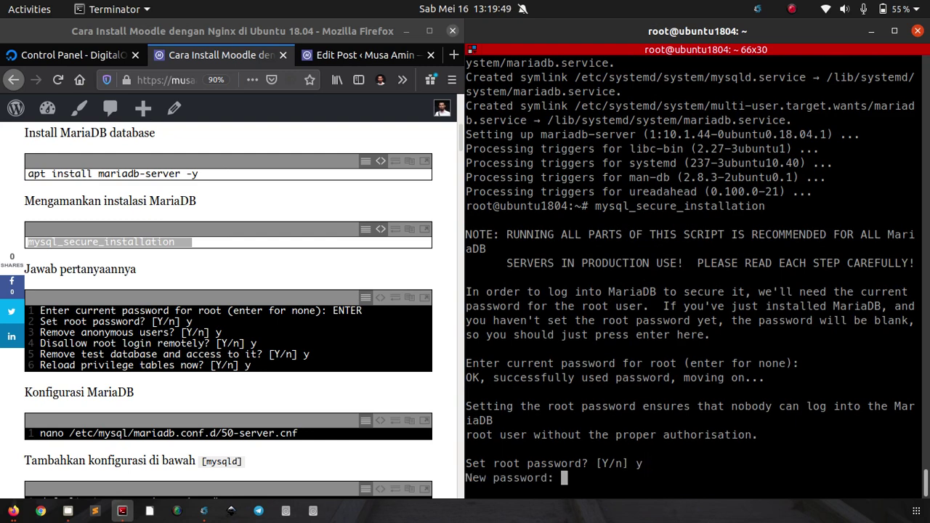
{"action": "key", "text": "Return"}
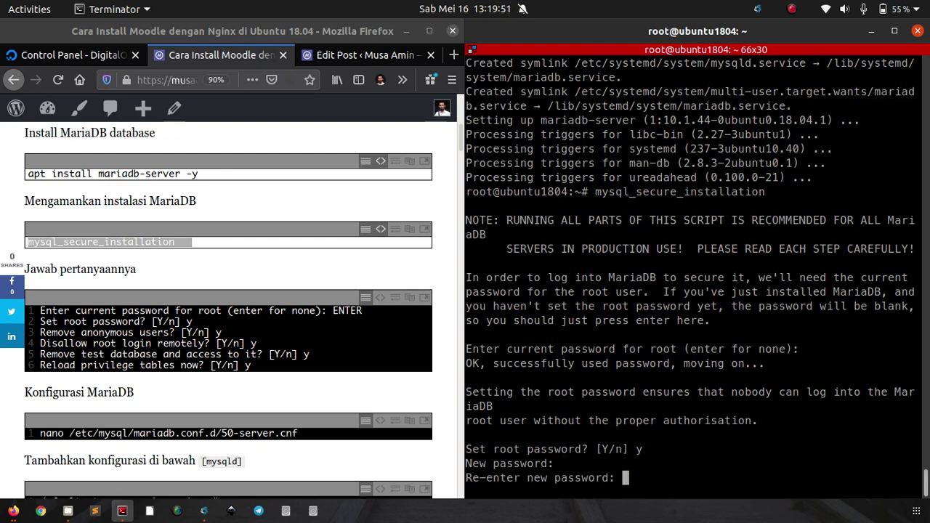
{"action": "key", "text": "Return"}
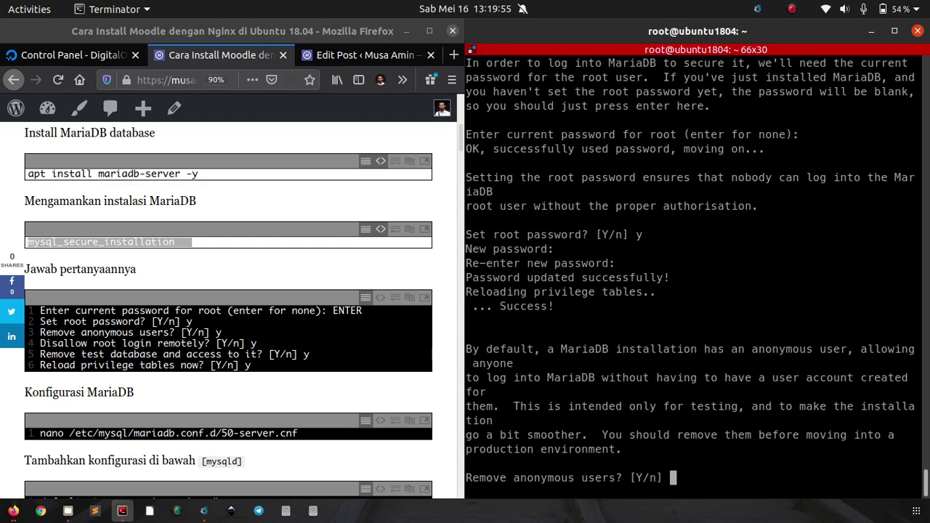
Step: Answer y to remove anonymous users, block remote root, drop test database, reload privileges; clear
{"action": "type", "text": "y"}
{"action": "key", "text": "Return"}
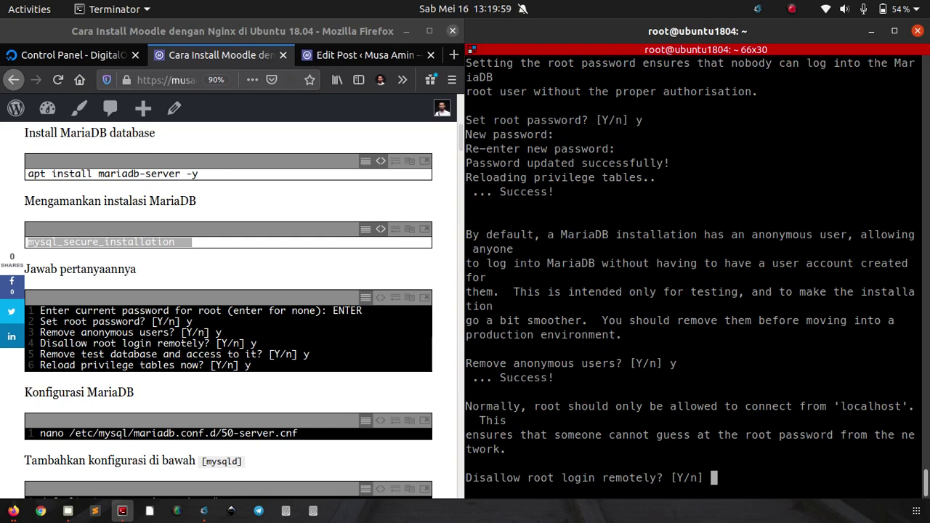
{"action": "type", "text": "y"}
{"action": "key", "text": "Return"}
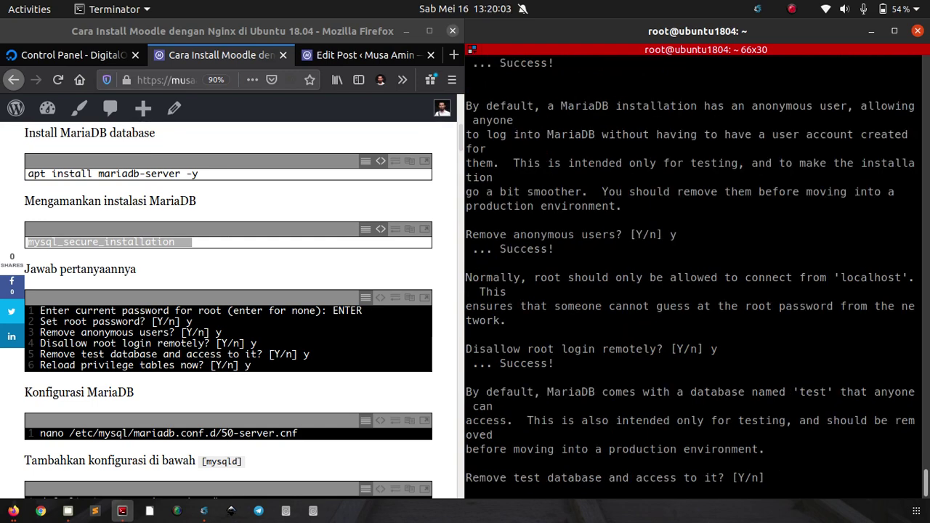
{"action": "type", "text": "y"}
{"action": "key", "text": "Return"}
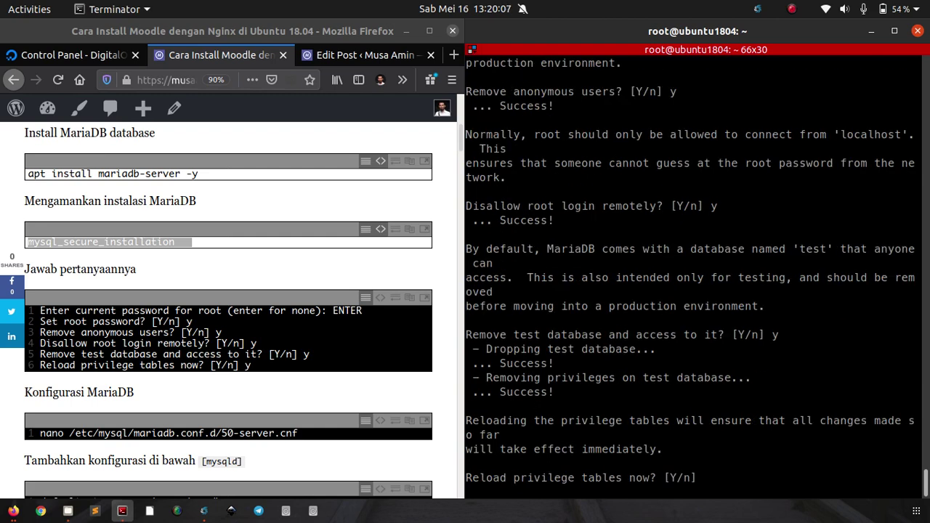
{"action": "type", "text": "y"}
{"action": "key", "text": "Return"}
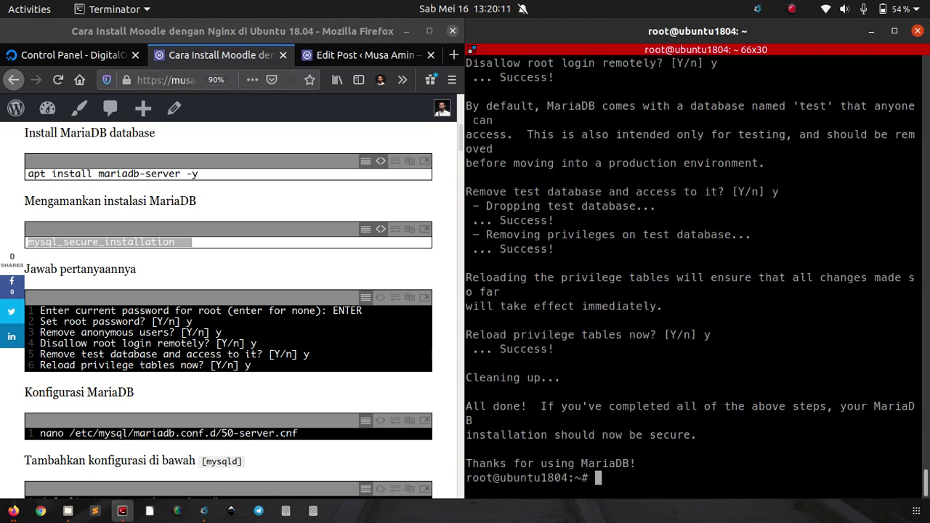
{"action": "key", "text": "ctrl+l"}
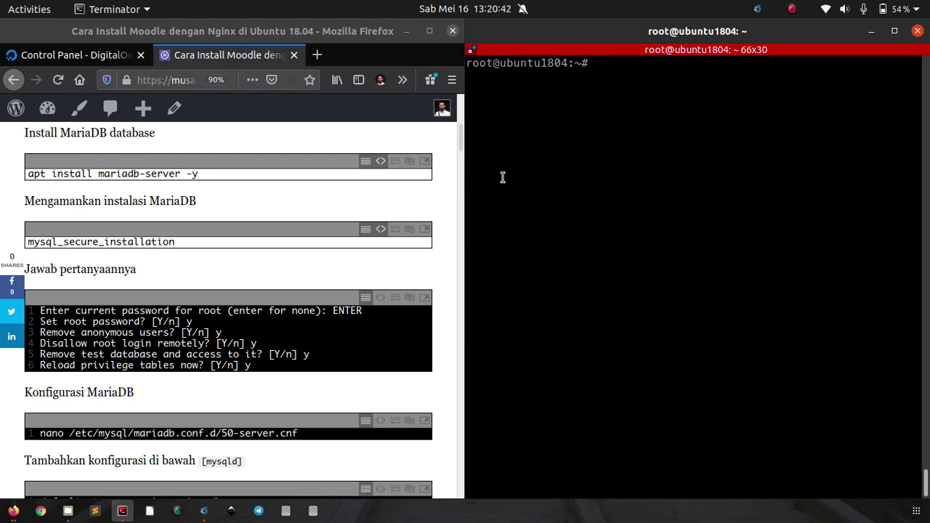
Step: Copy the tutorial's nano command and open 50-server.cnf in the terminal
{"action": "scroll", "coordinate": [353, 215], "scroll_direction": "down", "scroll_amount": 2}
{"action": "scroll", "coordinate": [352, 217], "scroll_direction": "down", "scroll_amount": 4}
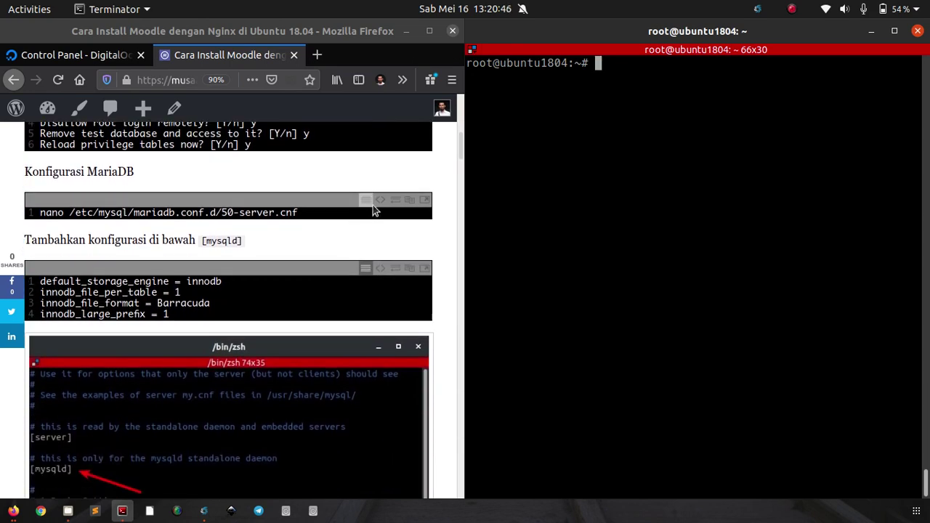
{"action": "double_click", "coordinate": [368, 209]}
{"action": "right_click", "coordinate": [364, 210]}
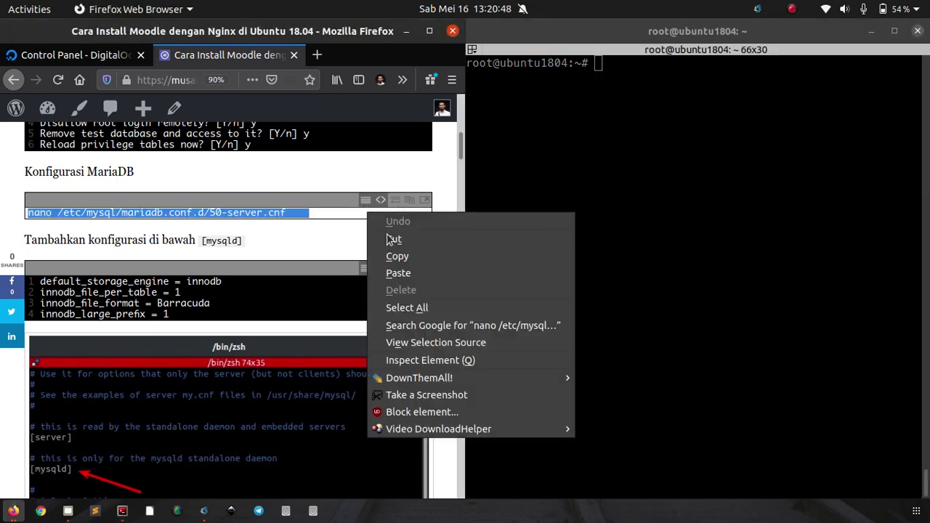
{"action": "left_click", "coordinate": [394, 259]}
{"action": "right_click", "coordinate": [603, 186]}
{"action": "left_click", "coordinate": [636, 212]}
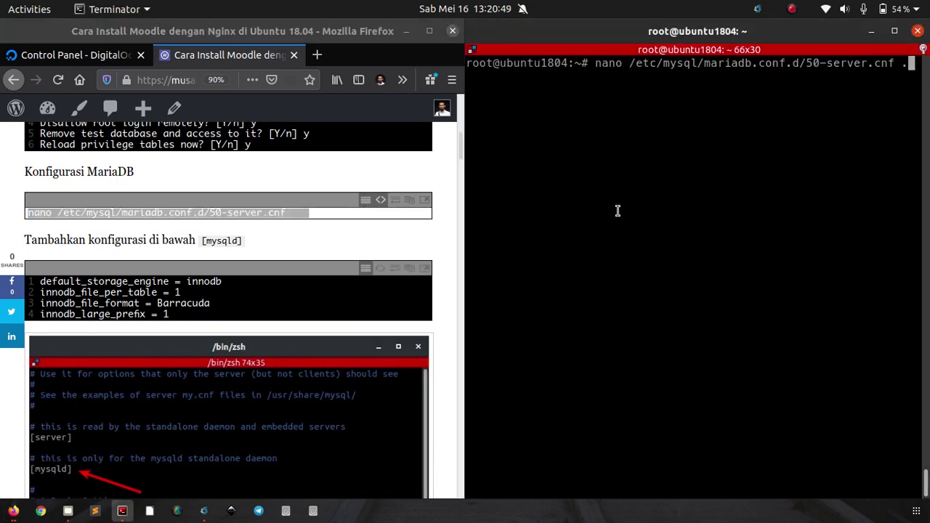
{"action": "key", "text": "BackSpace"}
{"action": "key", "text": "BackSpace"}
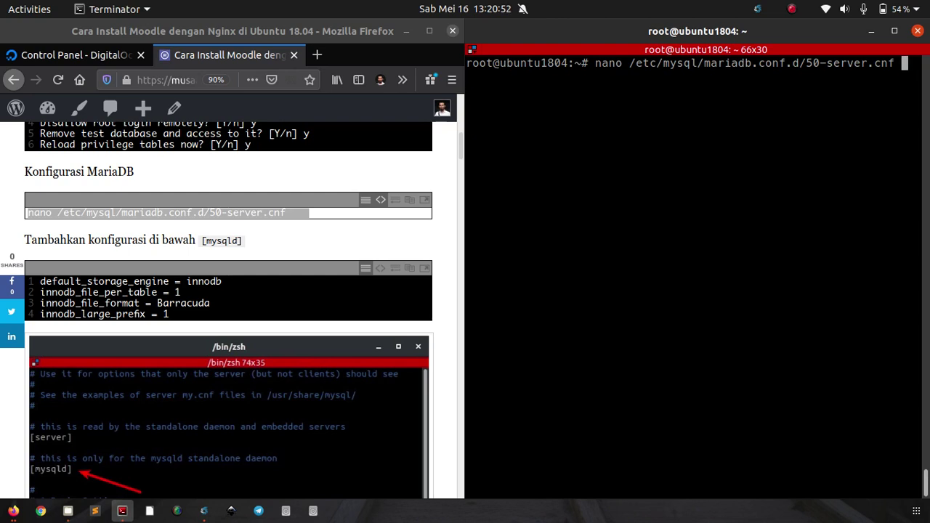
{"action": "key", "text": "Return"}
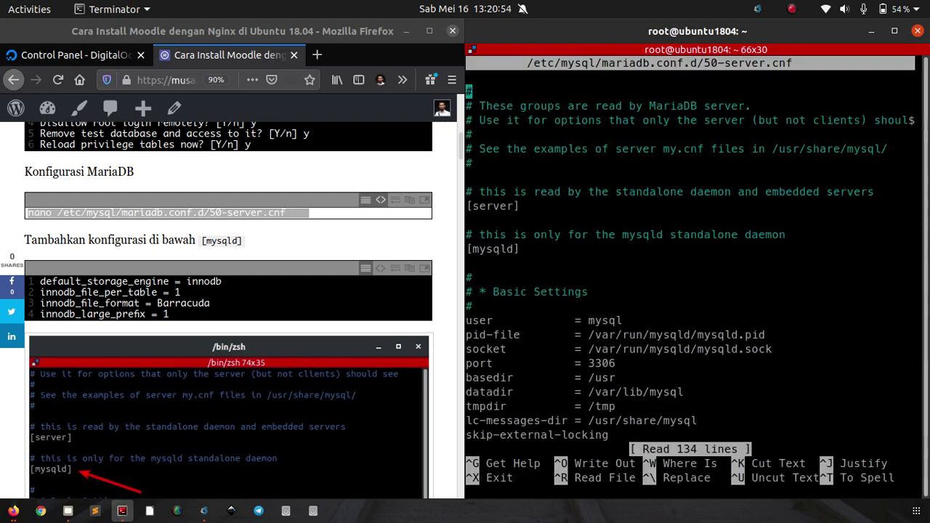
Step: Insert blank lines after skip-external-locking in the Basic Settings block
{"action": "key", "text": "Down"}
{"action": "key", "text": "Down"}
{"action": "key", "text": "Down"}
{"action": "key", "text": "Down"}
{"action": "key", "text": "Down"}
{"action": "key", "text": "Down"}
{"action": "key", "text": "Down"}
{"action": "key", "text": "Down"}
{"action": "key", "text": "Down"}
{"action": "key", "text": "Down"}
{"action": "key", "text": "Down"}
{"action": "key", "text": "Down"}
{"action": "key", "text": "Down"}
{"action": "key", "text": "Down"}
{"action": "key", "text": "Down"}
{"action": "key", "text": "Down"}
{"action": "key", "text": "Down"}
{"action": "key", "text": "Down"}
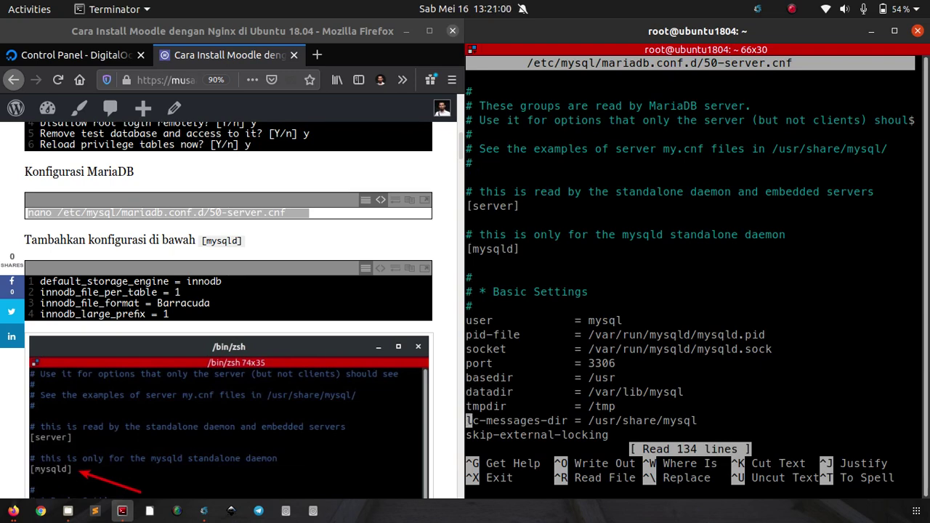
{"action": "key", "text": "Down"}
{"action": "key", "text": "Down"}
{"action": "key", "text": "Down"}
{"action": "key", "text": "Up"}
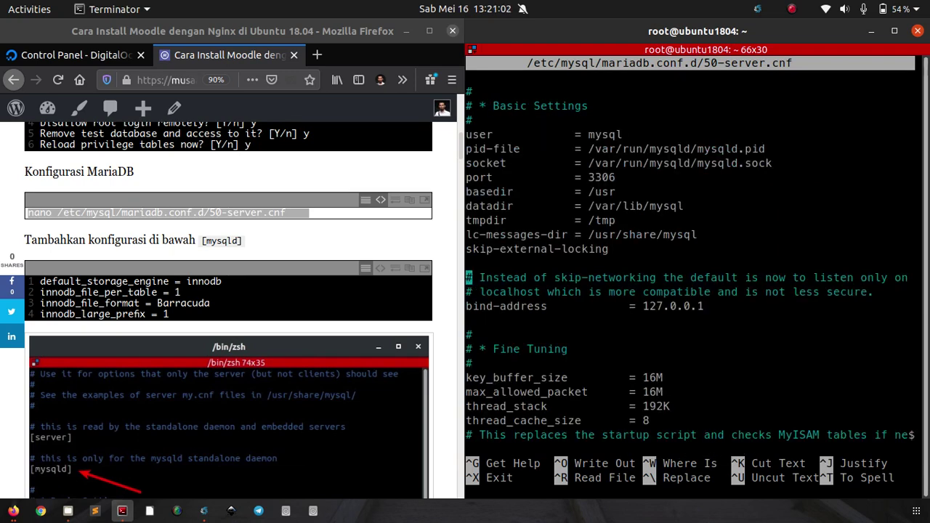
{"action": "key", "text": "Up"}
{"action": "key", "text": "Return"}
{"action": "key", "text": "Return"}
{"action": "key", "text": "Return"}
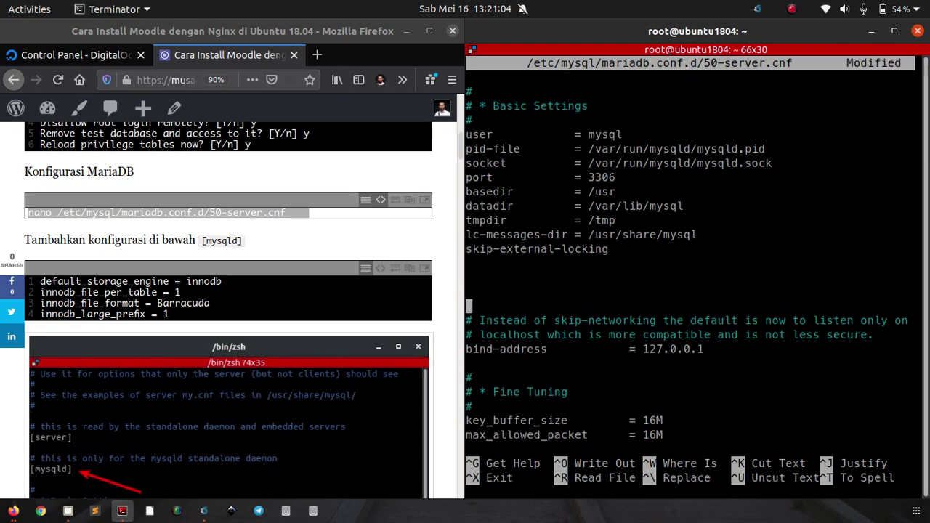
{"action": "key", "text": "Up"}
{"action": "key", "text": "Up"}
Step: Paste the four innodb settings, including Barracuda file format and large prefix, under [mysqld]
{"action": "left_click", "coordinate": [319, 293]}
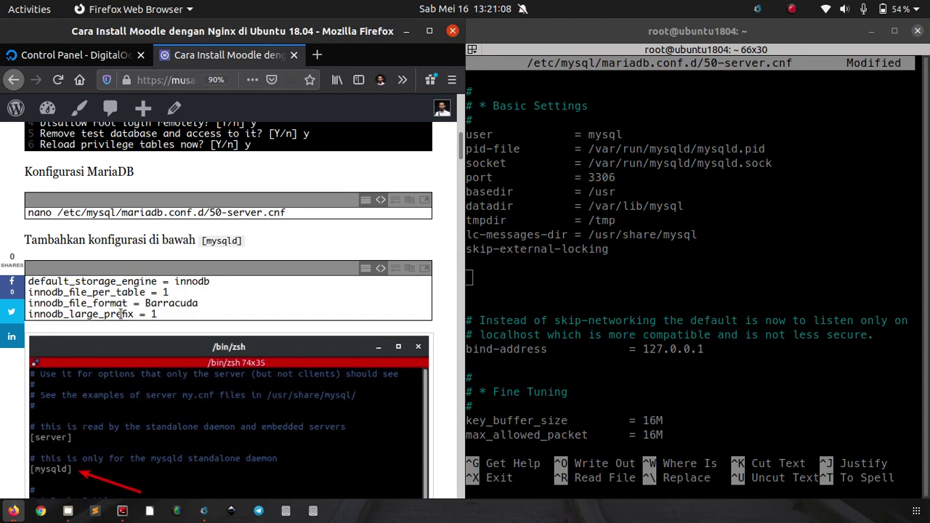
{"action": "key", "text": "ctrl+a"}
{"action": "right_click", "coordinate": [118, 313]}
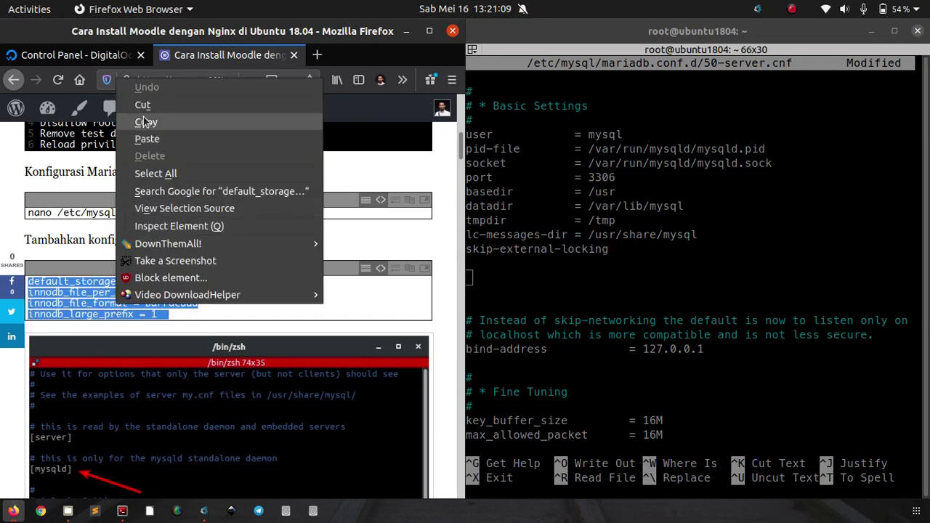
{"action": "left_click", "coordinate": [143, 121]}
{"action": "left_click", "coordinate": [519, 283]}
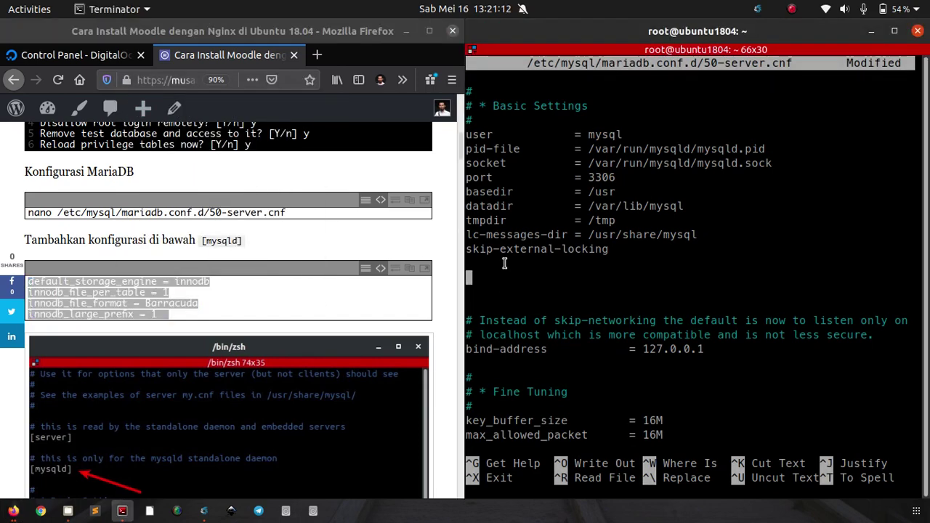
{"action": "right_click", "coordinate": [503, 259]}
{"action": "left_click", "coordinate": [536, 292]}
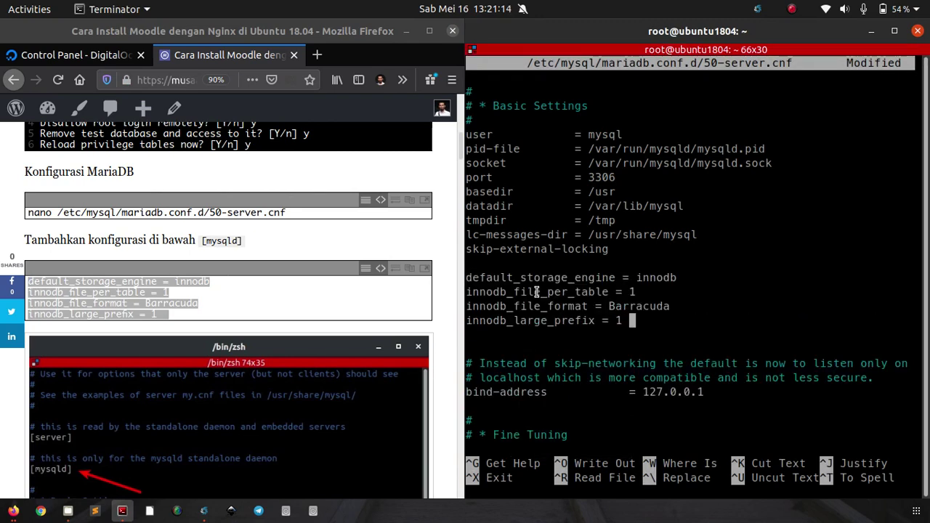
Step: Save 50-server.cnf and exit nano back to the shell
{"action": "key", "text": "ctrl+o"}
{"action": "key", "text": "Return"}
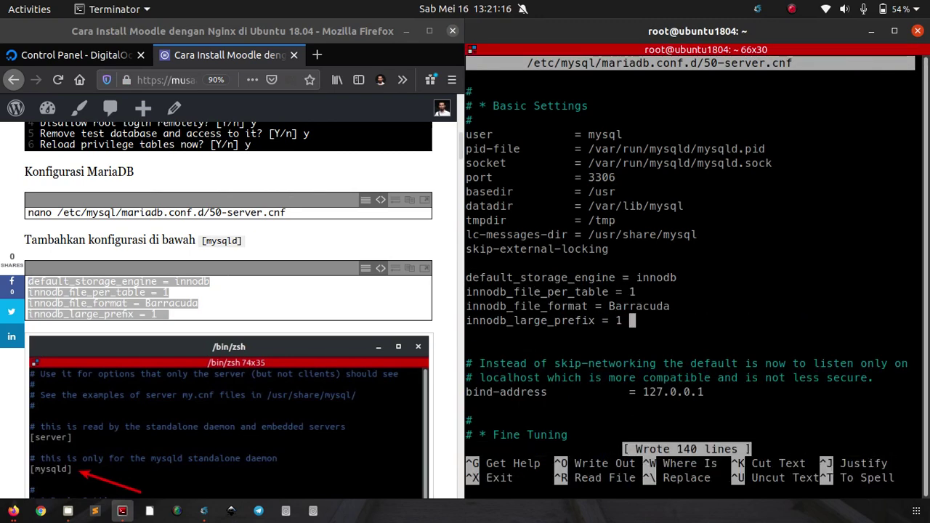
{"action": "key", "text": "ctrl+x"}
{"action": "left_click", "coordinate": [317, 284]}
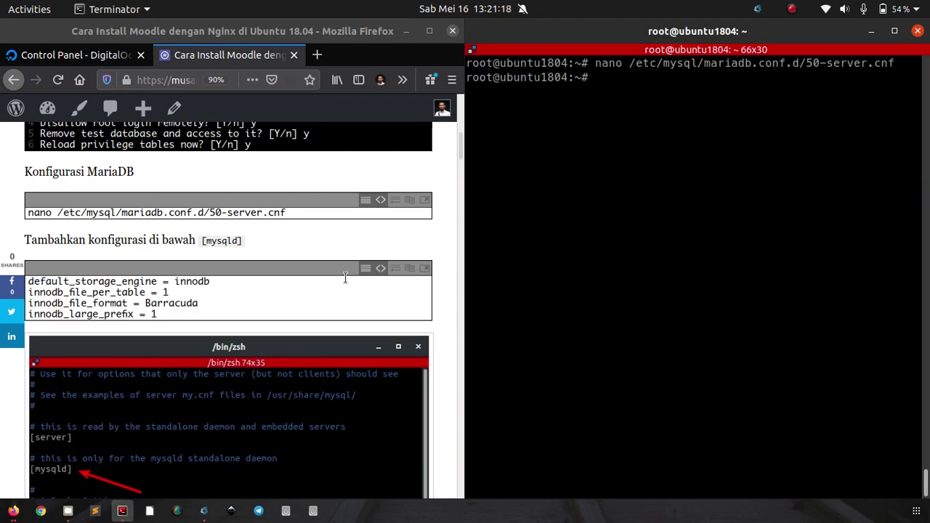
Step: Restart MariaDB, confirm its status shows active (running) 10.1.44, then clear the screen
{"action": "scroll", "coordinate": [317, 284], "scroll_direction": "down", "scroll_amount": 2}
{"action": "scroll", "coordinate": [317, 285], "scroll_direction": "down", "scroll_amount": 8}
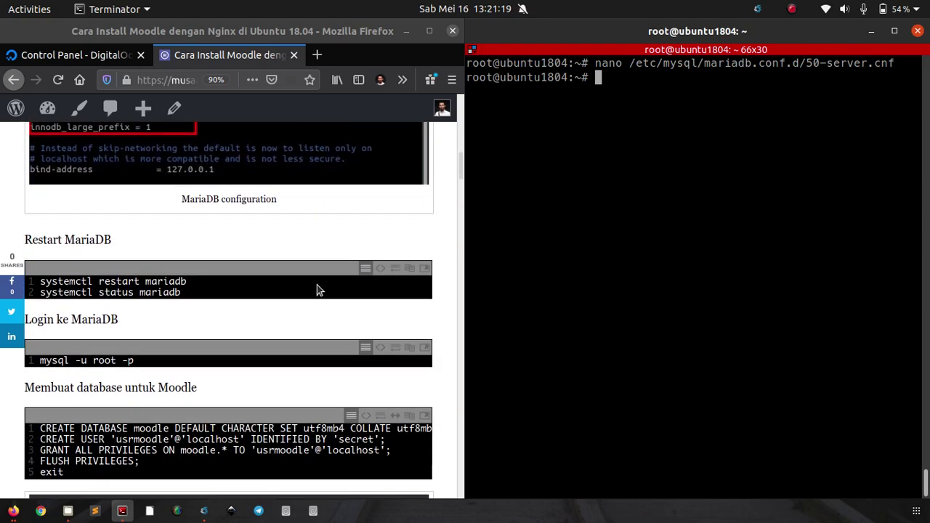
{"action": "scroll", "coordinate": [317, 285], "scroll_direction": "down", "scroll_amount": 1}
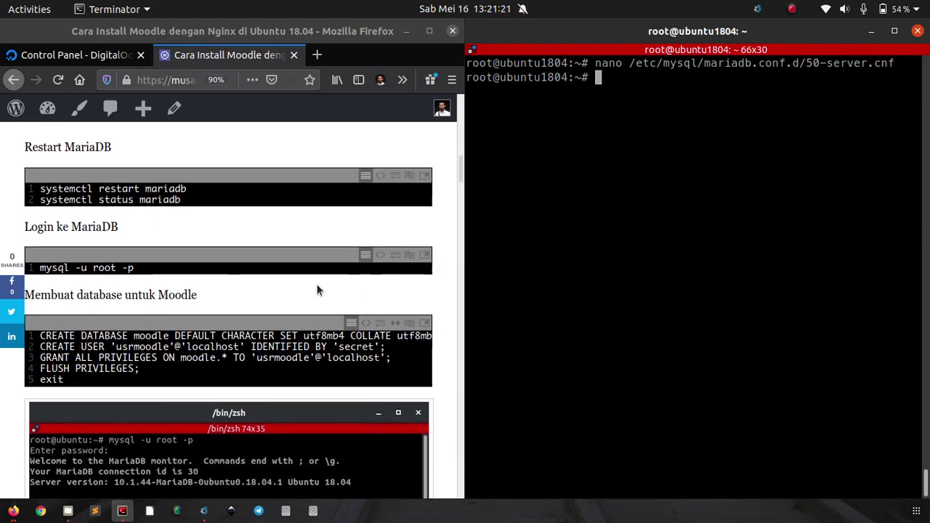
{"action": "left_click", "coordinate": [381, 175]}
{"action": "left_click_drag", "start_coordinate": [183, 199], "coordinate": [28, 187]}
{"action": "right_click", "coordinate": [165, 191]}
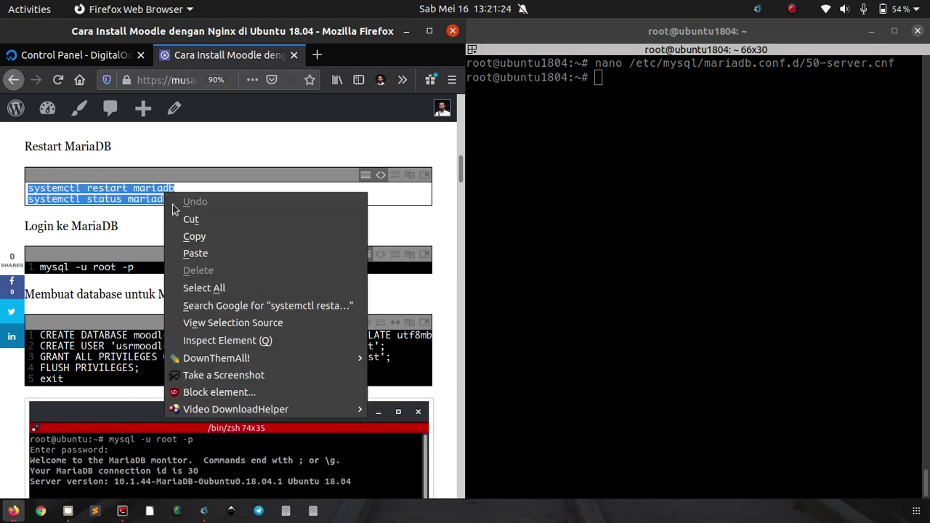
{"action": "left_click", "coordinate": [194, 236]}
{"action": "right_click", "coordinate": [536, 212]}
{"action": "left_click", "coordinate": [561, 239]}
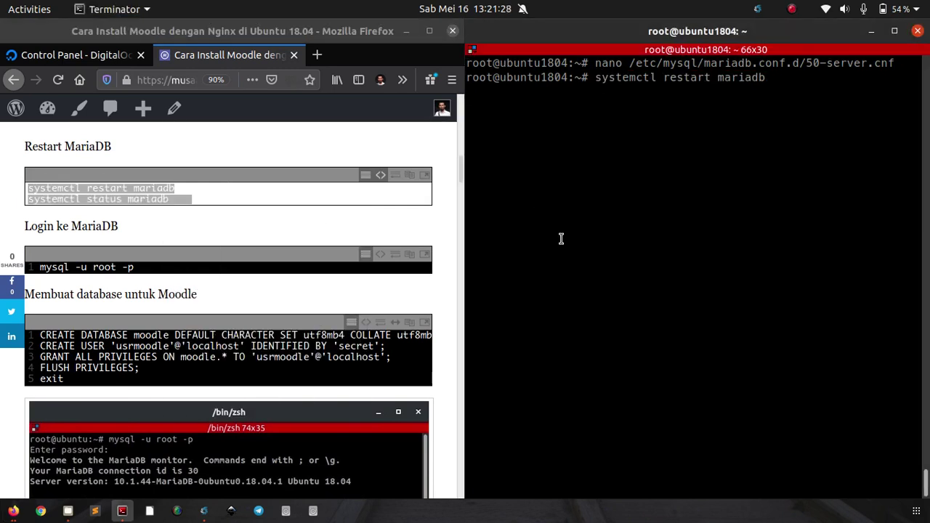
{"action": "key", "text": "Tab"}
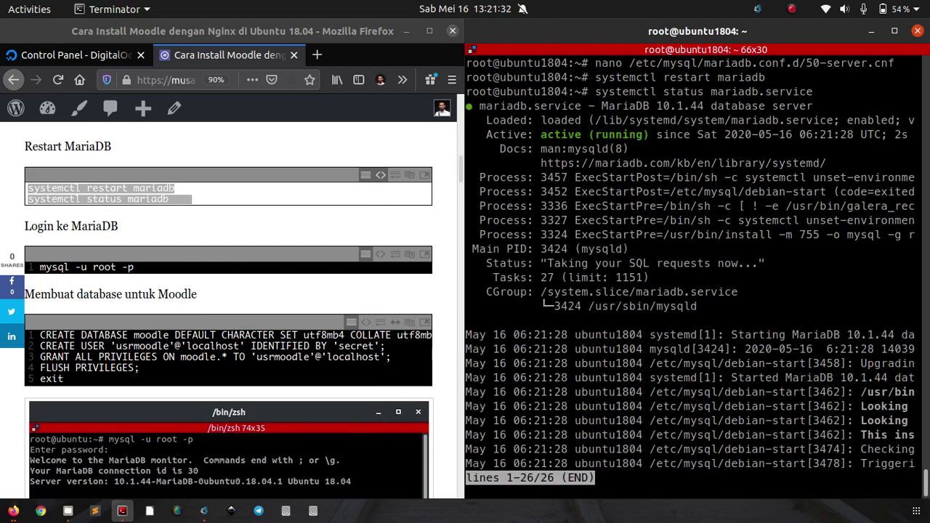
{"action": "key", "text": "q"}
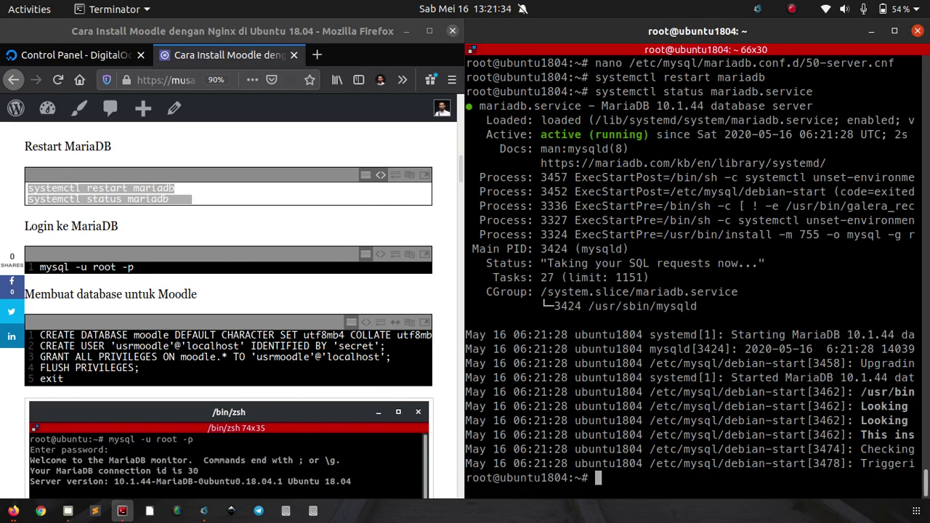
{"action": "key", "text": "ctrl+l"}
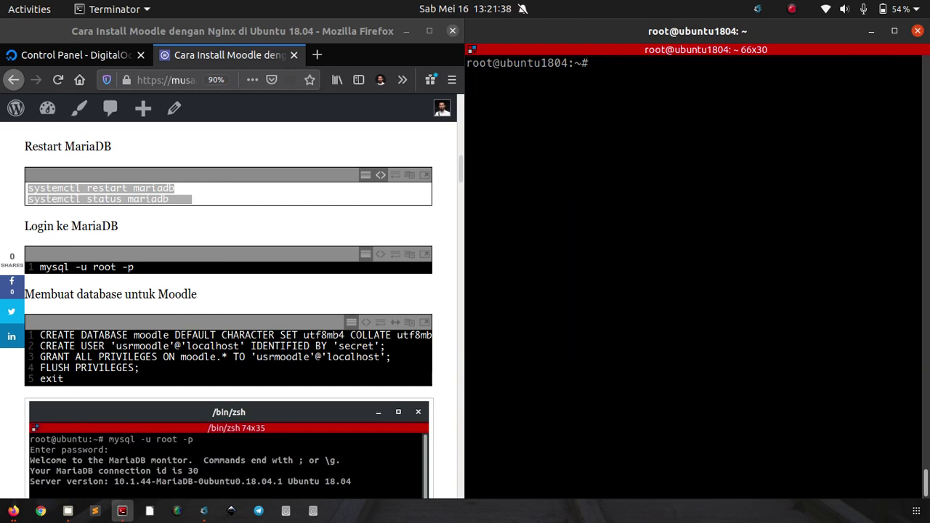
Step: Log into the MariaDB monitor as root with mysql -u root -p
{"action": "type", "text": "mysql -u root -p"}
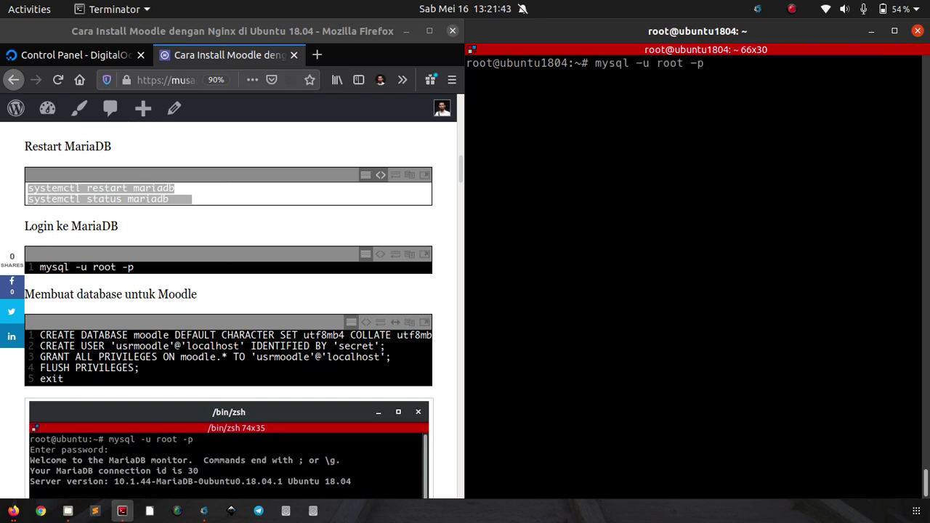
{"action": "key", "text": "Return"}
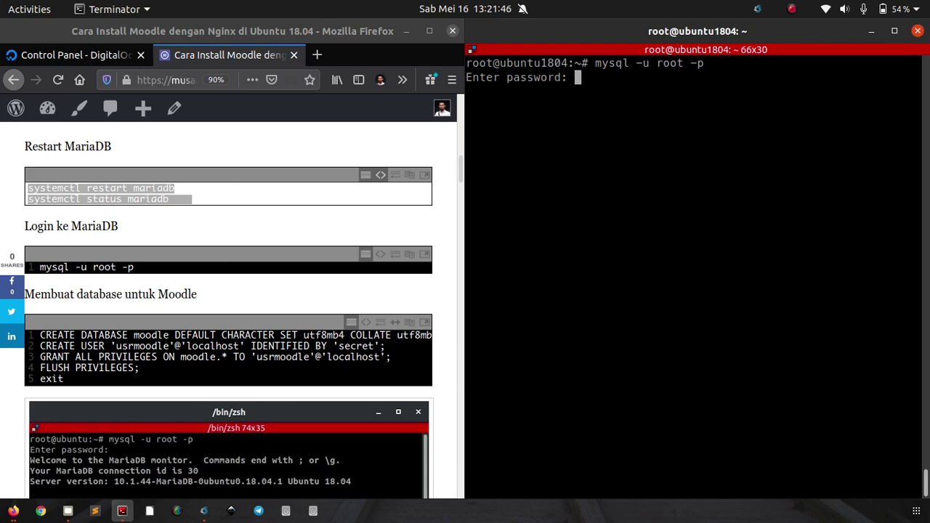
{"action": "key", "text": "Return"}
Step: Run the five SQL lines creating database moodle and user usrmoodle with all privileges, then exit
{"action": "scroll", "coordinate": [223, 268], "scroll_direction": "down", "scroll_amount": 2}
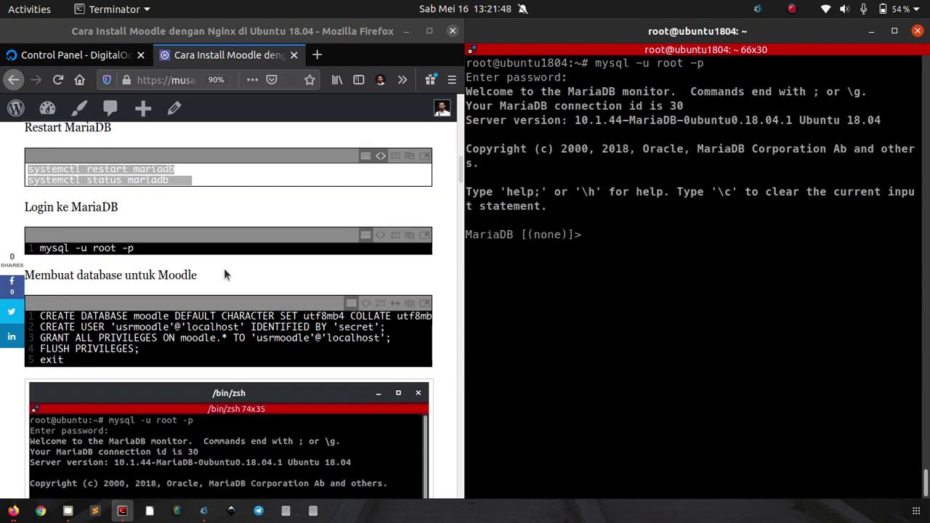
{"action": "scroll", "coordinate": [358, 263], "scroll_direction": "down", "scroll_amount": 1}
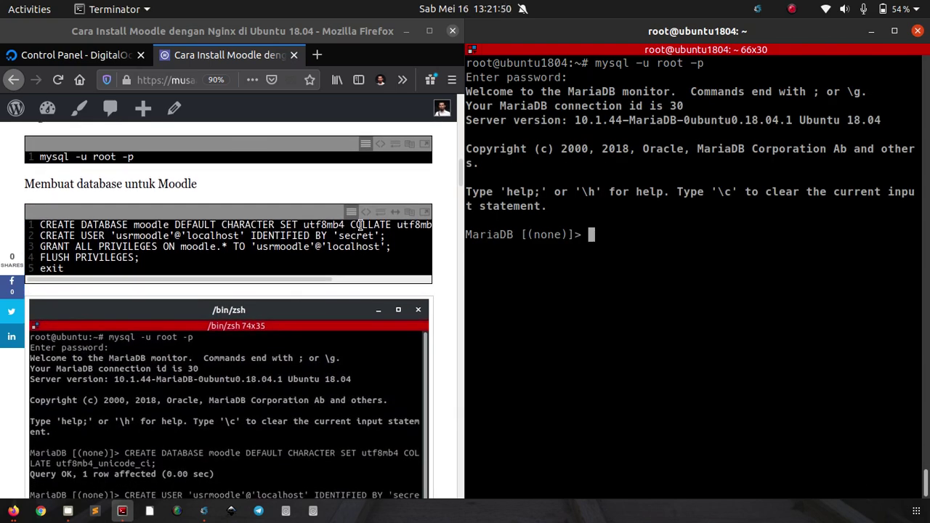
{"action": "left_click", "coordinate": [362, 213]}
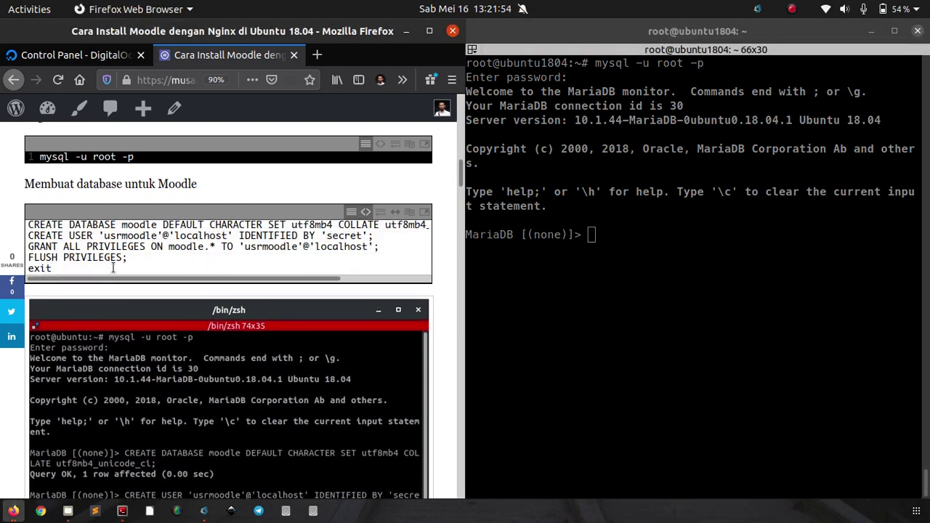
{"action": "left_click_drag", "start_coordinate": [113, 269], "coordinate": [29, 223]}
{"action": "right_click", "coordinate": [35, 231]}
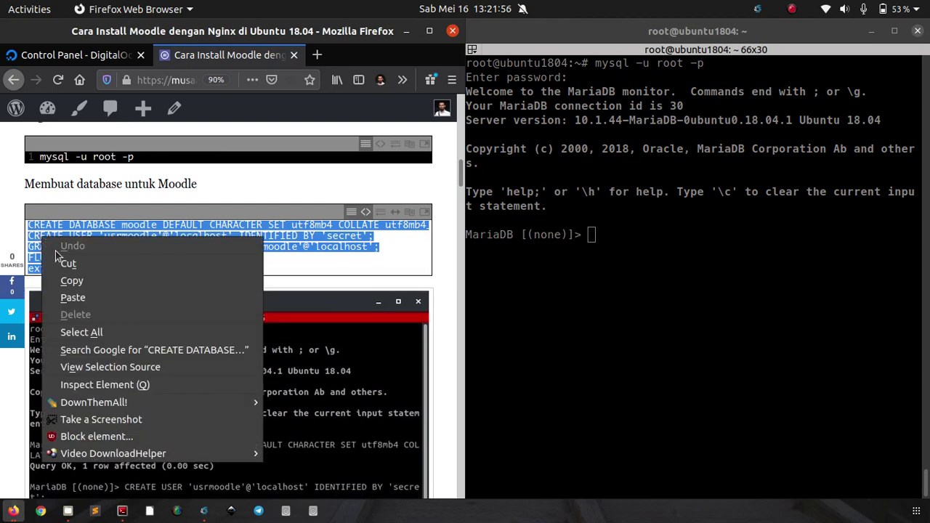
{"action": "left_click", "coordinate": [74, 278]}
{"action": "left_click", "coordinate": [641, 218]}
{"action": "right_click", "coordinate": [641, 218]}
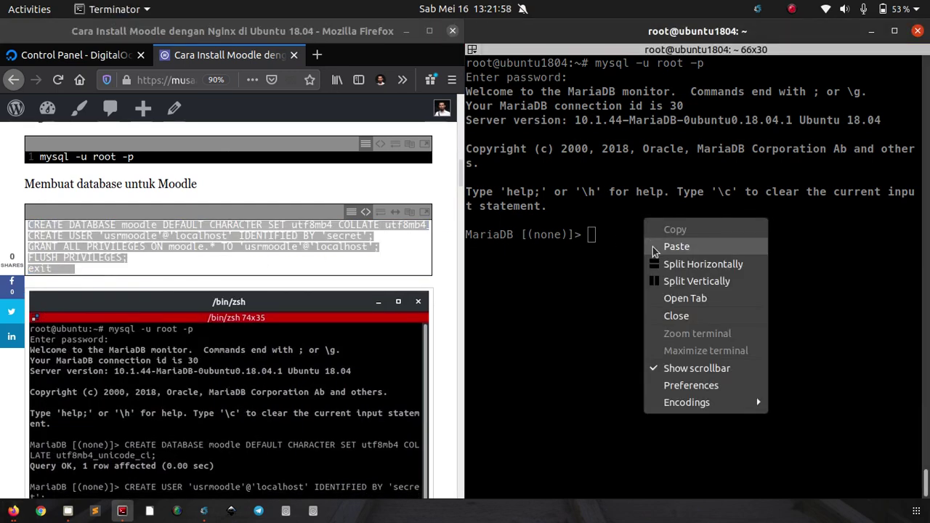
{"action": "left_click", "coordinate": [652, 247]}
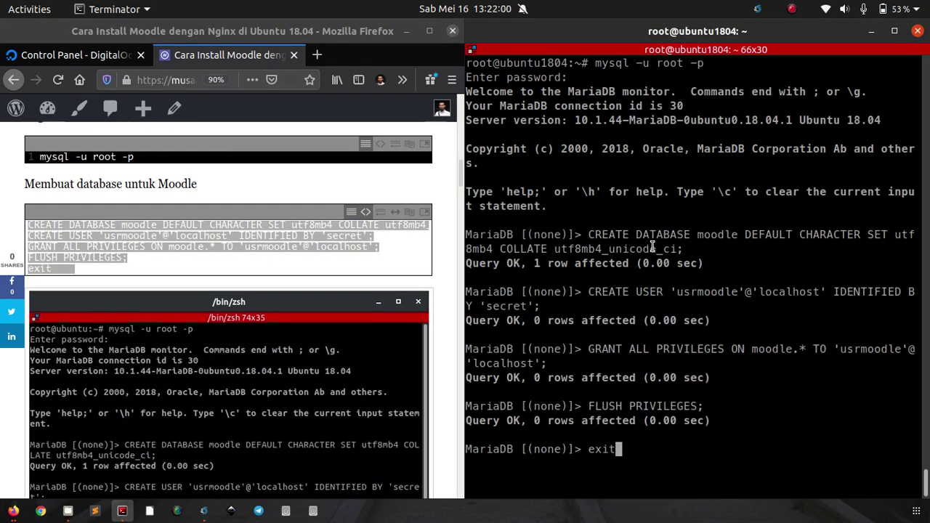
{"action": "key", "text": "Return"}
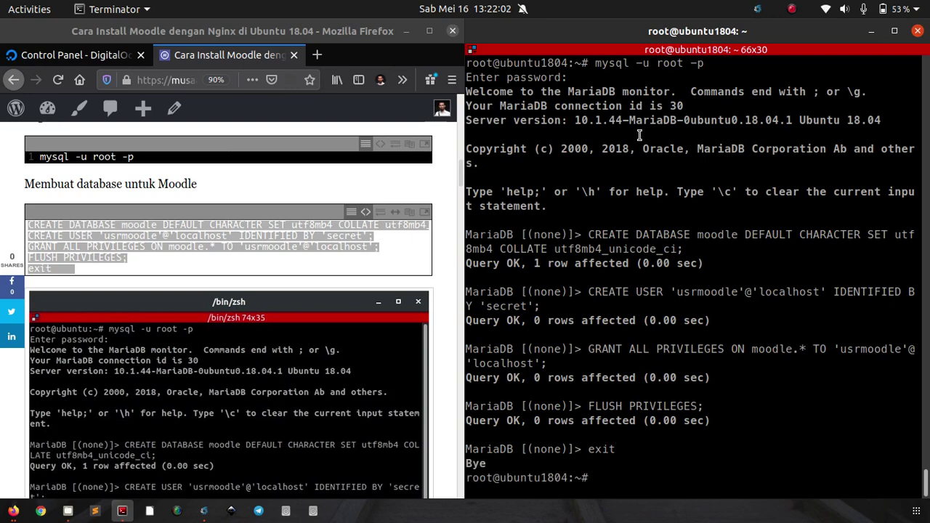
{"action": "left_click", "coordinate": [356, 239]}
{"action": "left_click", "coordinate": [194, 247]}
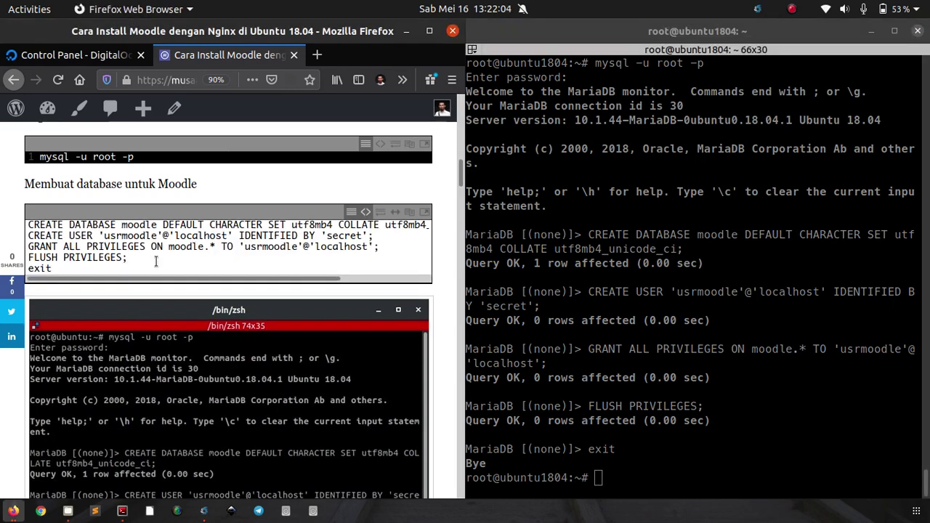
{"action": "scroll", "coordinate": [404, 264], "scroll_direction": "down", "scroll_amount": 10}
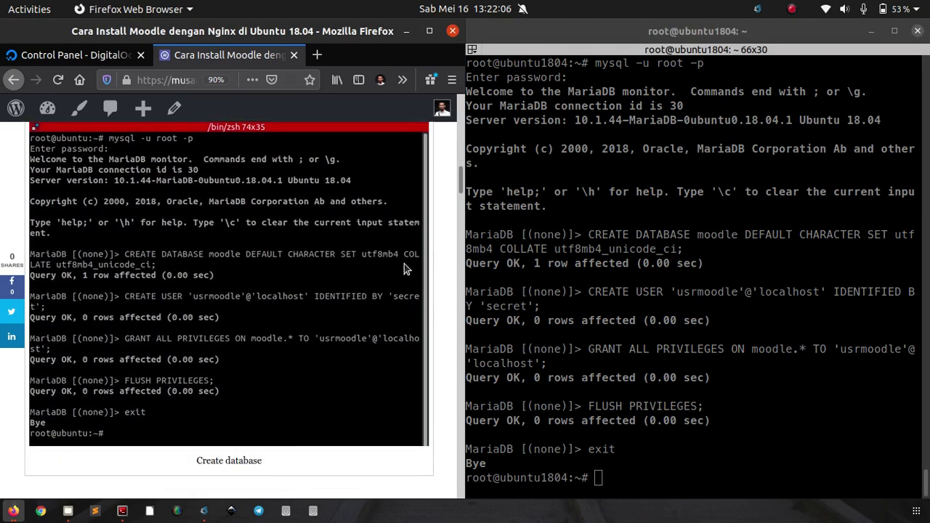
Step: Clear the terminal and copy the php-fpm apt install command from the tutorial
{"action": "scroll", "coordinate": [405, 269], "scroll_direction": "down", "scroll_amount": 1}
{"action": "left_click", "coordinate": [673, 270]}
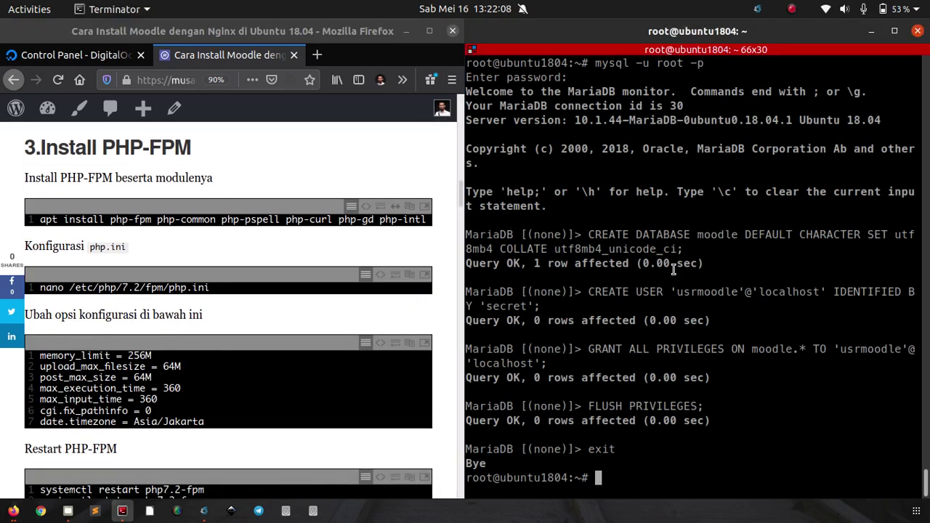
{"action": "key", "text": "ctrl+l"}
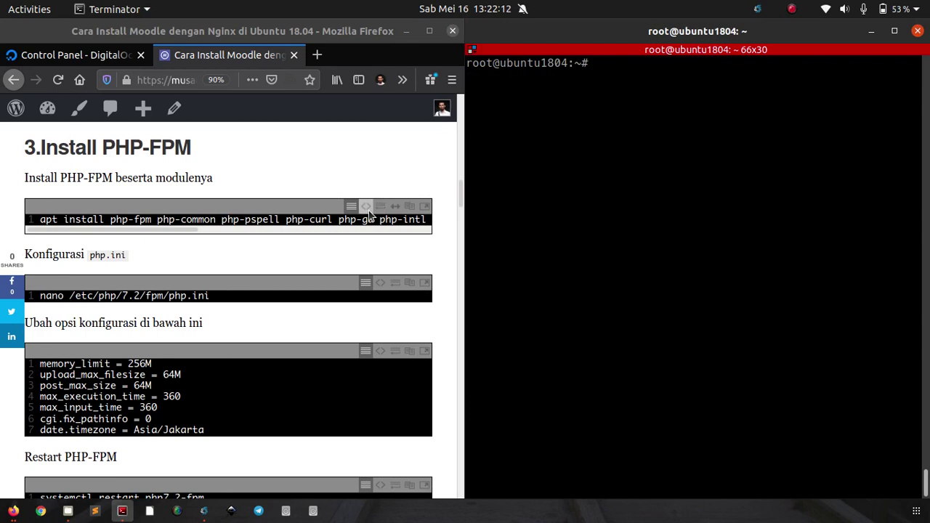
{"action": "double_click", "coordinate": [333, 220]}
{"action": "triple_click", "coordinate": [314, 218]}
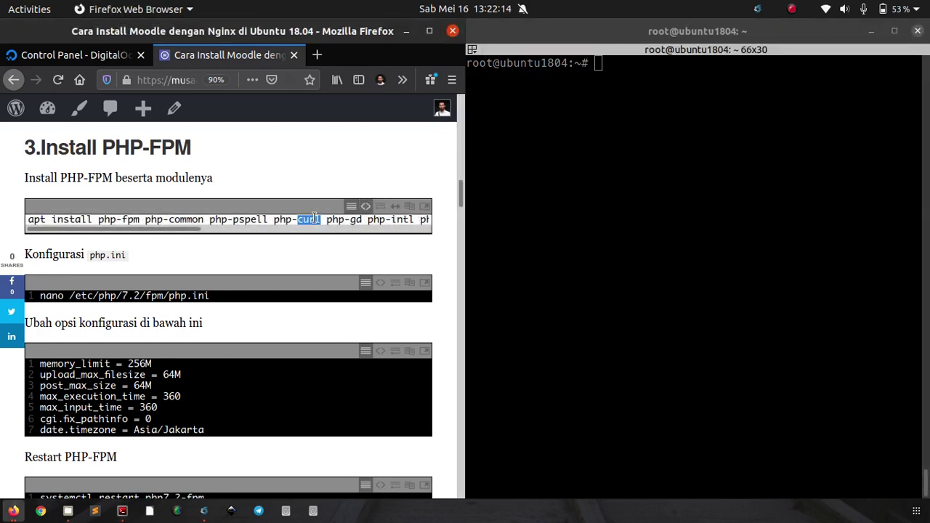
{"action": "right_click", "coordinate": [316, 219]}
{"action": "left_click", "coordinate": [337, 267]}
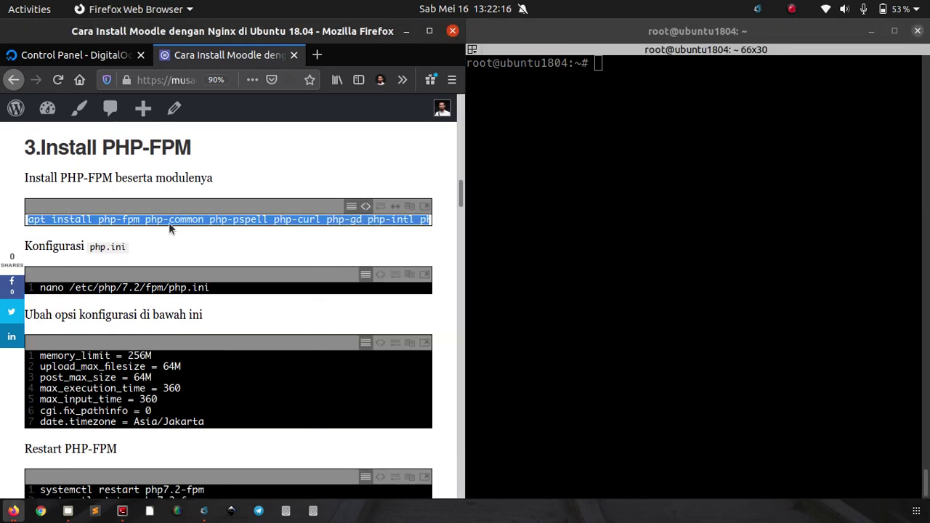
{"action": "left_click", "coordinate": [145, 220]}
{"action": "left_click_drag", "start_coordinate": [141, 216], "coordinate": [115, 215]}
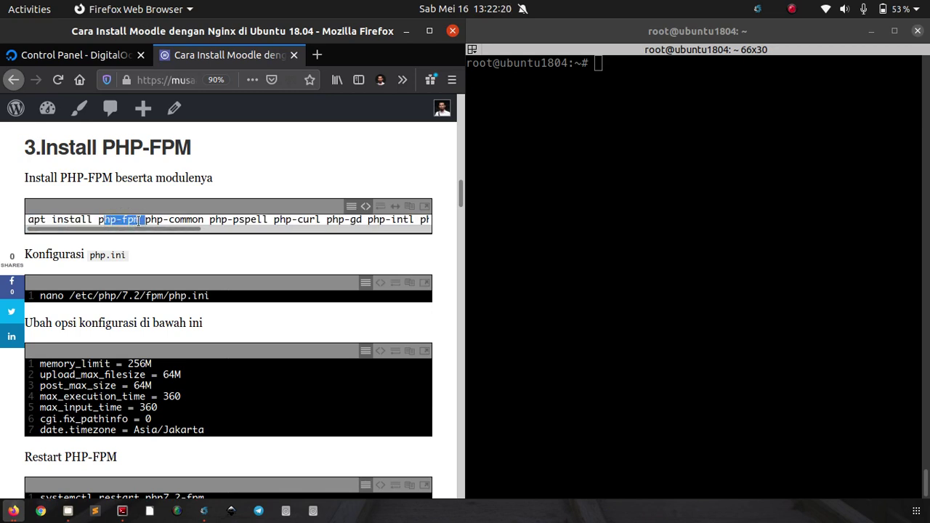
Step: Install PHP 7.2 FPM with pspell, curl, gd, intl, mysql, xml, soap, mbstring modules, then clear
{"action": "left_click", "coordinate": [719, 200]}
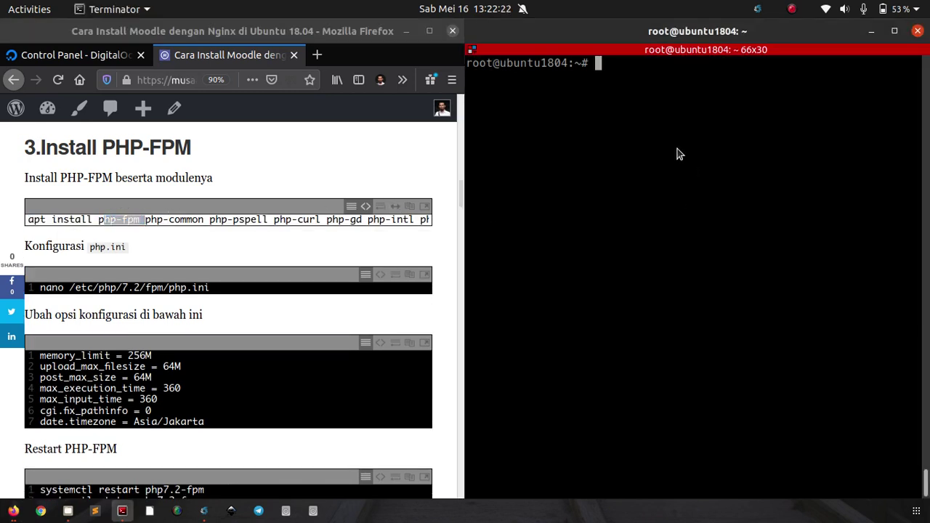
{"action": "right_click", "coordinate": [679, 152]}
{"action": "left_click", "coordinate": [685, 179]}
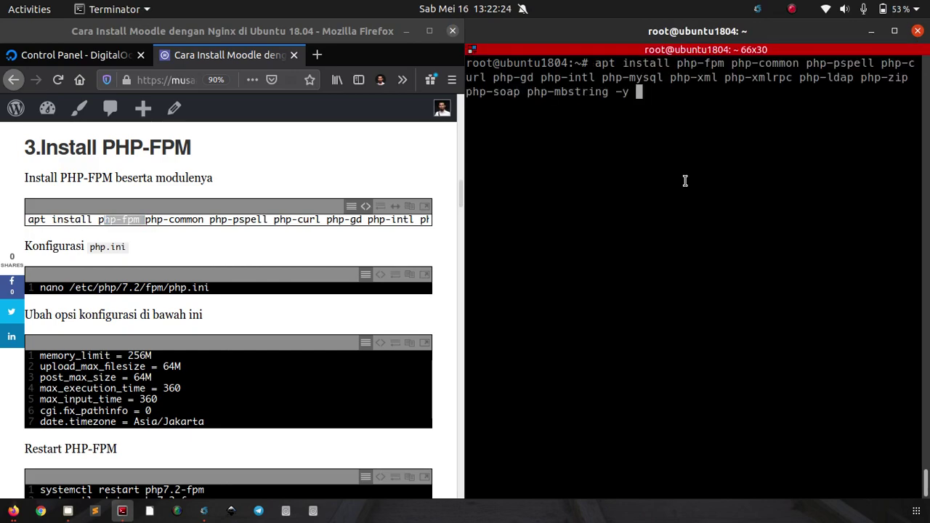
{"action": "key", "text": "Return"}
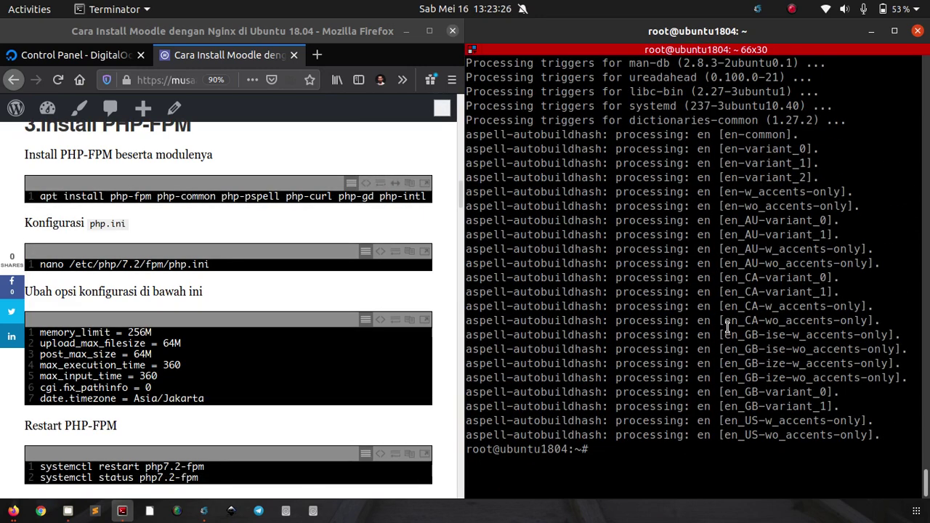
{"action": "key", "text": "ctrl+l"}
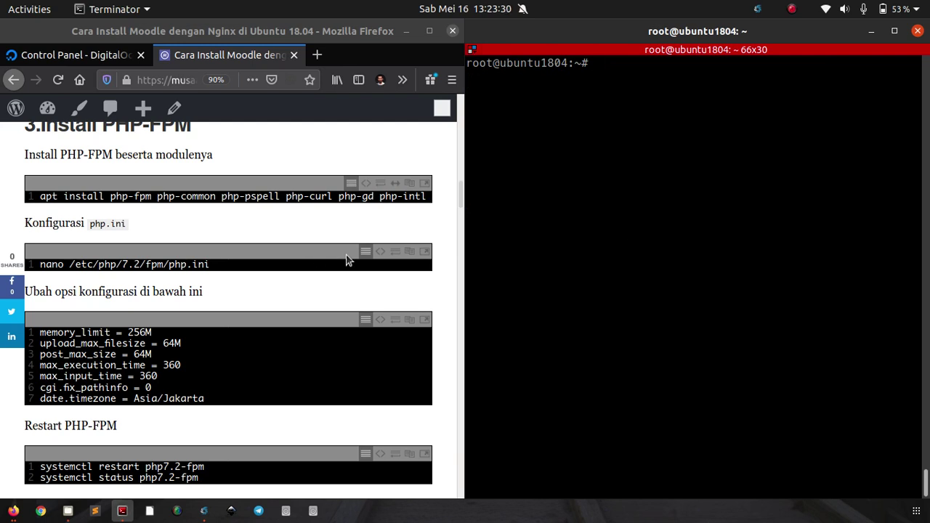
Step: Copy the tutorial's nano command and open /etc/php/7.2/fpm/php.ini in the terminal
{"action": "left_click", "coordinate": [220, 301]}
{"action": "double_click", "coordinate": [186, 266]}
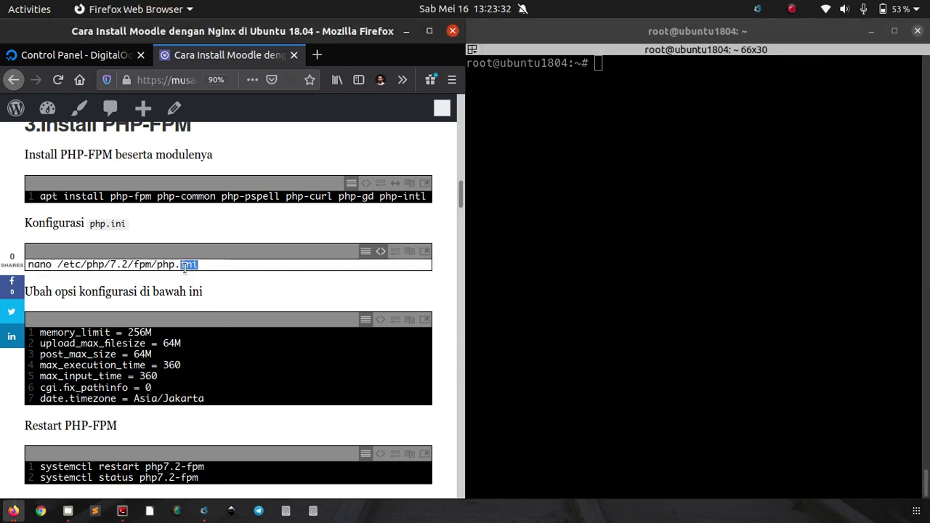
{"action": "triple_click", "coordinate": [186, 266]}
{"action": "right_click", "coordinate": [185, 266]}
{"action": "left_click", "coordinate": [213, 316]}
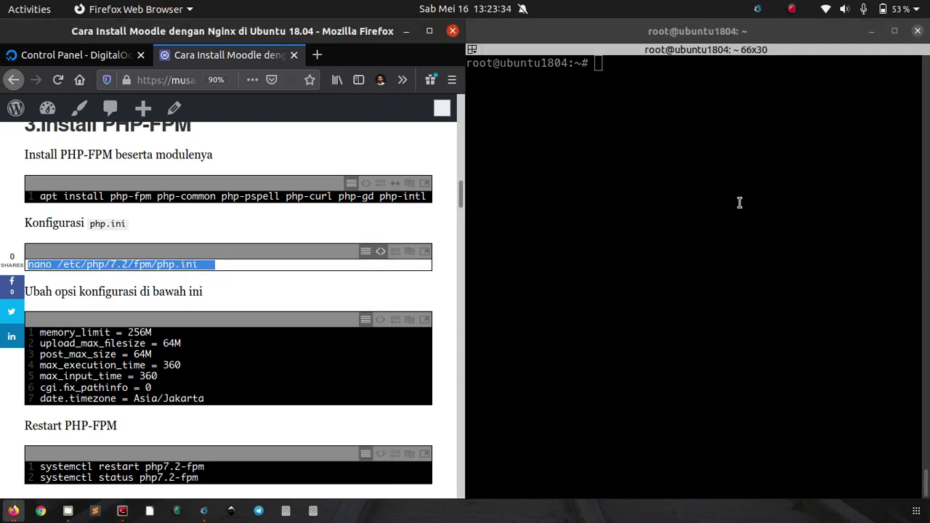
{"action": "right_click", "coordinate": [635, 156]}
{"action": "left_click", "coordinate": [645, 175]}
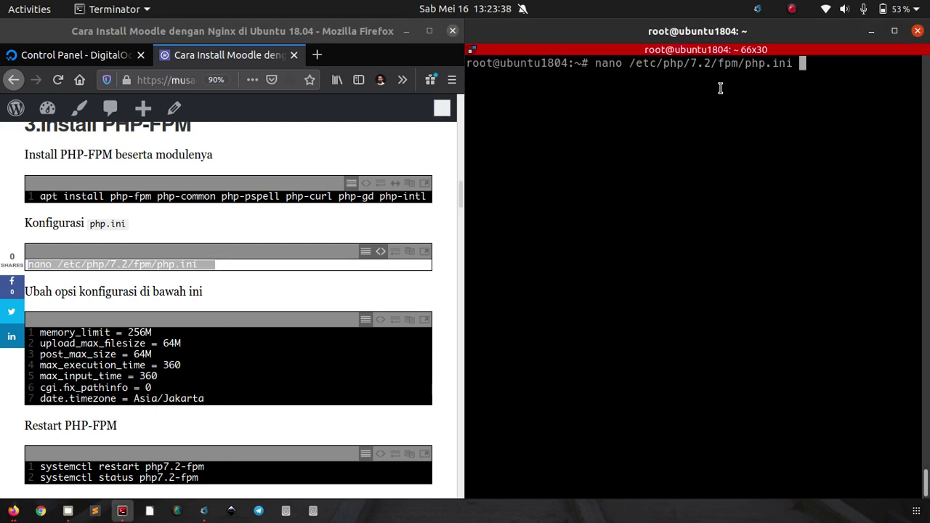
{"action": "left_click_drag", "start_coordinate": [718, 64], "coordinate": [786, 66]}
{"action": "left_click", "coordinate": [774, 82]}
{"action": "key", "text": "Return"}
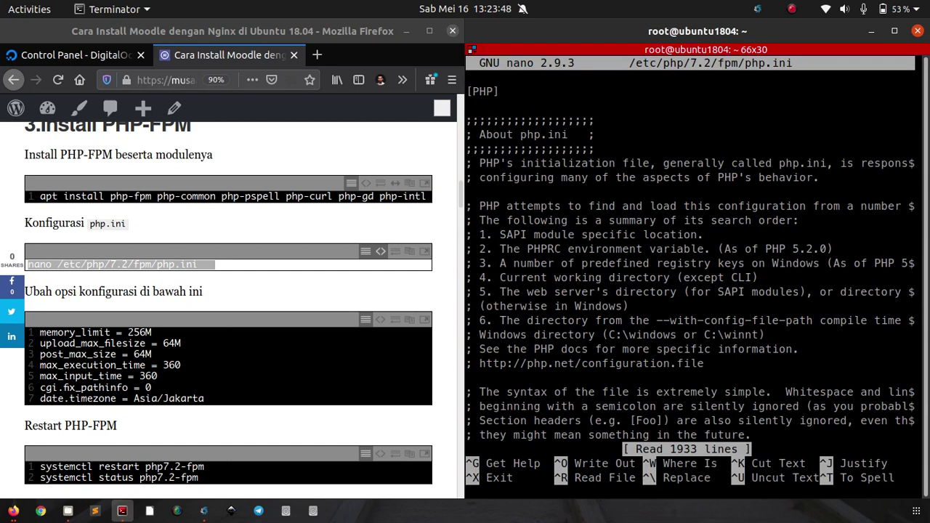
Step: Raise memory_limit in php.ini from 128M to 256M
{"action": "key", "text": "ctrl+w"}
{"action": "type", "text": "memor"}
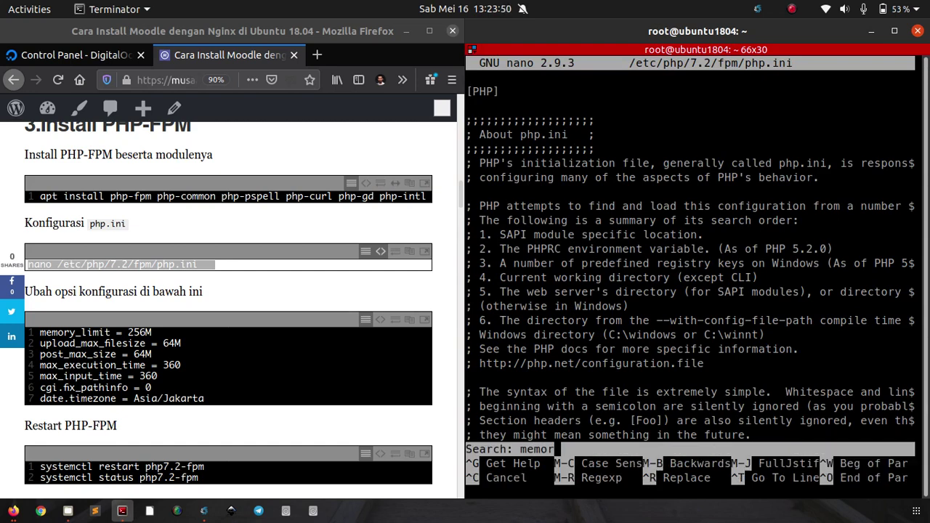
{"action": "type", "text": "y_limit"}
{"action": "key", "text": "Return"}
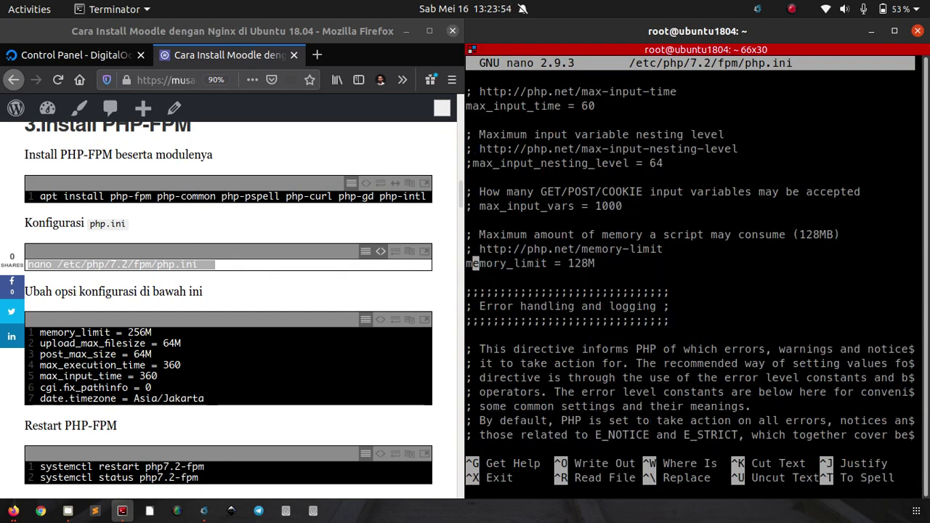
{"action": "key", "text": "Right"}
{"action": "key", "text": "Right"}
{"action": "key", "text": "Right"}
{"action": "key", "text": "Right"}
{"action": "key", "text": "Right"}
{"action": "key", "text": "Right"}
{"action": "key", "text": "Right"}
{"action": "key", "text": "Right"}
{"action": "key", "text": "Right"}
{"action": "key", "text": "Right"}
{"action": "key", "text": "Right"}
{"action": "key", "text": "Right"}
{"action": "key", "text": "Right"}
{"action": "key", "text": "Right"}
{"action": "key", "text": "Right"}
{"action": "key", "text": "Right"}
{"action": "key", "text": "Right"}
{"action": "key", "text": "Right"}
{"action": "key", "text": "BackSpace"}
{"action": "key", "text": "BackSpace"}
{"action": "key", "text": "BackSpace"}
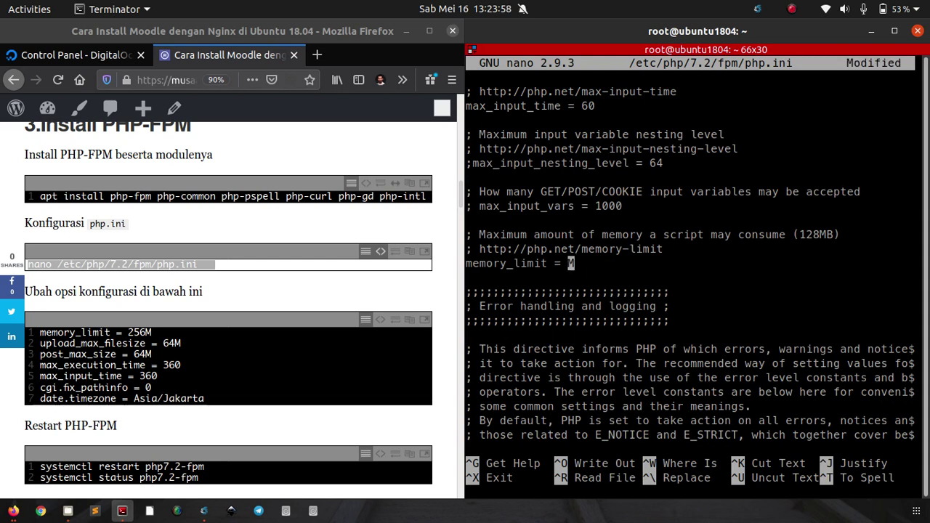
{"action": "type", "text": "256"}
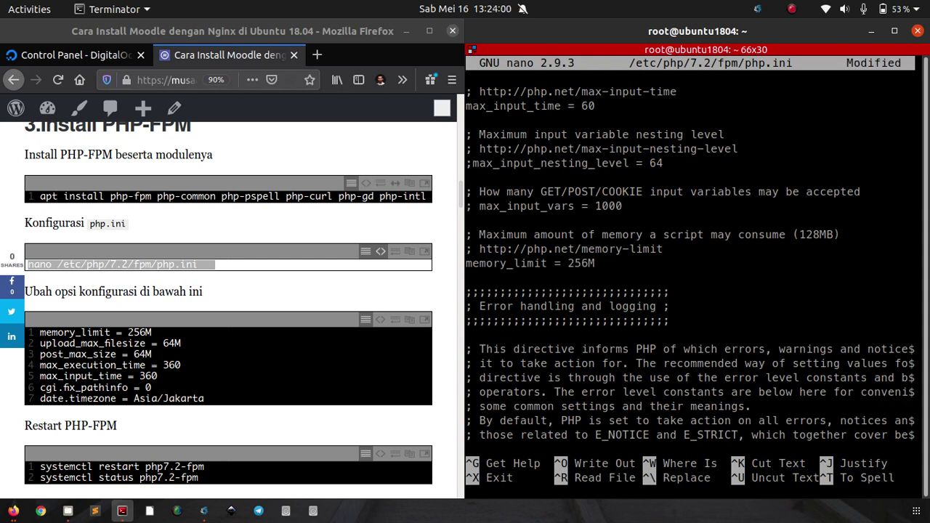
Step: Change upload_max_filesize from 2M to 64M
{"action": "key", "text": "ctrl+w"}
{"action": "type", "text": "upl"}
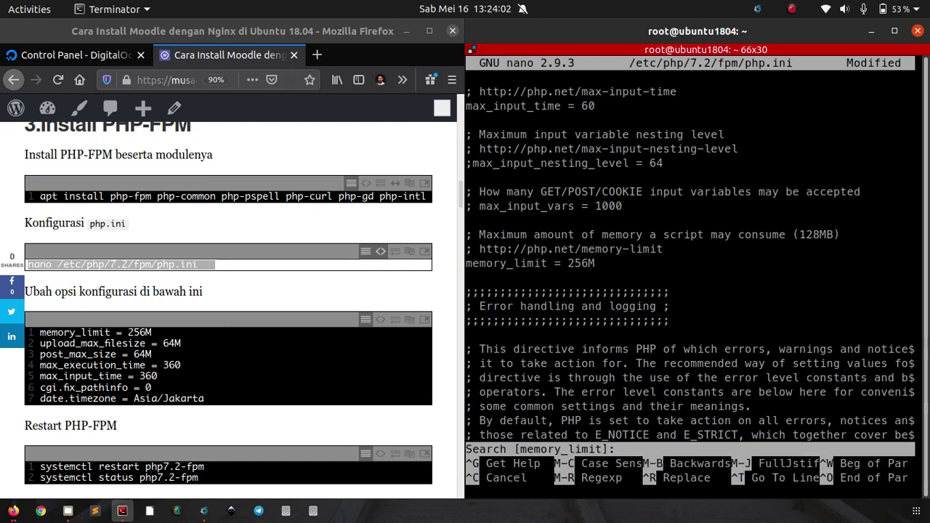
{"action": "type", "text": "oad_max"}
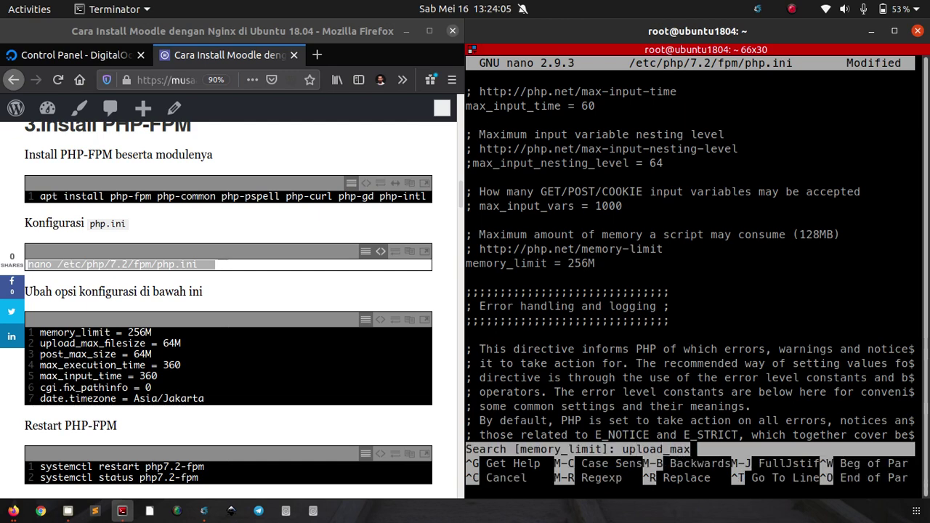
{"action": "key", "text": "Return"}
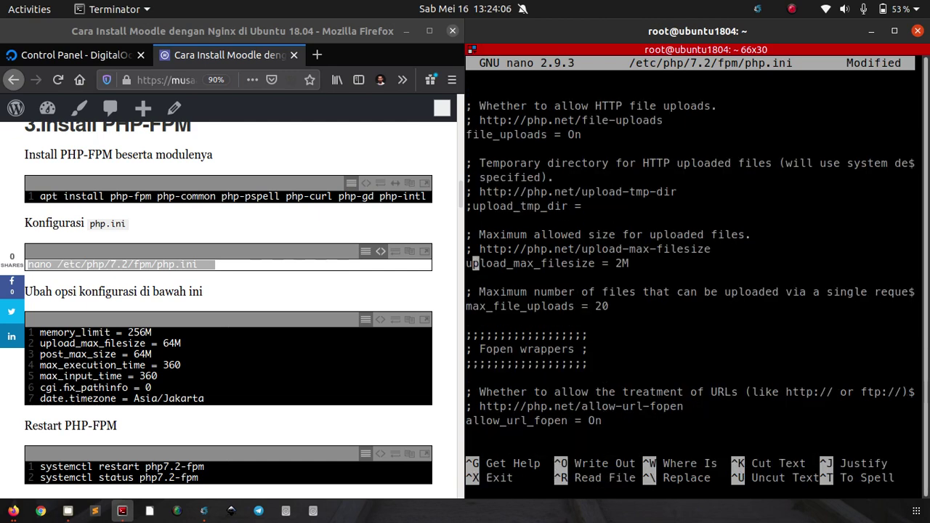
{"action": "key", "text": "Right"}
{"action": "key", "text": "Right"}
{"action": "key", "text": "Right"}
{"action": "key", "text": "Right"}
{"action": "key", "text": "Right"}
{"action": "key", "text": "Delete"}
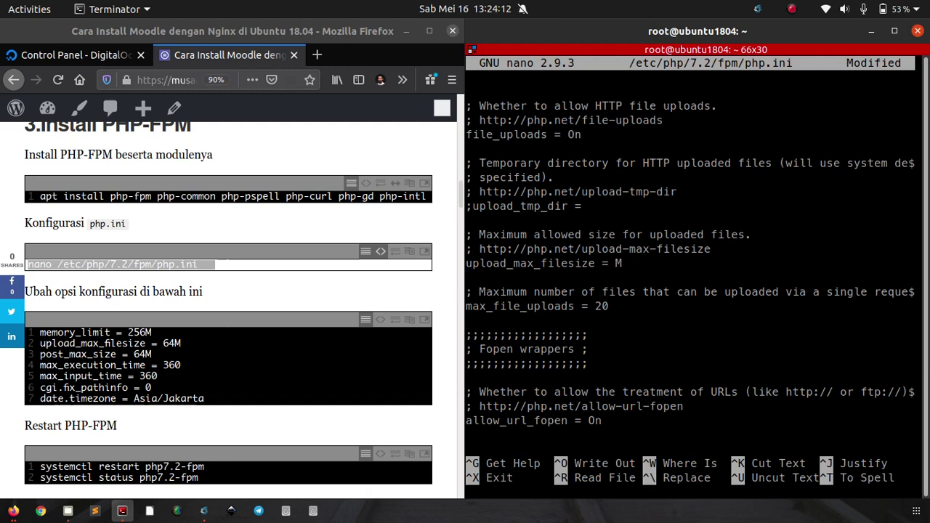
{"action": "type", "text": "64"}
Step: Change post_max_size from 8M to 64M
{"action": "key", "text": "ctrl+w"}
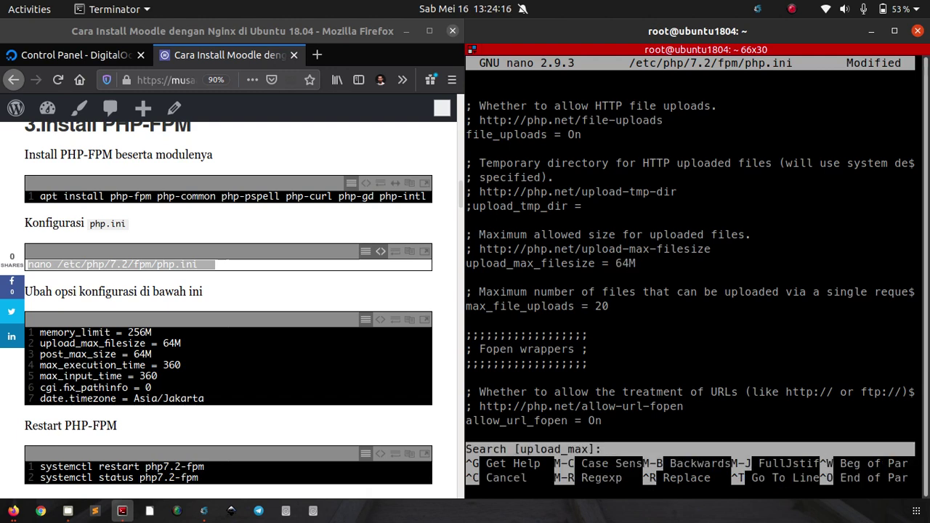
{"action": "type", "text": "post_max"}
{"action": "key", "text": "Return"}
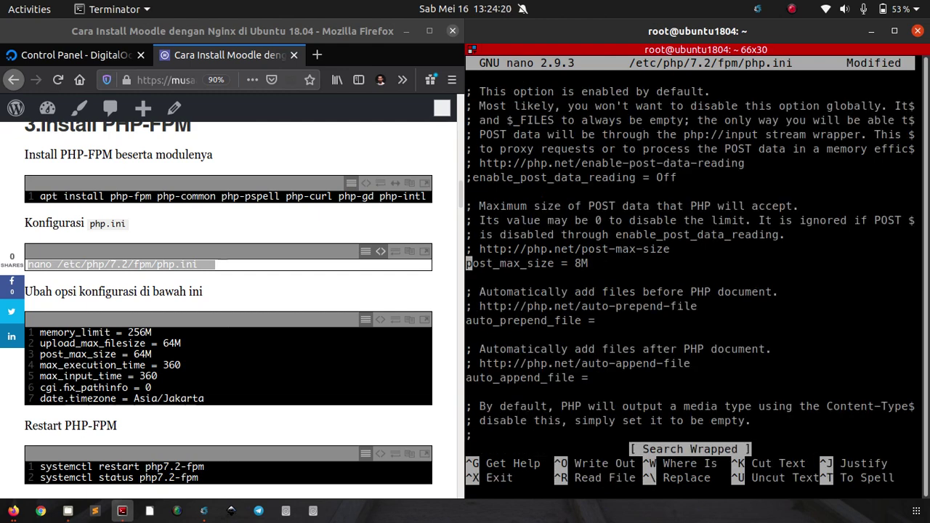
{"action": "key", "text": "End"}
{"action": "key", "text": "Left"}
{"action": "key", "text": "BackSpace"}
{"action": "type", "text": "64"}
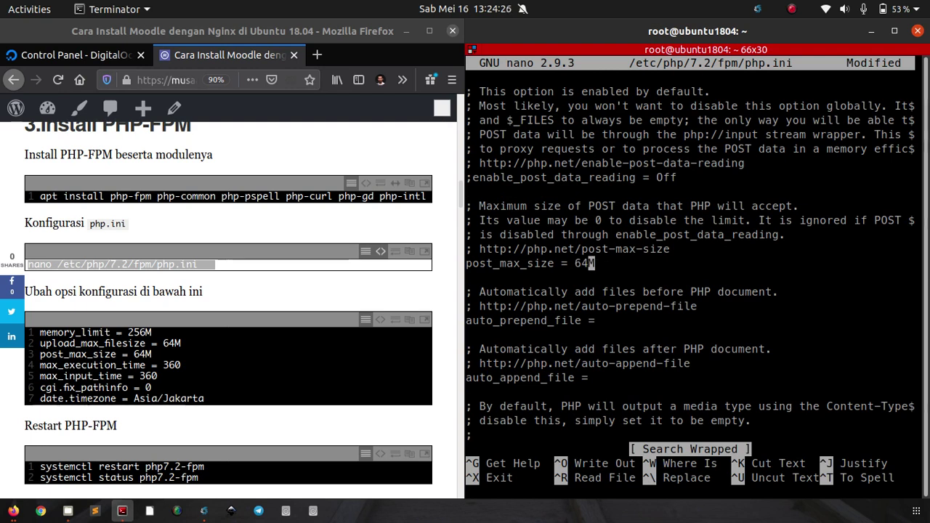
{"action": "key", "text": "ctrl+w"}
{"action": "type", "text": "max_exe"}
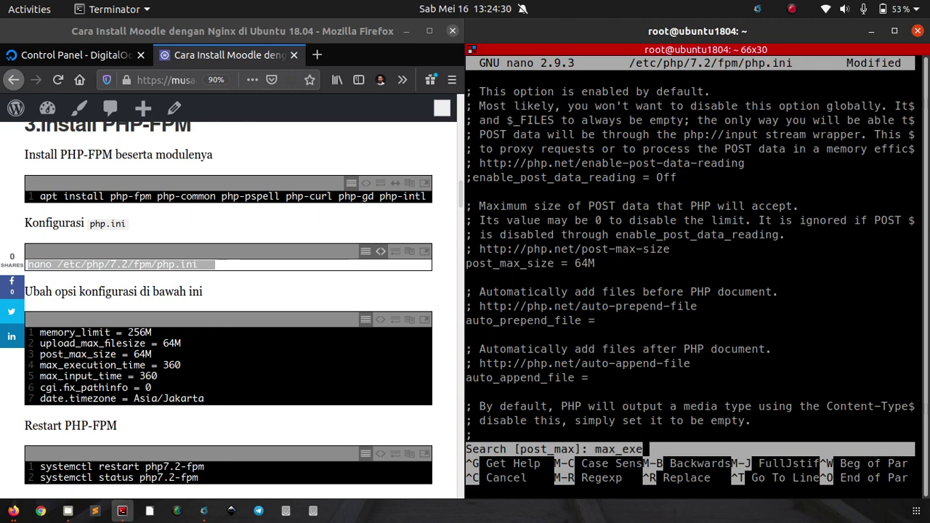
Step: Set max_execution_time and max_input_time to 360
{"action": "key", "text": "Return"}
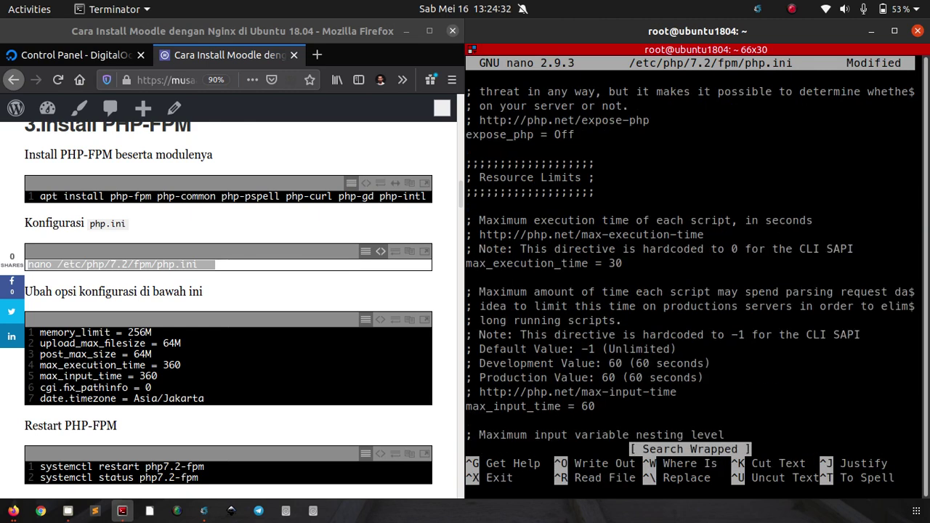
{"action": "key", "text": "Right"}
{"action": "type", "text": "6"}
{"action": "key", "text": "Down"}
{"action": "key", "text": "Down"}
{"action": "key", "text": "Down"}
{"action": "key", "text": "Down"}
{"action": "key", "text": "Down"}
{"action": "key", "text": "Down"}
{"action": "key", "text": "Down"}
{"action": "key", "text": "Down"}
{"action": "key", "text": "Down"}
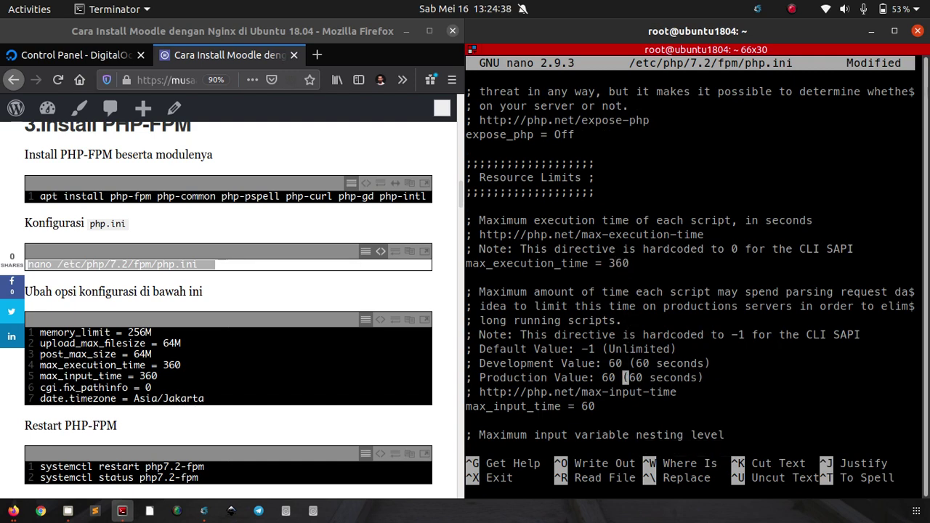
{"action": "key", "text": "Down"}
{"action": "key", "text": "Left"}
{"action": "key", "text": "Left"}
{"action": "type", "text": "3"}
Step: Uncomment cgi.fix_pathinfo and set it to 0
{"action": "key", "text": "ctrl+w"}
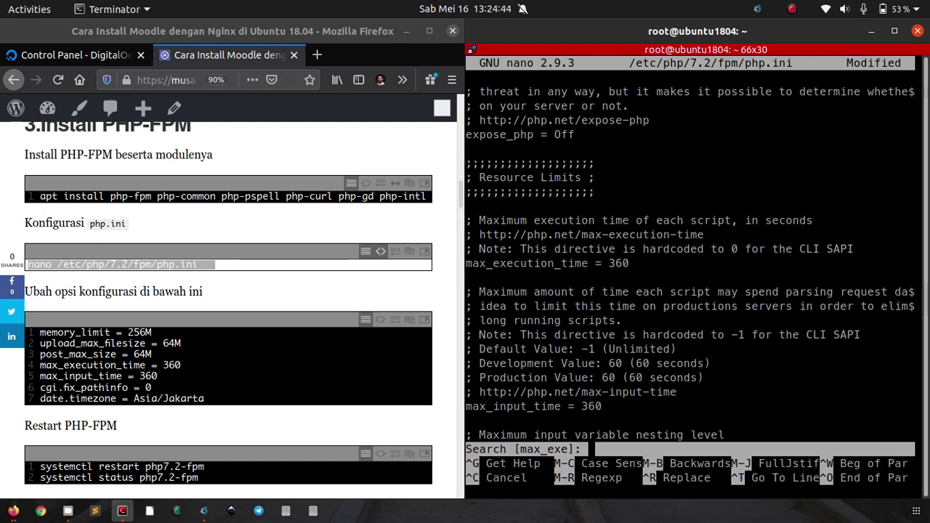
{"action": "type", "text": "cgi.fix_path"}
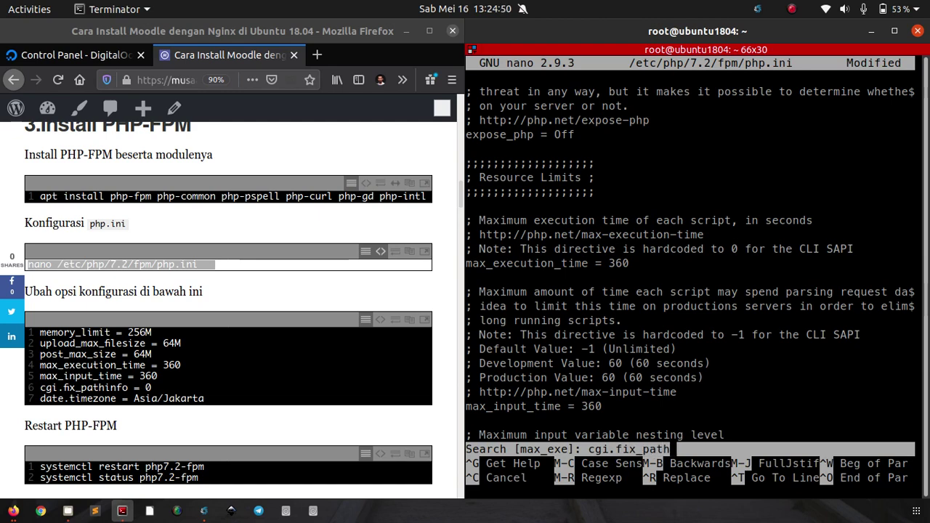
{"action": "key", "text": "Return"}
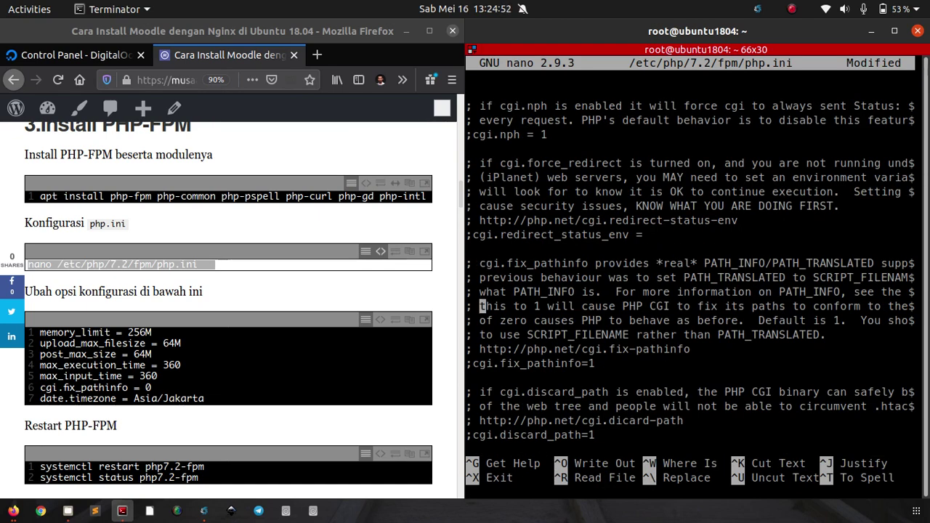
{"action": "key", "text": "Down"}
{"action": "key", "text": "Down"}
{"action": "key", "text": "Down"}
{"action": "key", "text": "Down"}
{"action": "key", "text": "Left"}
{"action": "key", "text": "BackSpace"}
{"action": "key", "text": "End"}
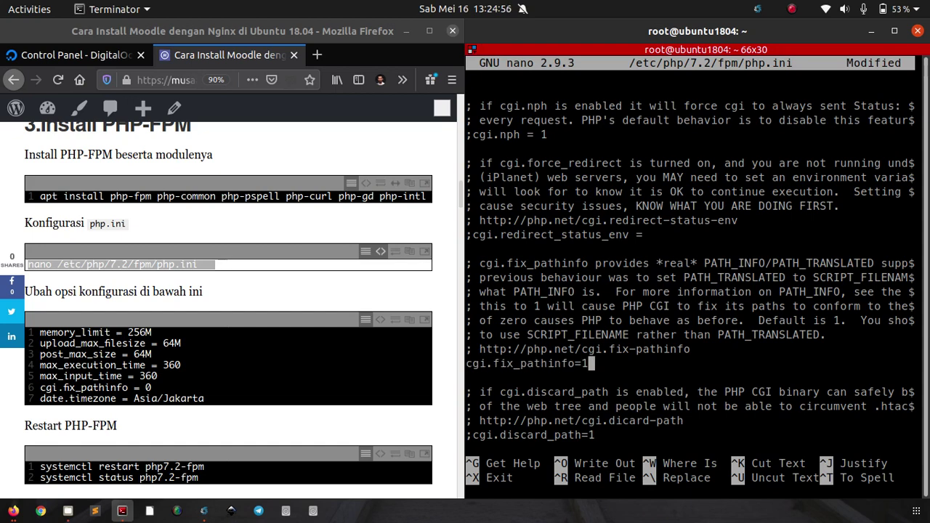
{"action": "key", "text": "BackSpace"}
{"action": "type", "text": "0"}
Step: Uncomment date.timezone and set it to Asia/Jakarta
{"action": "key", "text": "ctrl+w"}
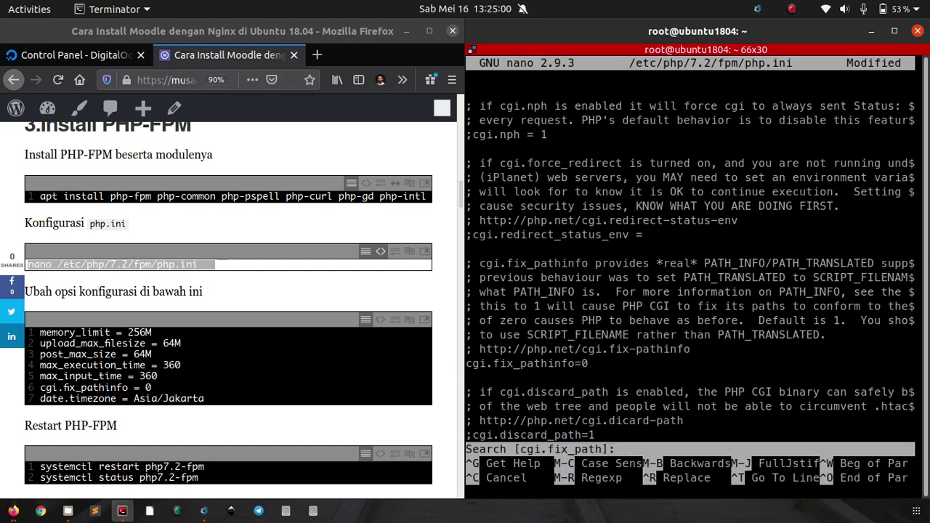
{"action": "type", "text": "date.timezone"}
{"action": "key", "text": "Return"}
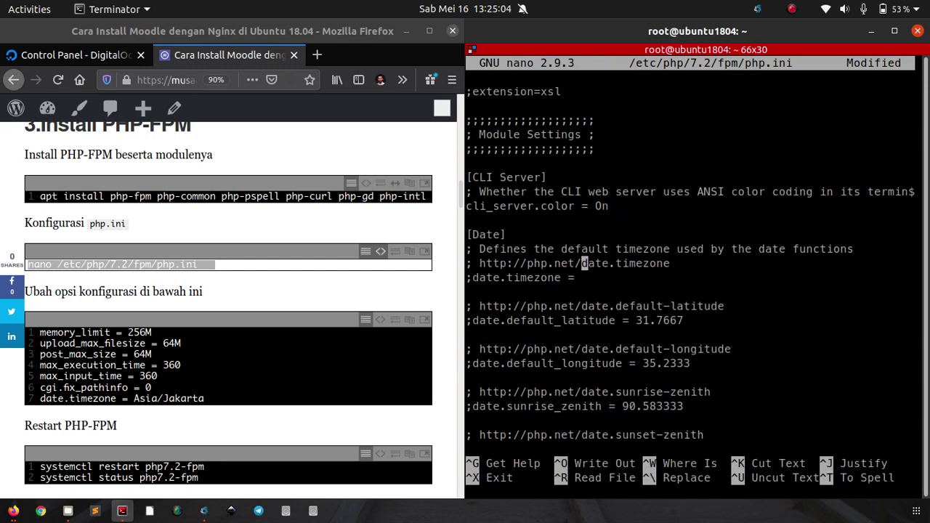
{"action": "key", "text": "End"}
{"action": "type", "text": "Asia/Jakarta"}
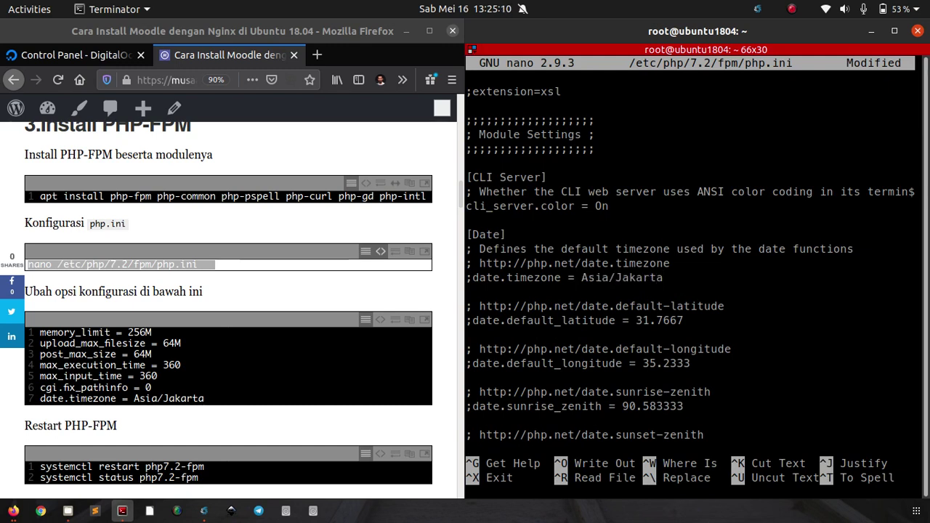
{"action": "key", "text": "Home"}
{"action": "key", "text": "Delete"}
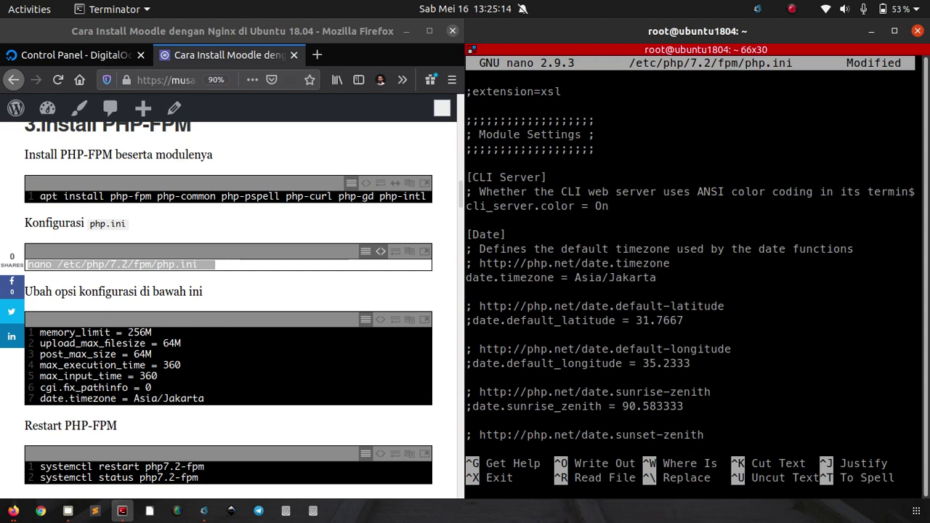
Step: Save php.ini and exit nano
{"action": "key", "text": "ctrl+o"}
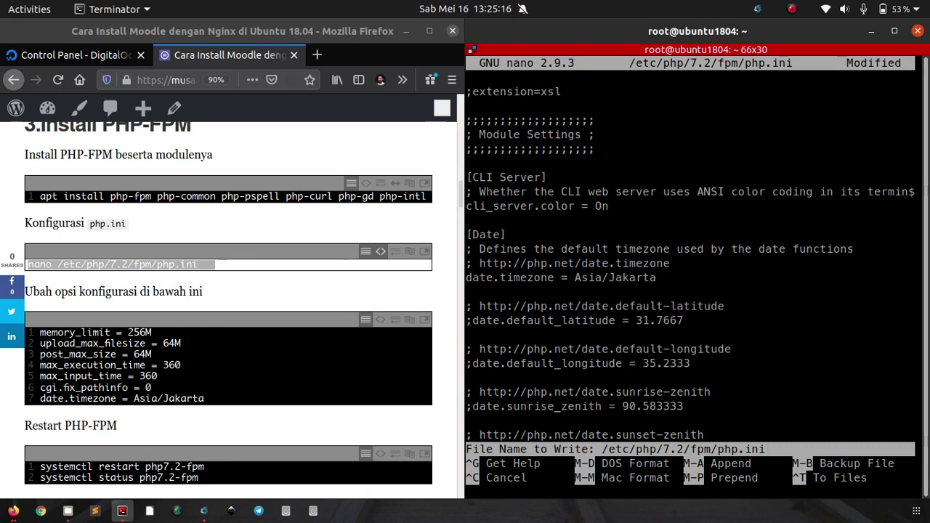
{"action": "key", "text": "Return"}
{"action": "key", "text": "ctrl+x"}
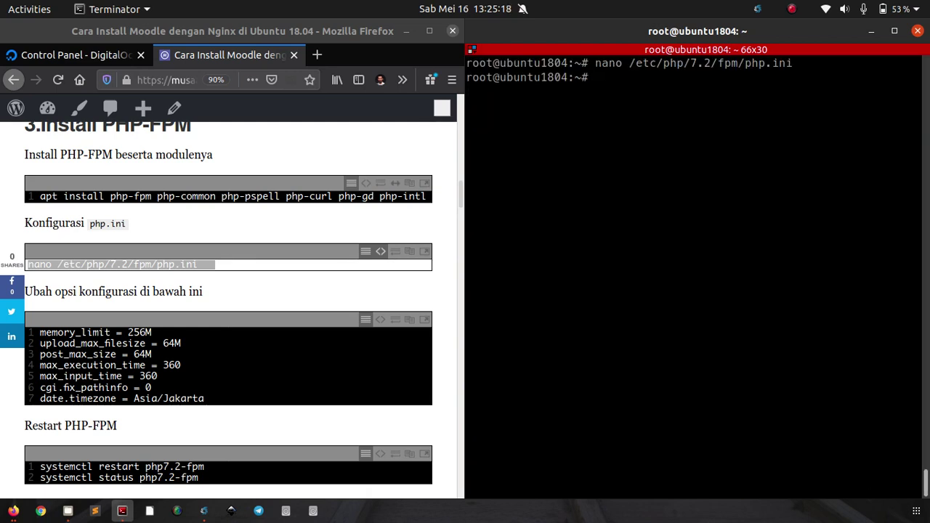
Step: Copy the php7.2-fpm restart and status commands from the tutorial
{"action": "left_click", "coordinate": [308, 259]}
{"action": "scroll", "coordinate": [289, 276], "scroll_direction": "down", "scroll_amount": 3}
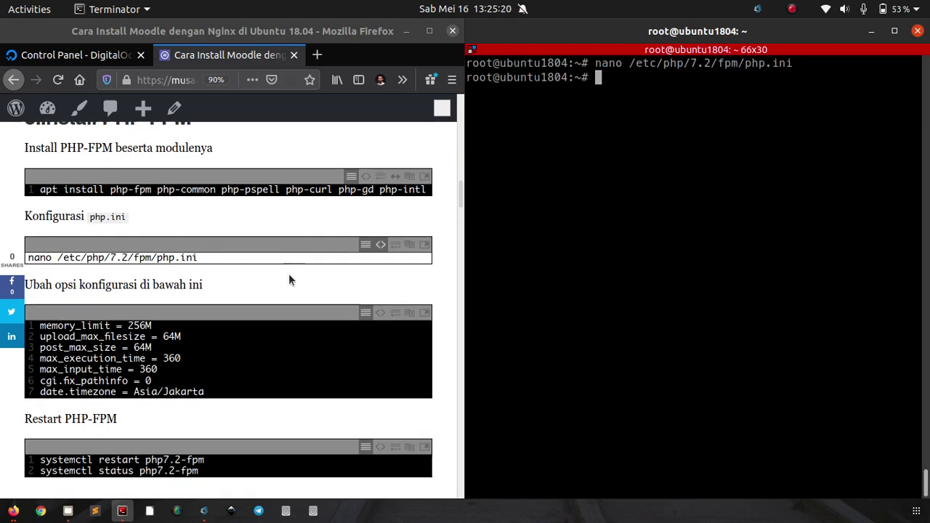
{"action": "scroll", "coordinate": [294, 280], "scroll_direction": "down", "scroll_amount": 2}
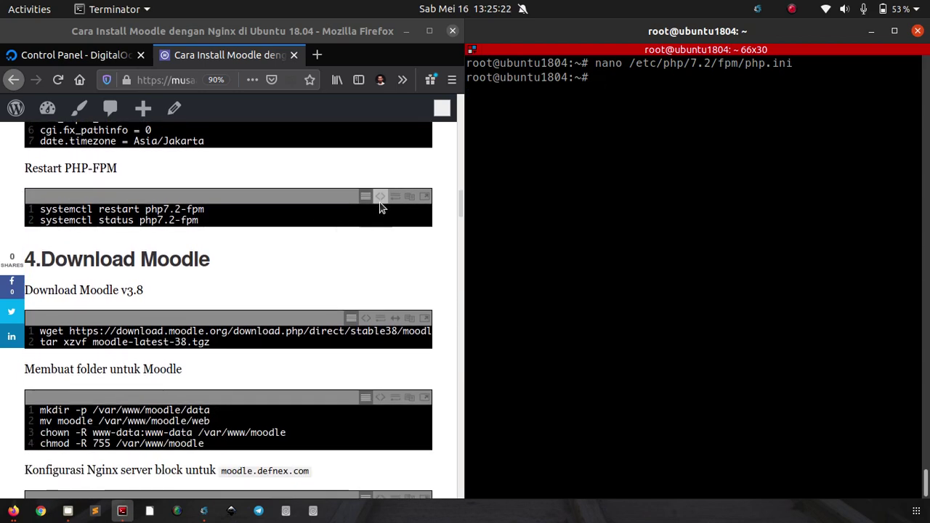
{"action": "left_click", "coordinate": [380, 197]}
{"action": "left_click_drag", "start_coordinate": [195, 221], "coordinate": [29, 209]}
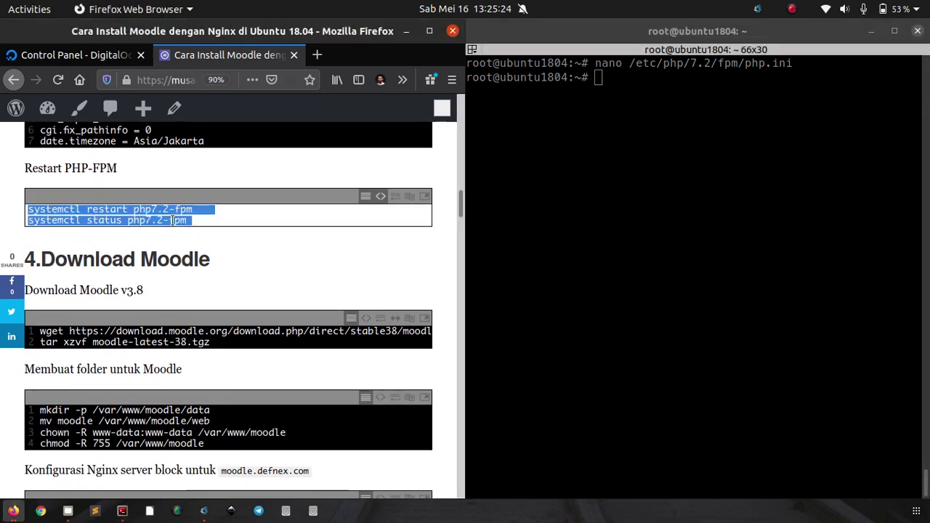
{"action": "right_click", "coordinate": [180, 224]}
{"action": "left_click", "coordinate": [206, 262]}
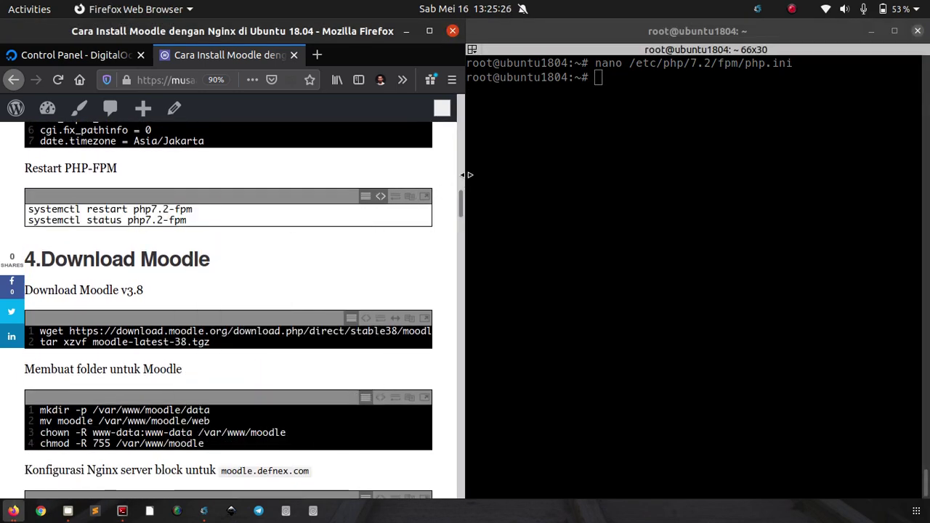
Step: Restart php7.2-fpm, confirm it is active (running), then clear the terminal
{"action": "left_click", "coordinate": [502, 172]}
{"action": "right_click", "coordinate": [502, 173]}
{"action": "left_click", "coordinate": [520, 201]}
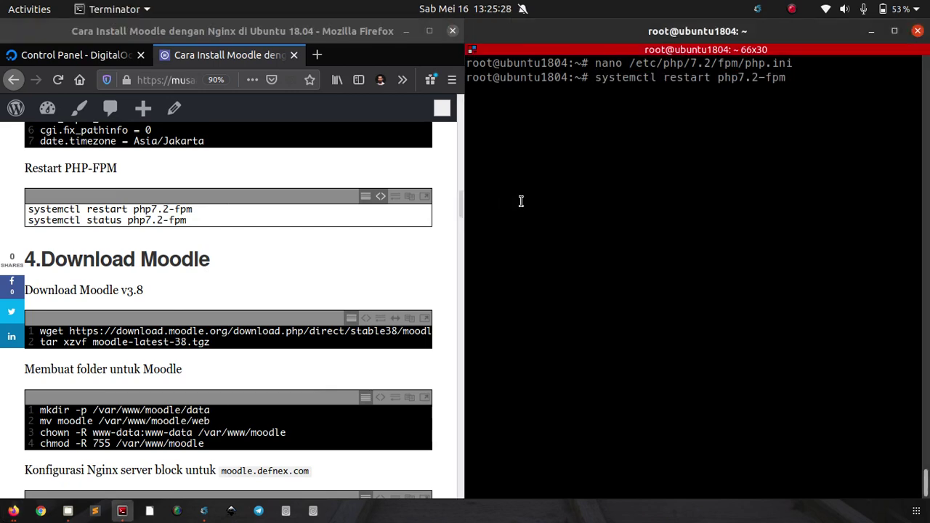
{"action": "key", "text": "Tab"}
{"action": "key", "text": "Return"}
{"action": "key", "text": "Tab"}
{"action": "key", "text": "Return"}
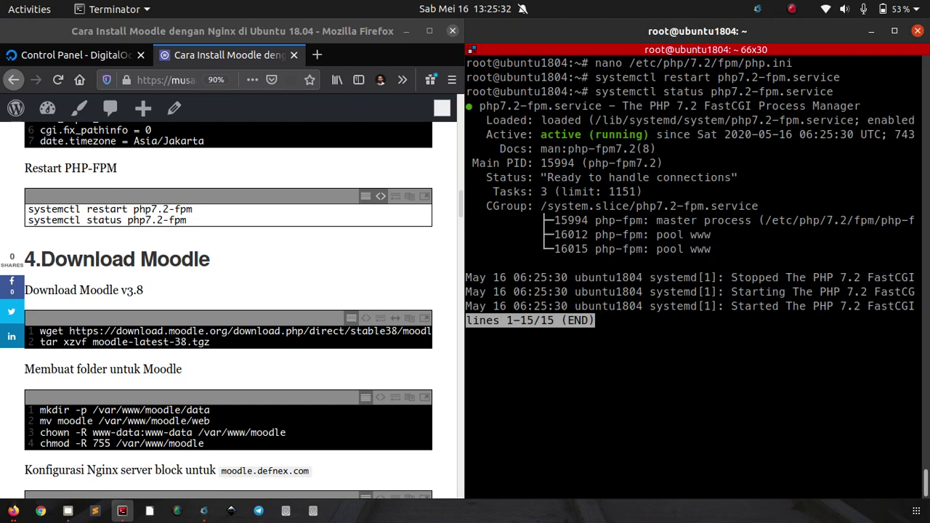
{"action": "key", "text": "q"}
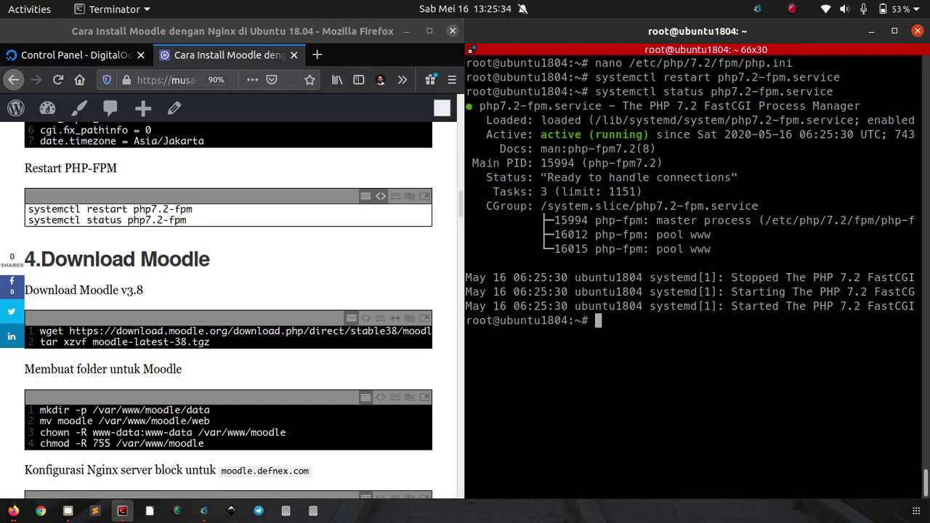
{"action": "key", "text": "ctrl+l"}
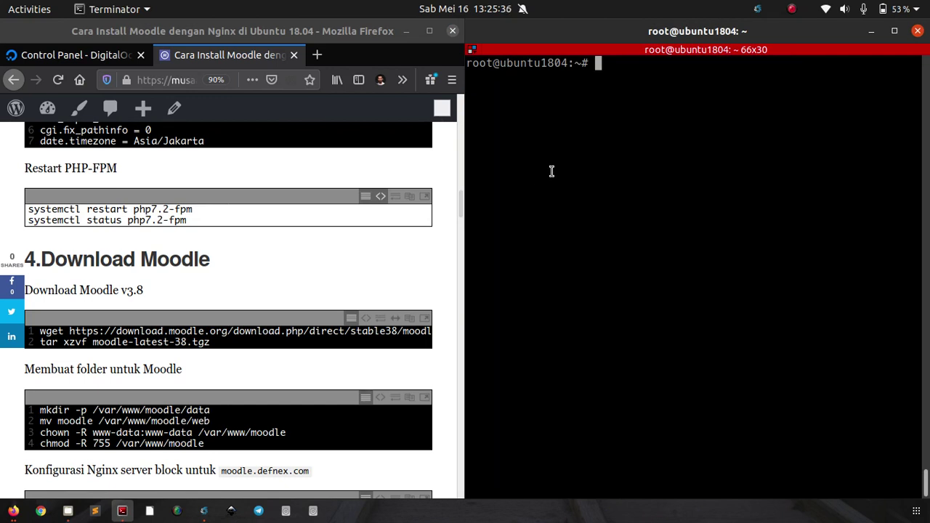
{"action": "scroll", "coordinate": [279, 274], "scroll_direction": "down", "scroll_amount": 3}
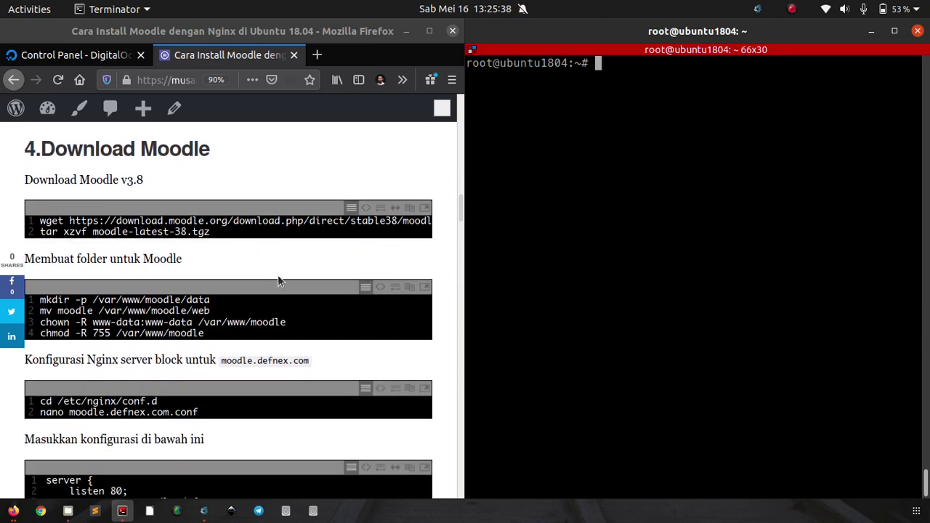
Step: Download moodle-latest-38.tgz with wget, extract it with tar, then clear the terminal
{"action": "left_click", "coordinate": [365, 209]}
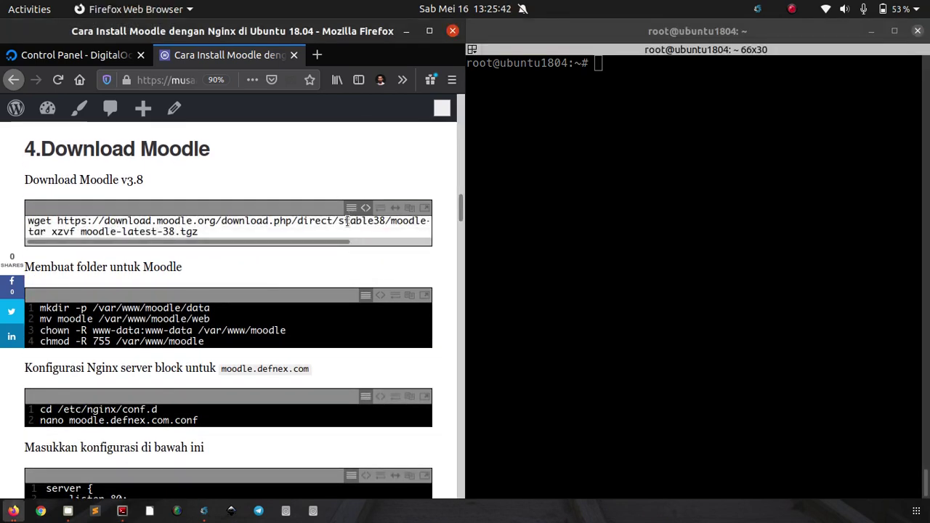
{"action": "triple_click", "coordinate": [347, 222]}
{"action": "key", "text": "ctrl+a"}
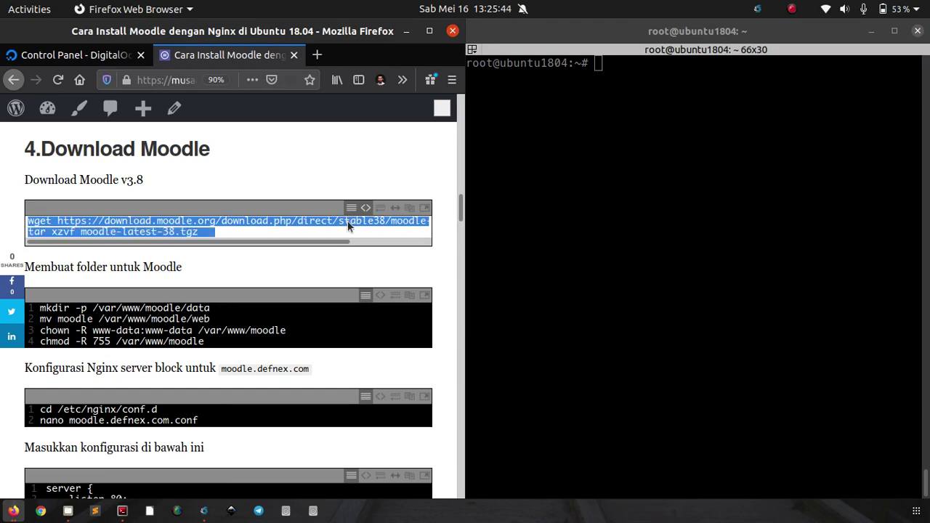
{"action": "right_click", "coordinate": [348, 227]}
{"action": "left_click", "coordinate": [374, 266]}
{"action": "right_click", "coordinate": [674, 133]}
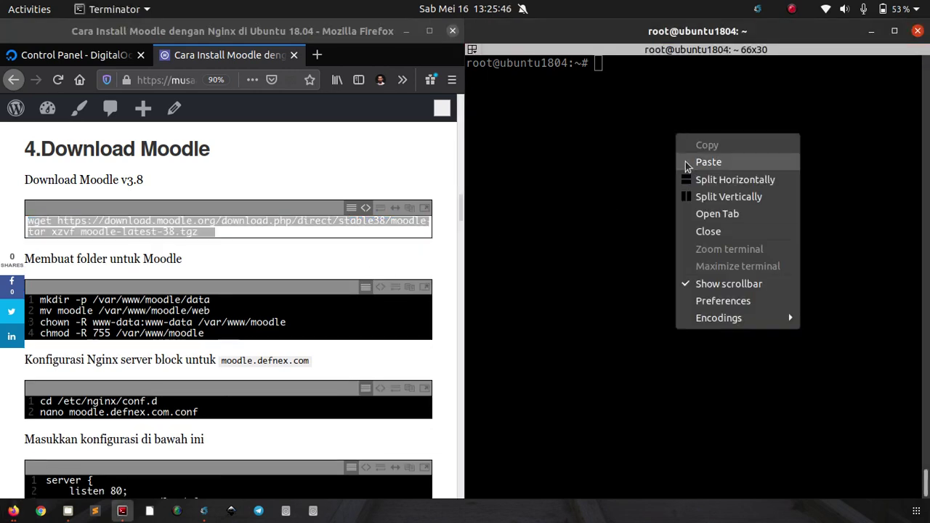
{"action": "left_click", "coordinate": [708, 162]}
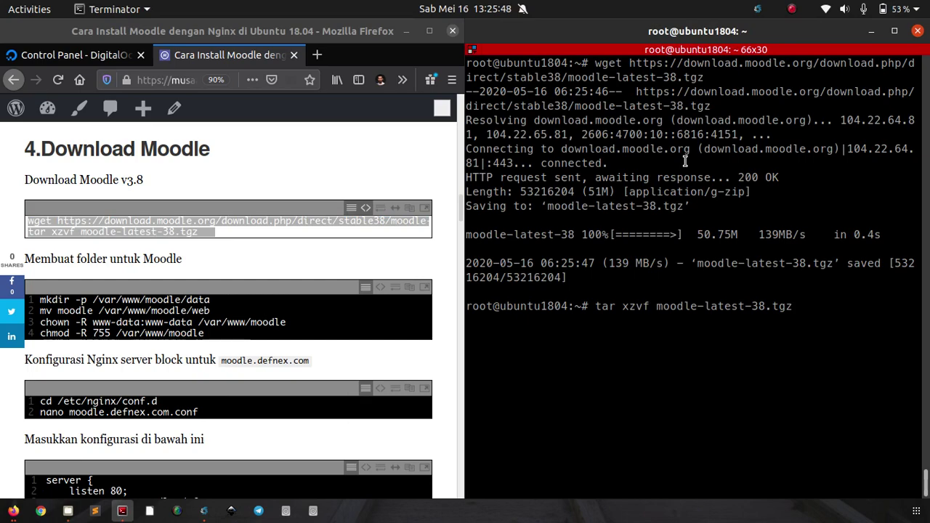
{"action": "key", "text": "Return"}
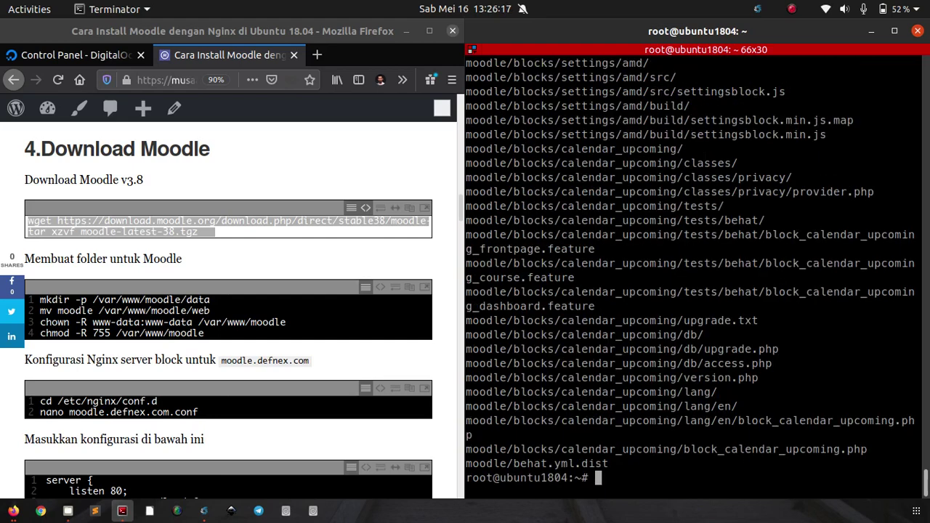
{"action": "key", "text": "ctrl+l"}
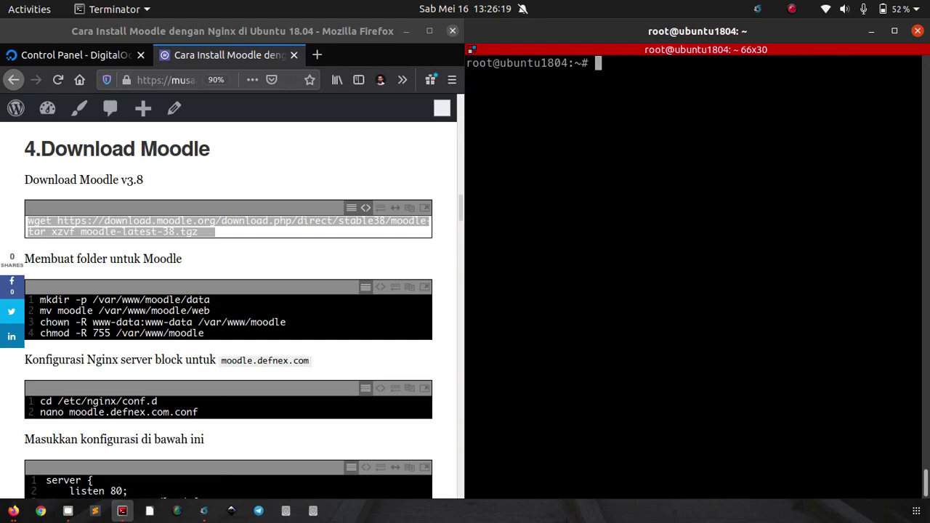
Step: Copy the tutorial's mkdir, mv, chown and chmod commands for /var/www/moodle
{"action": "scroll", "coordinate": [316, 259], "scroll_direction": "down", "scroll_amount": 3}
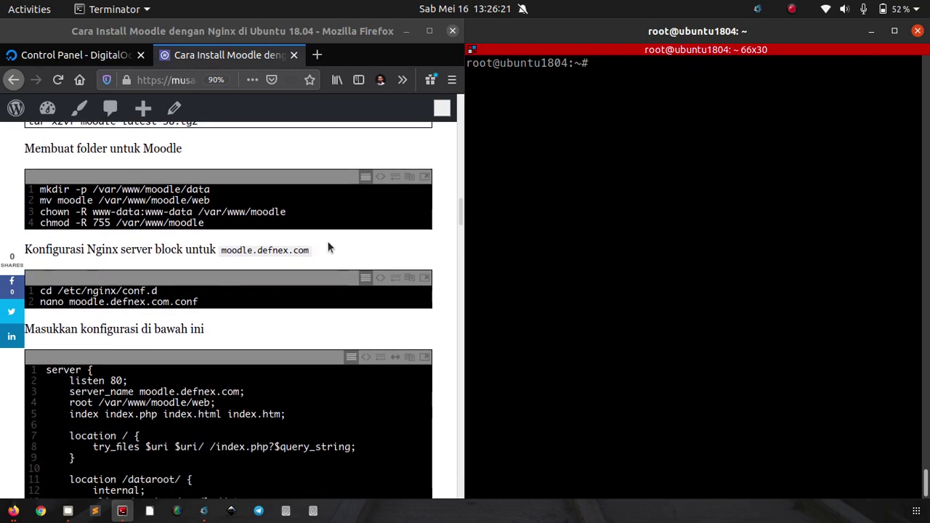
{"action": "left_click", "coordinate": [376, 177]}
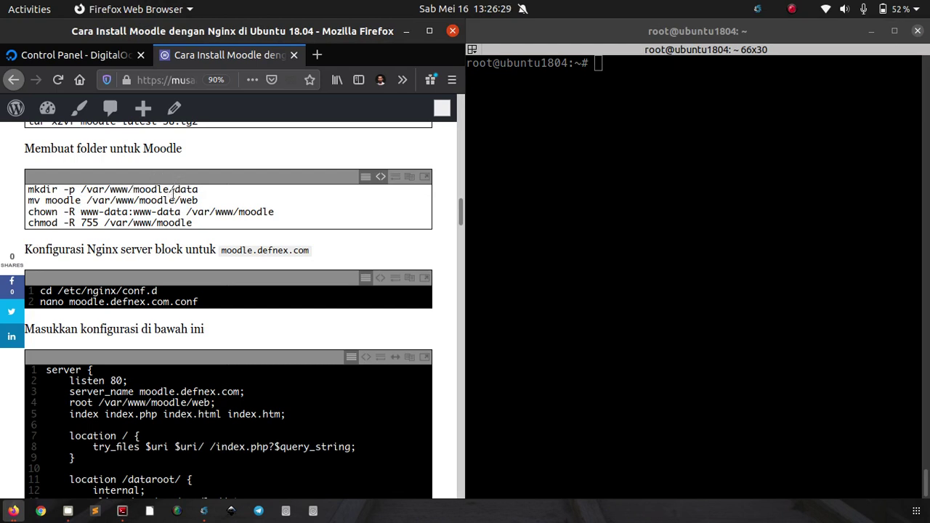
{"action": "left_click_drag", "start_coordinate": [173, 191], "coordinate": [198, 190]}
{"action": "left_click_drag", "start_coordinate": [180, 201], "coordinate": [197, 201]}
{"action": "left_click_drag", "start_coordinate": [209, 224], "coordinate": [24, 190]}
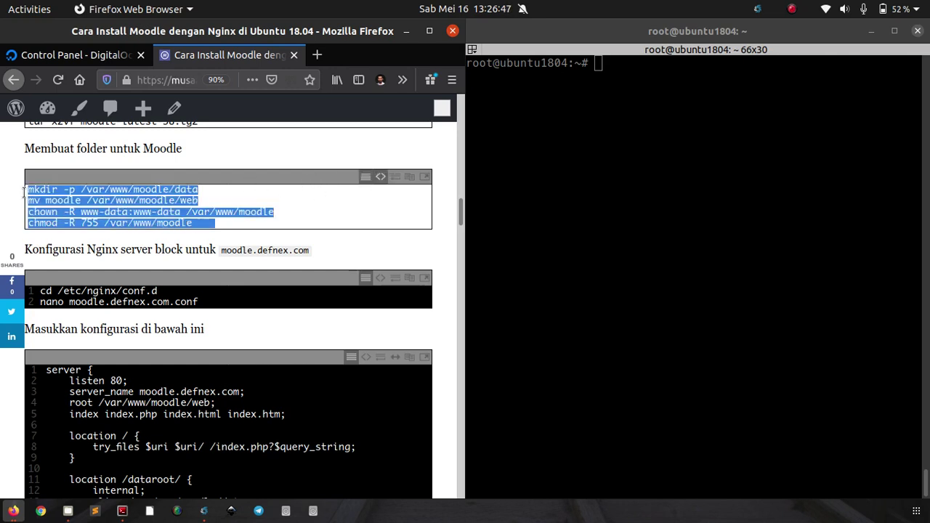
{"action": "right_click", "coordinate": [43, 189]}
{"action": "left_click", "coordinate": [52, 240]}
Step: Run them to create the data and web folders owned by www-data with 755 permissions
{"action": "right_click", "coordinate": [618, 175]}
{"action": "left_click", "coordinate": [649, 202]}
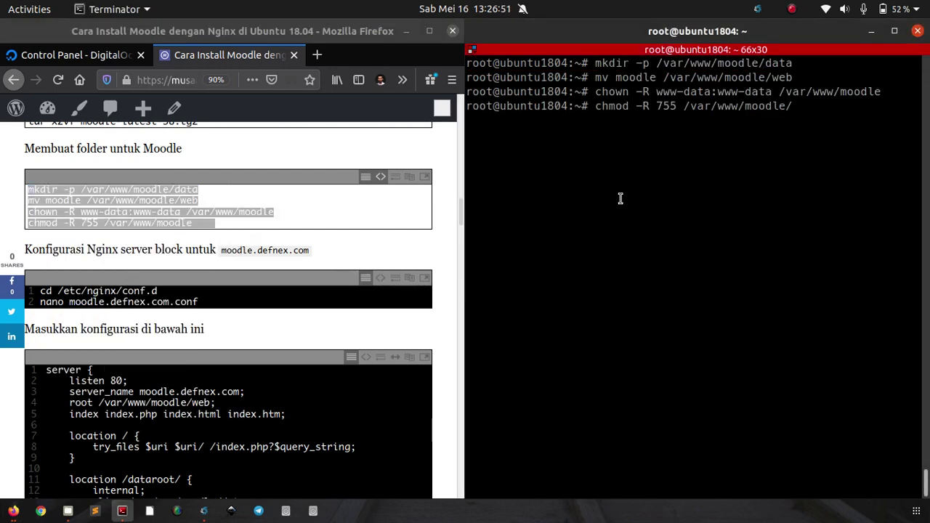
{"action": "key", "text": "Return"}
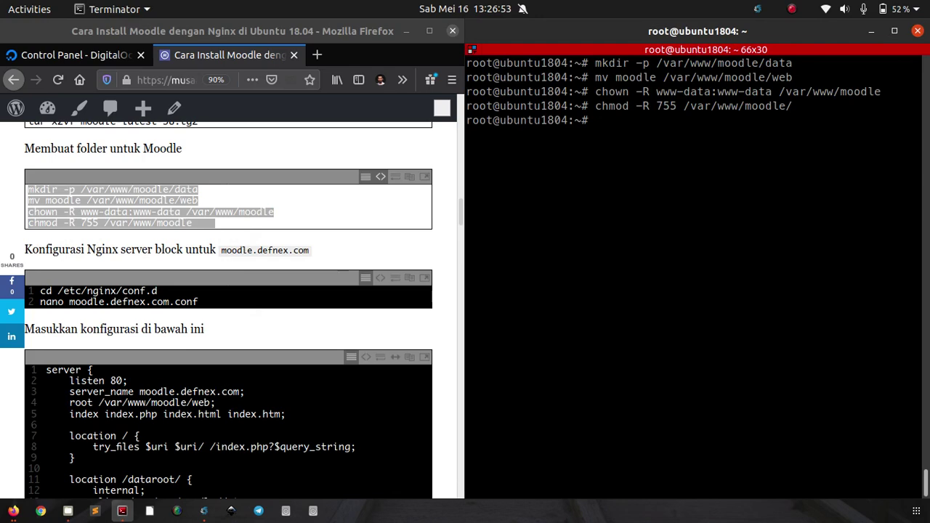
{"action": "left_click", "coordinate": [342, 247]}
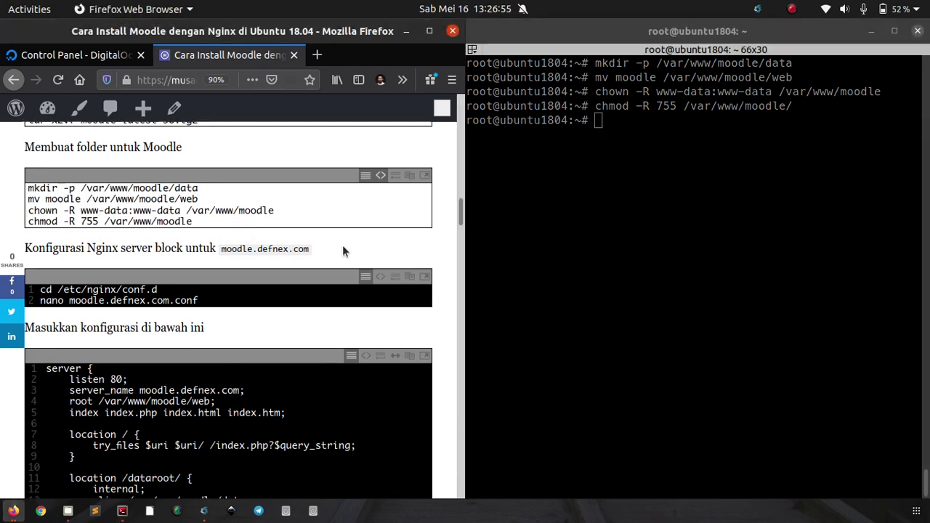
{"action": "scroll", "coordinate": [344, 250], "scroll_direction": "down", "scroll_amount": 3}
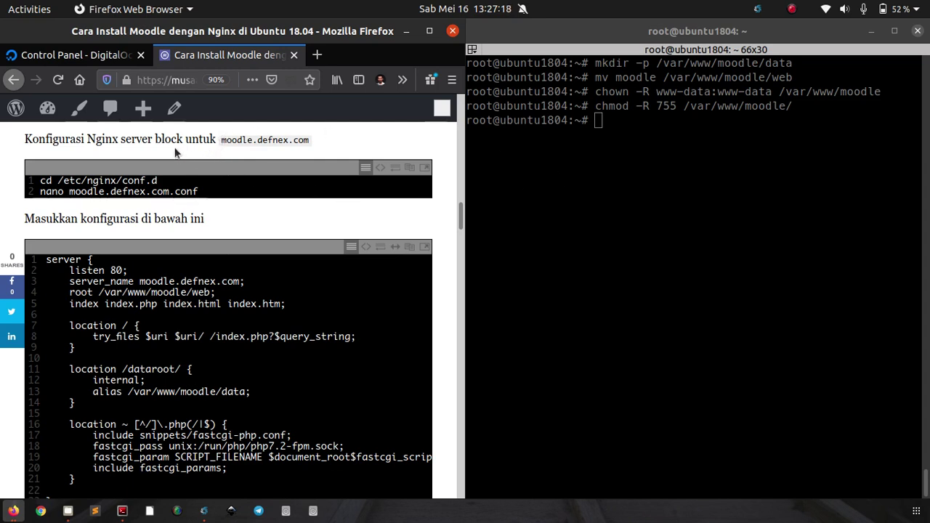
Step: Confirm the moodle.defnex.com A record points to 165.22.110.78, then clear the terminal
{"action": "left_click", "coordinate": [100, 56]}
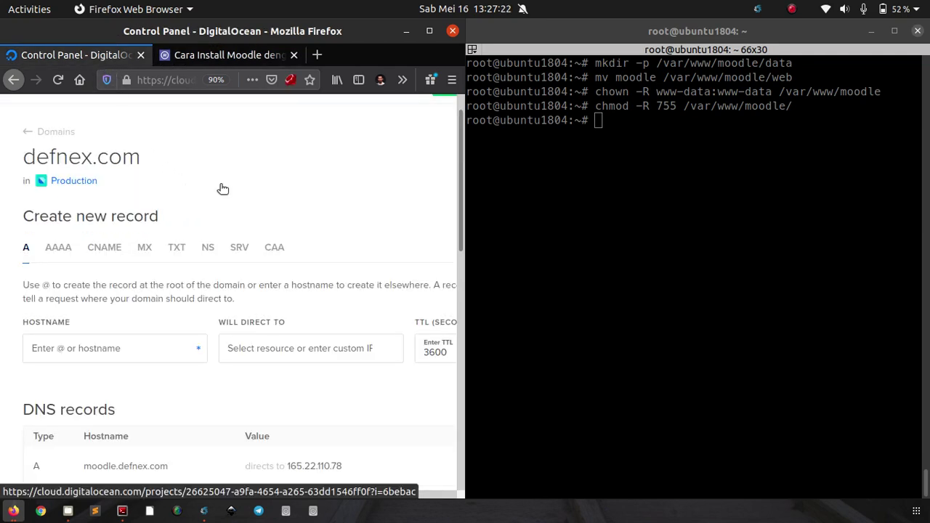
{"action": "scroll", "coordinate": [220, 189], "scroll_direction": "down", "scroll_amount": 1}
{"action": "scroll", "coordinate": [219, 193], "scroll_direction": "up", "scroll_amount": 1}
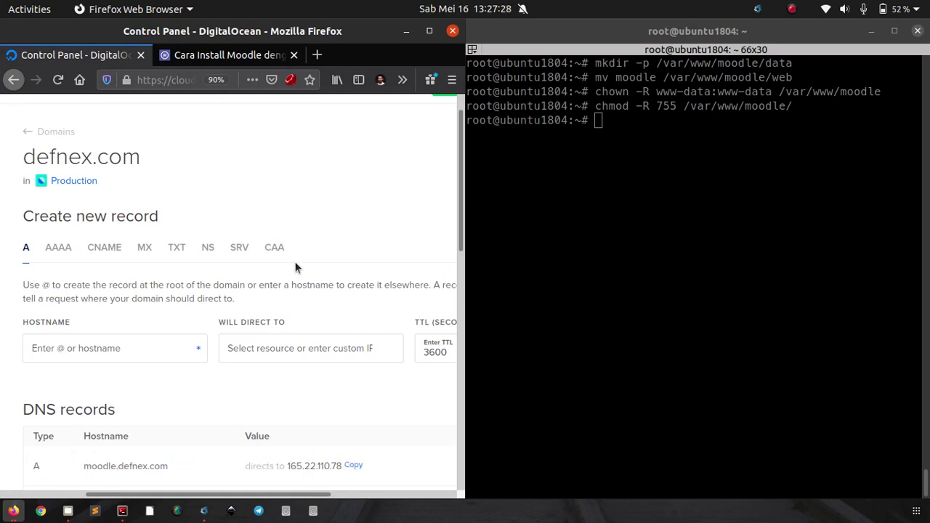
{"action": "left_click", "coordinate": [226, 56]}
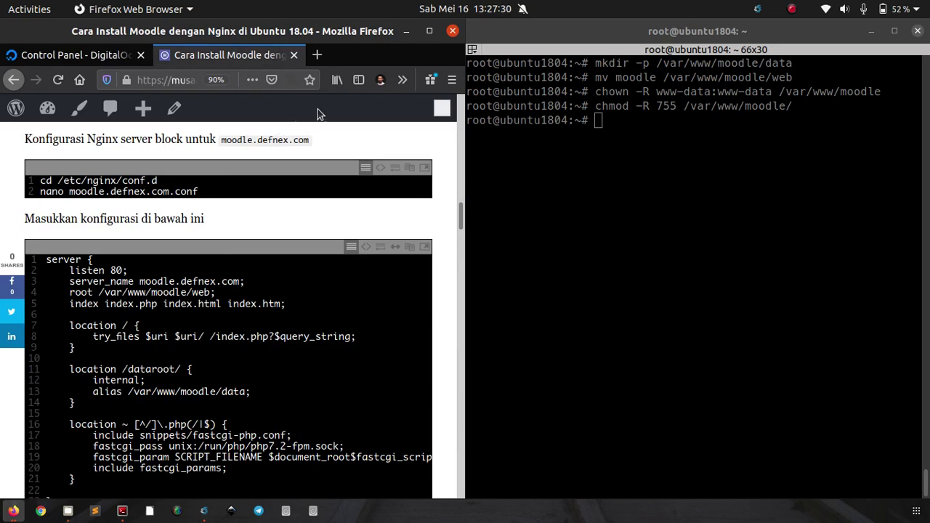
{"action": "left_click", "coordinate": [590, 169]}
{"action": "key", "text": "ctrl+l"}
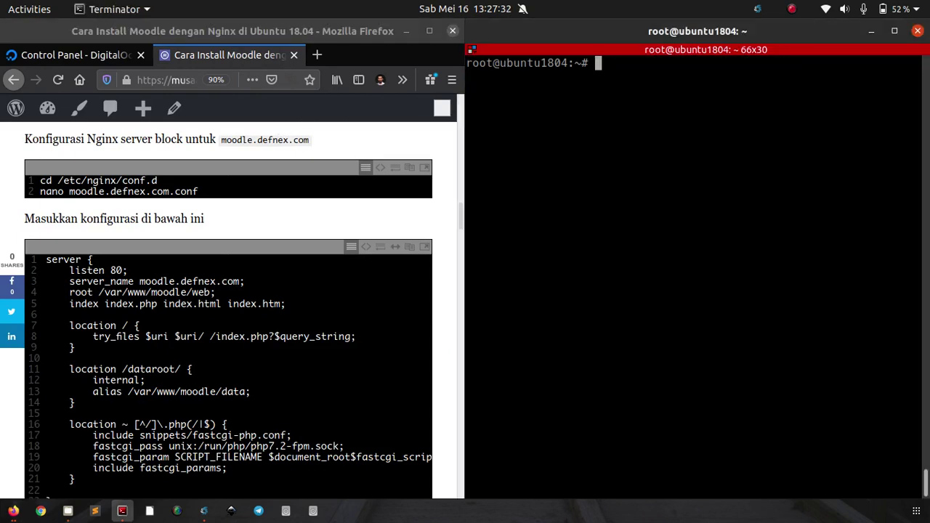
Step: Run the tutorial's cd and nano commands to create /etc/nginx/conf.d/moodle.defnex.com.conf
{"action": "left_click", "coordinate": [380, 167]}
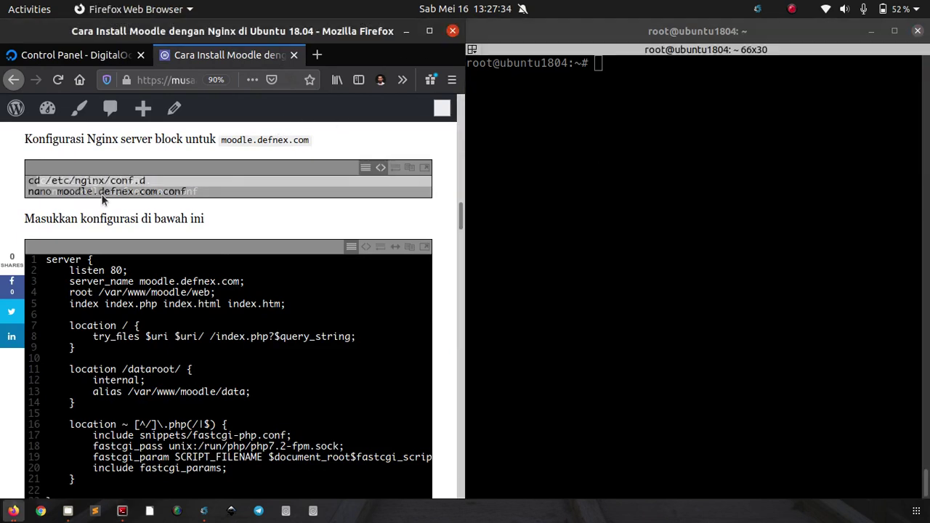
{"action": "left_click_drag", "start_coordinate": [106, 181], "coordinate": [106, 191]}
{"action": "right_click", "coordinate": [107, 183]}
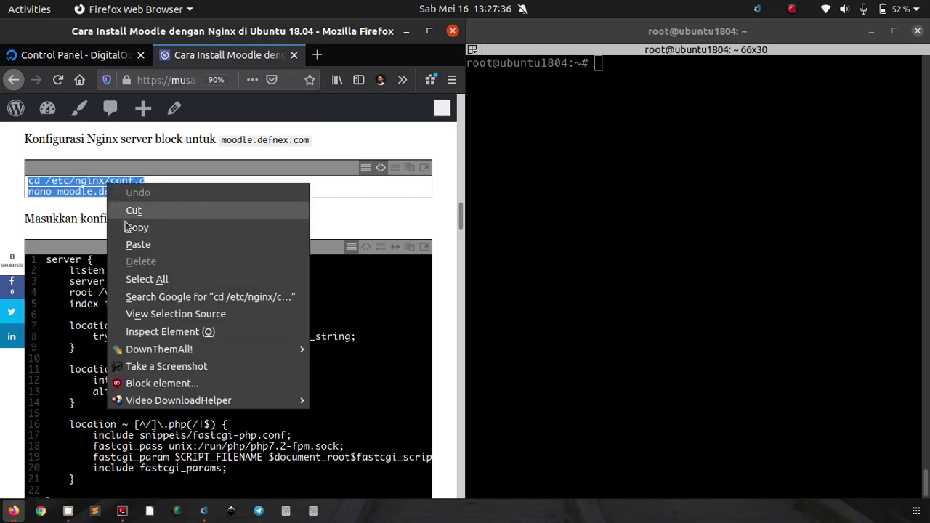
{"action": "left_click", "coordinate": [134, 228]}
{"action": "right_click", "coordinate": [614, 166]}
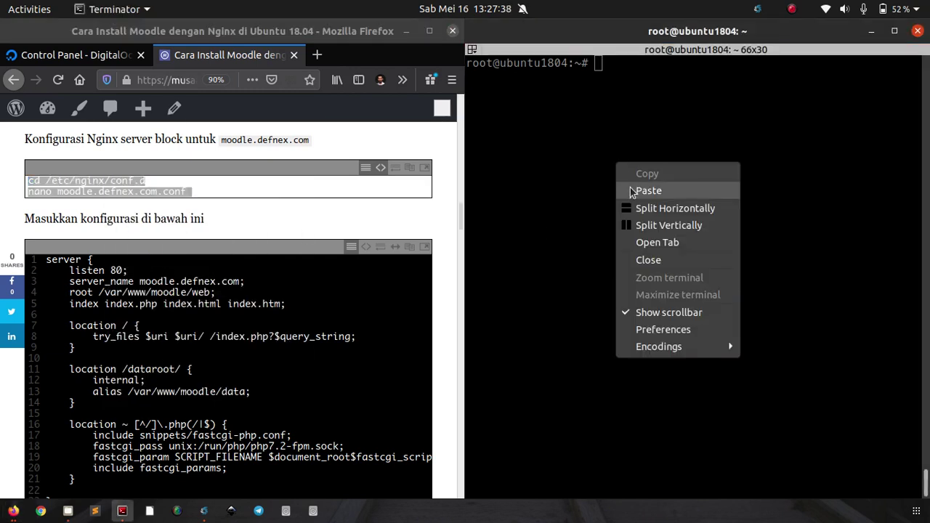
{"action": "left_click", "coordinate": [632, 191]}
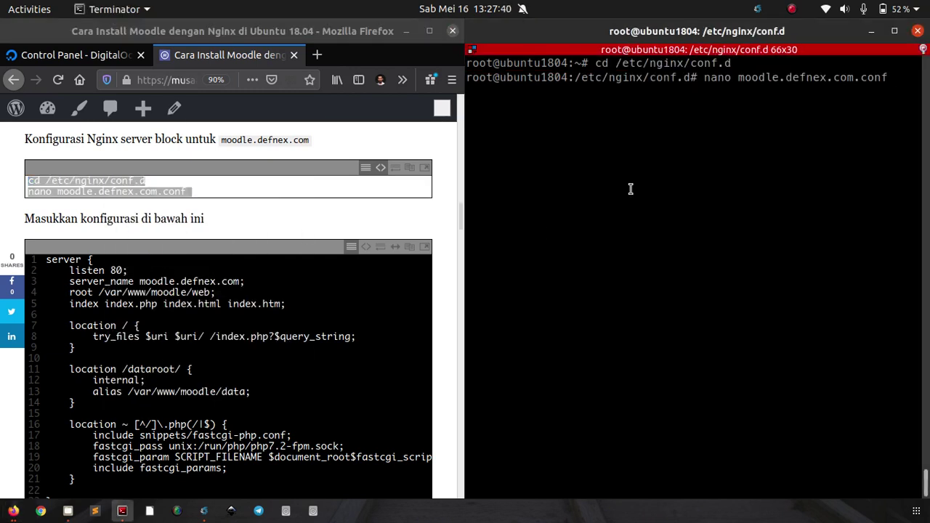
{"action": "key", "text": "Return"}
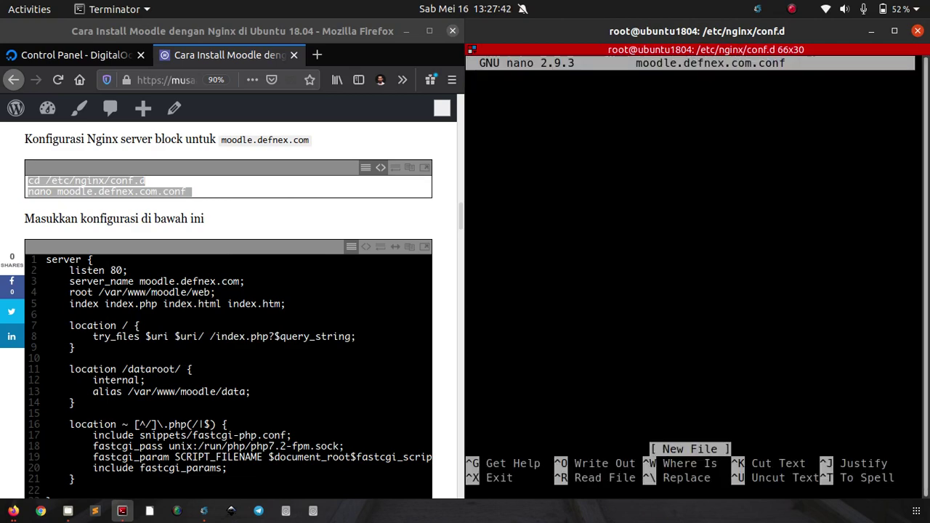
Step: Review the server block's server_name, /web root, index.php and php7.2-fpm socket path
{"action": "scroll", "coordinate": [276, 269], "scroll_direction": "down", "scroll_amount": 3}
{"action": "scroll", "coordinate": [291, 269], "scroll_direction": "up", "scroll_amount": 1}
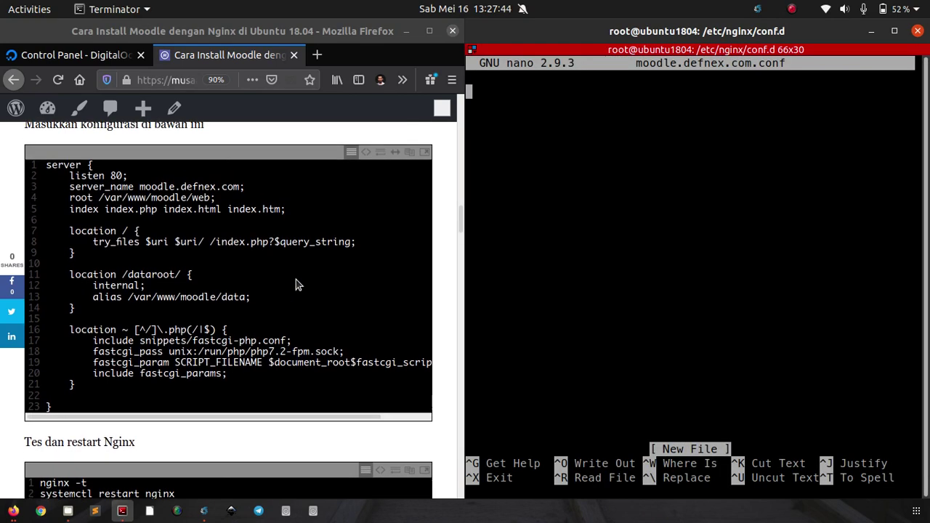
{"action": "left_click", "coordinate": [365, 178]}
{"action": "key", "text": "ctrl+a"}
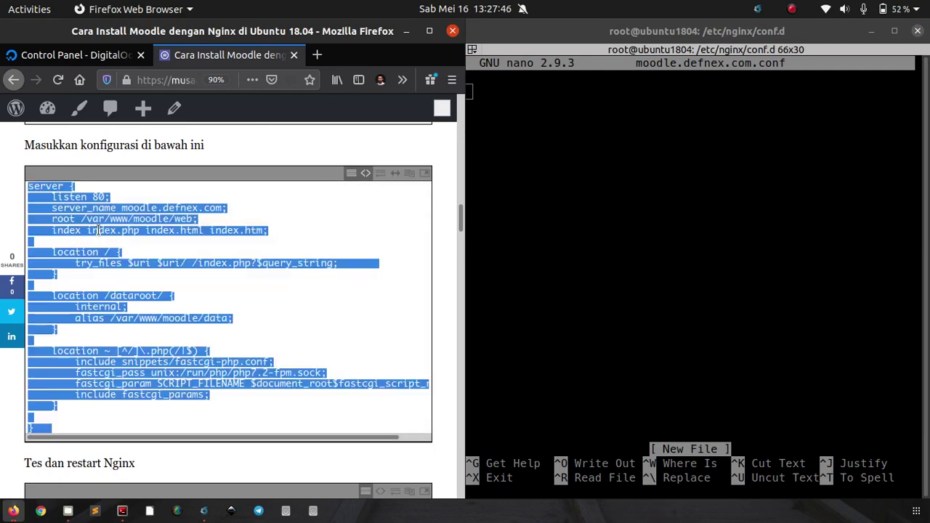
{"action": "left_click", "coordinate": [110, 231]}
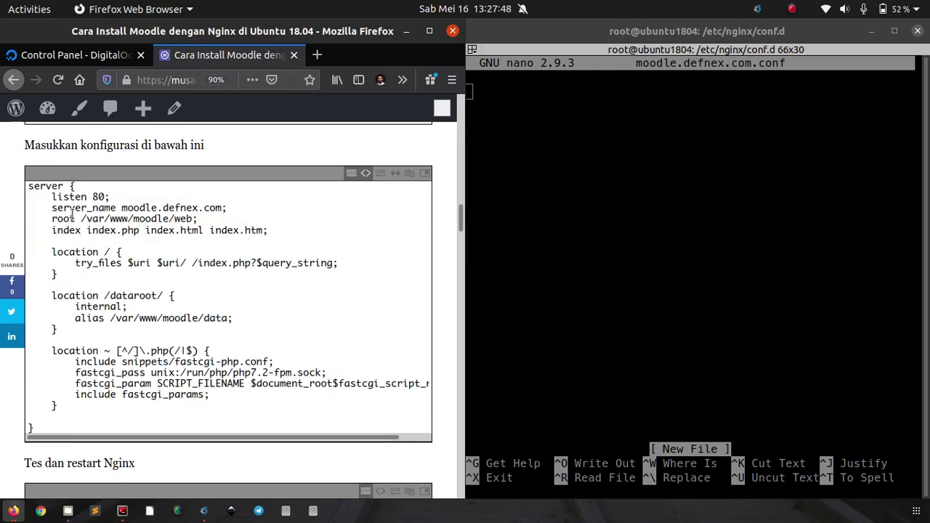
{"action": "double_click", "coordinate": [131, 210]}
{"action": "left_click", "coordinate": [127, 212]}
{"action": "left_click_drag", "start_coordinate": [168, 220], "coordinate": [190, 224]}
{"action": "left_click", "coordinate": [189, 224]}
{"action": "left_click_drag", "start_coordinate": [86, 230], "coordinate": [139, 230]}
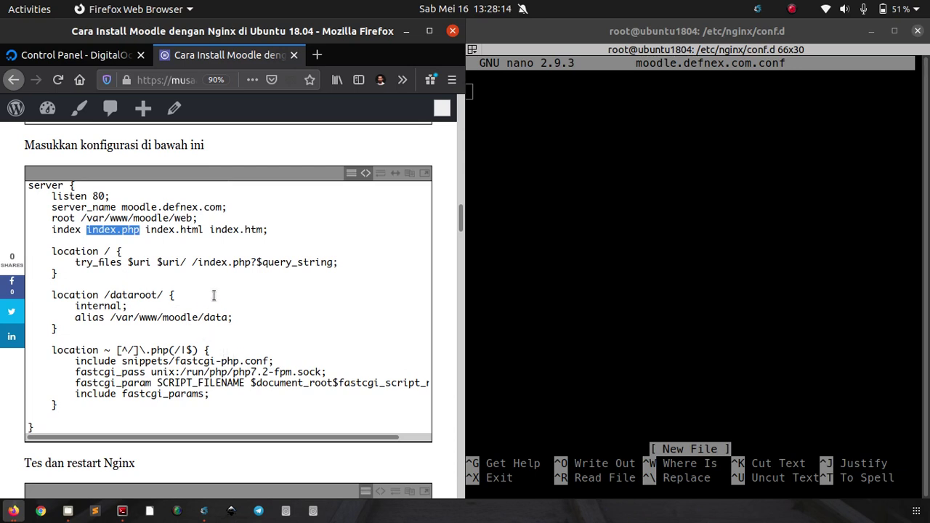
{"action": "left_click", "coordinate": [224, 374]}
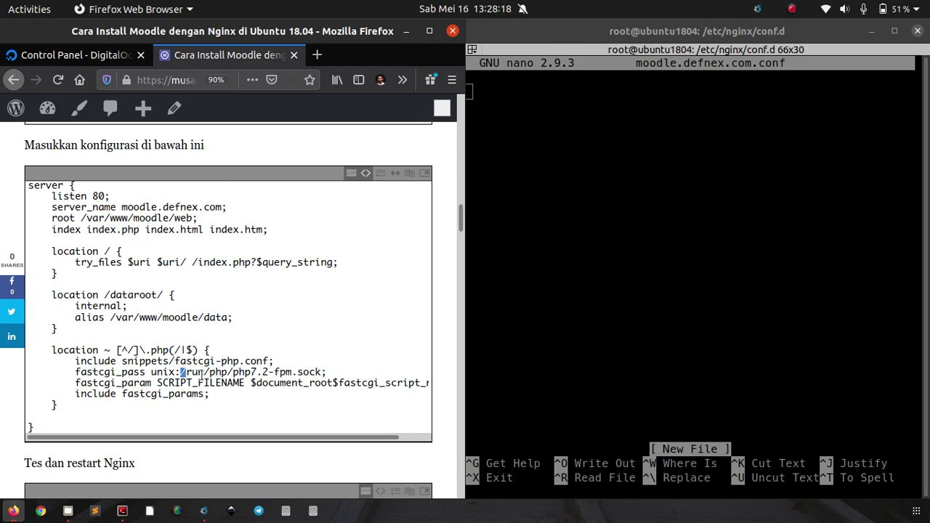
{"action": "left_click_drag", "start_coordinate": [180, 372], "coordinate": [320, 371]}
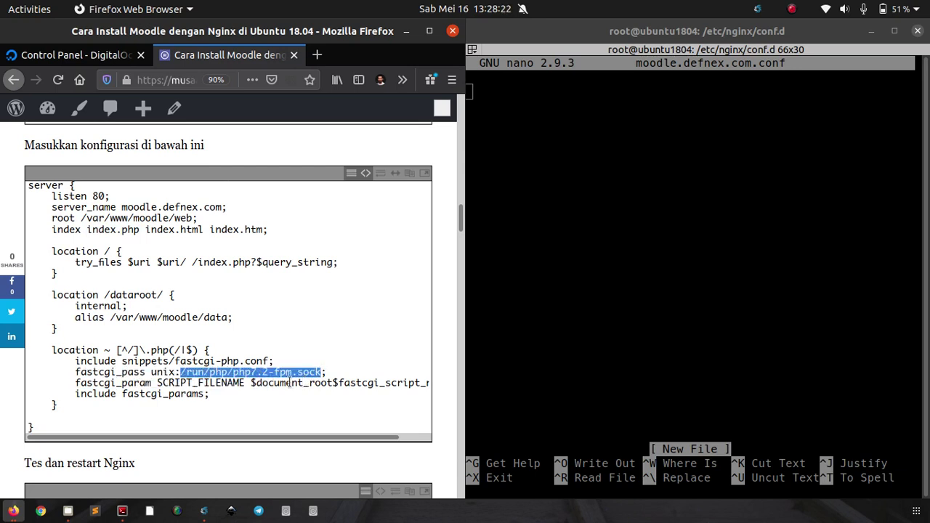
{"action": "left_click", "coordinate": [172, 367]}
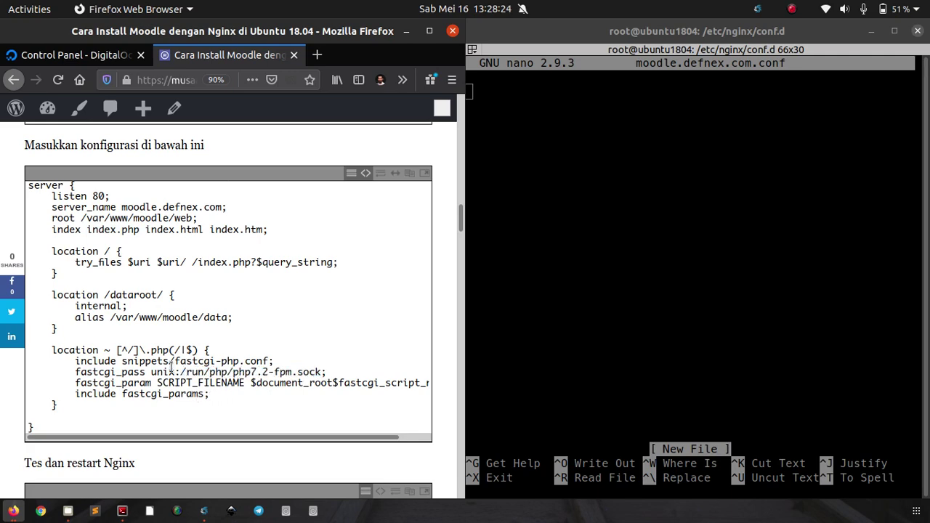
Step: Paste the server block into moodle.defnex.com.conf, save it and exit nano
{"action": "key", "text": "ctrl+a"}
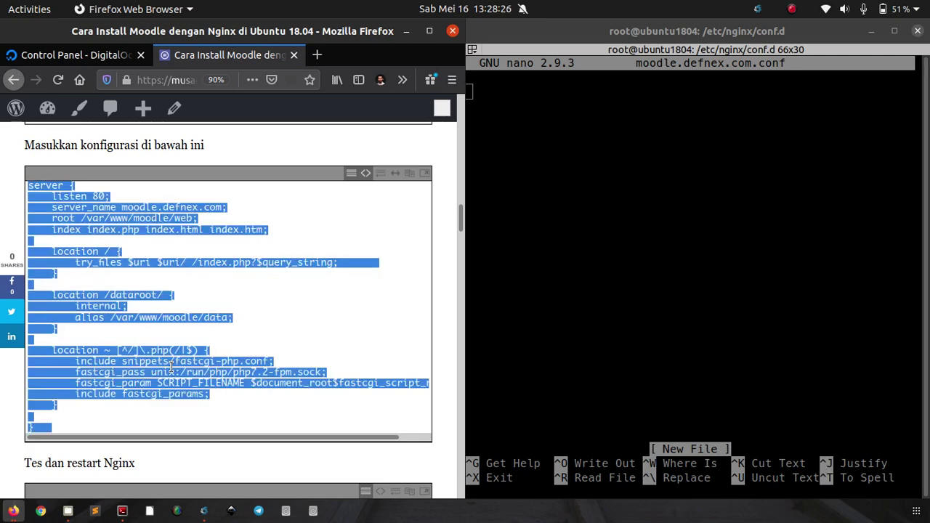
{"action": "left_click", "coordinate": [635, 185]}
{"action": "right_click", "coordinate": [635, 181]}
{"action": "left_click", "coordinate": [641, 213]}
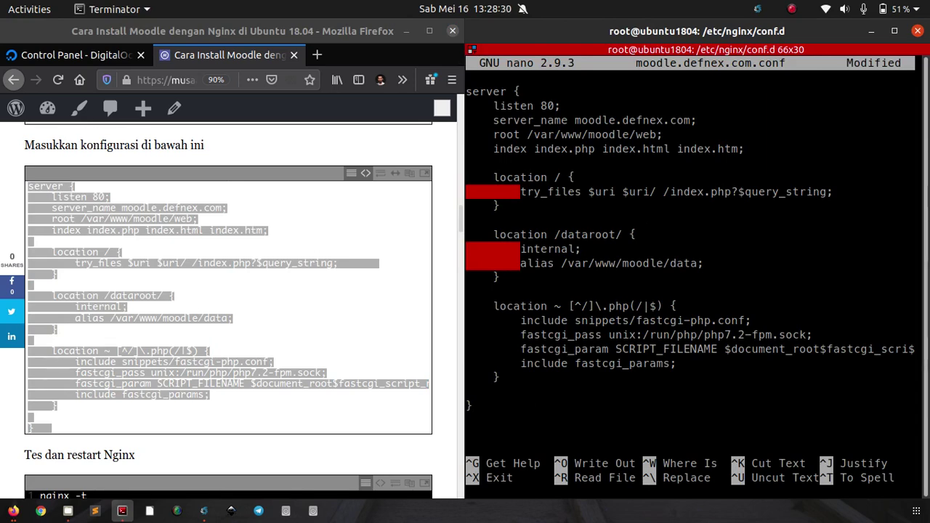
{"action": "key", "text": "ctrl+o"}
{"action": "key", "text": "Return"}
{"action": "key", "text": "ctrl+x"}
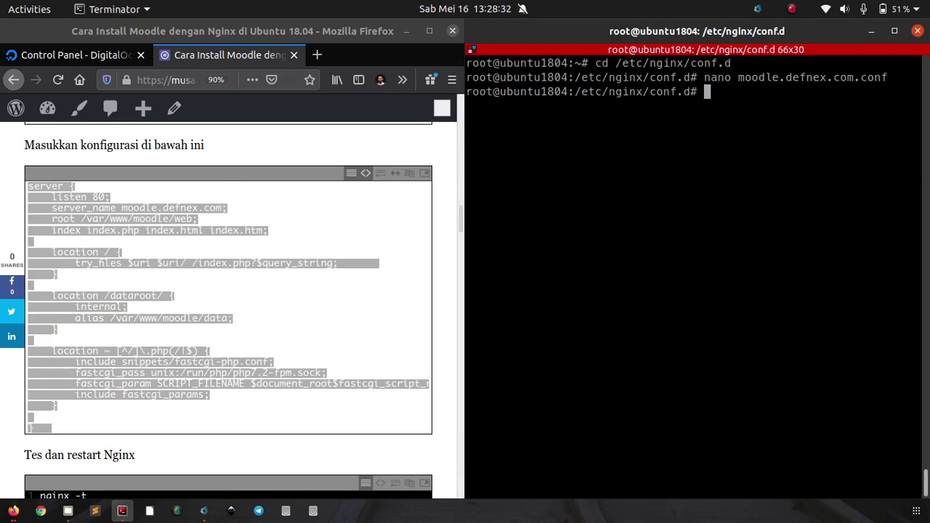
Step: Copy the nginx -t command from the tutorial and run it to test the Nginx configuration
{"action": "left_click", "coordinate": [352, 167]}
{"action": "scroll", "coordinate": [88, 216], "scroll_direction": "down", "scroll_amount": 4}
{"action": "scroll", "coordinate": [133, 236], "scroll_direction": "down", "scroll_amount": 1}
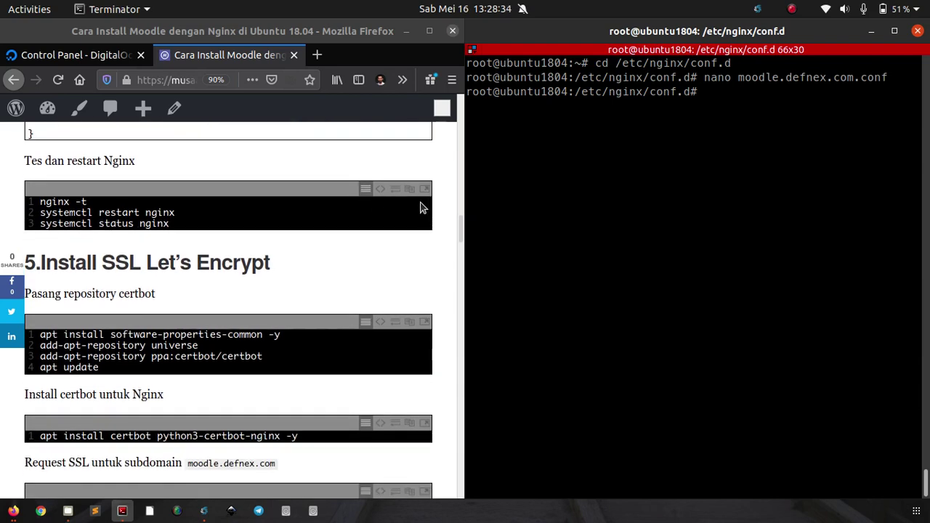
{"action": "left_click", "coordinate": [381, 188]}
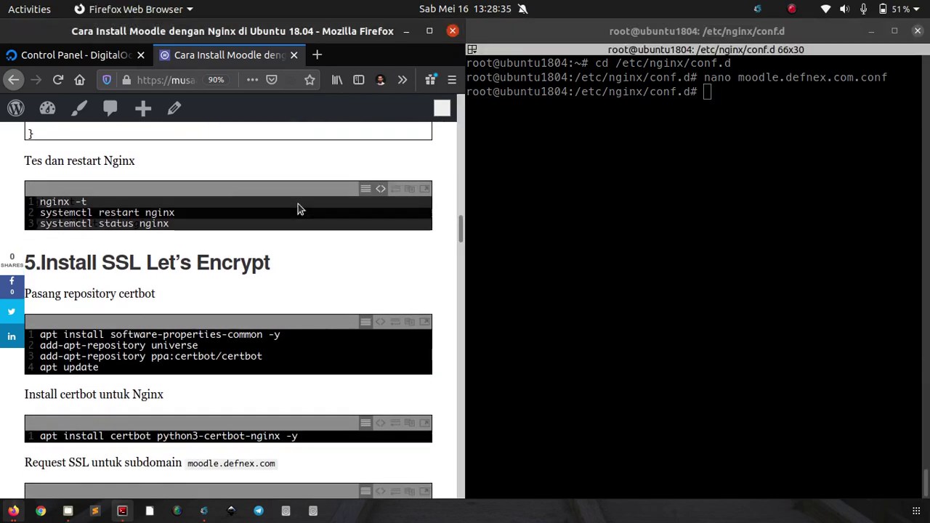
{"action": "triple_click", "coordinate": [232, 196]}
{"action": "right_click", "coordinate": [233, 196]}
{"action": "left_click", "coordinate": [264, 241]}
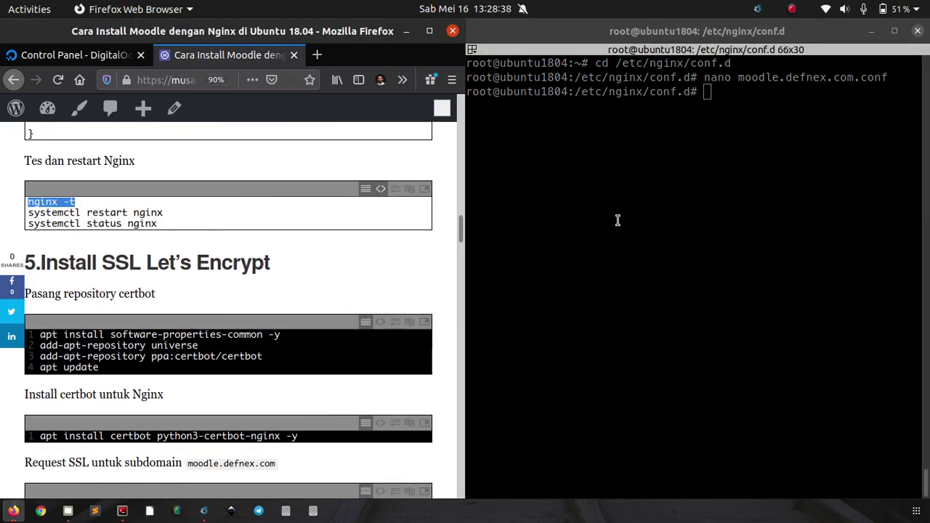
{"action": "right_click", "coordinate": [637, 207]}
{"action": "left_click", "coordinate": [640, 211]}
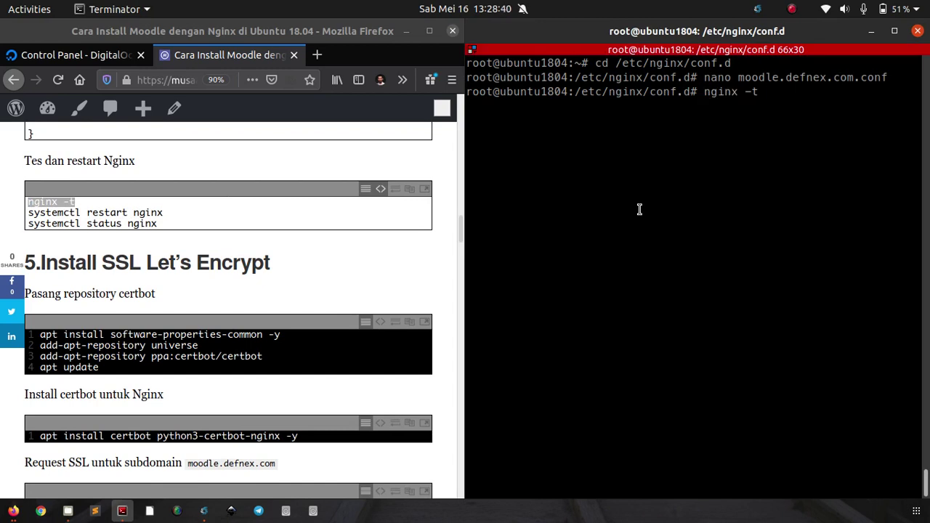
{"action": "key", "text": "Return"}
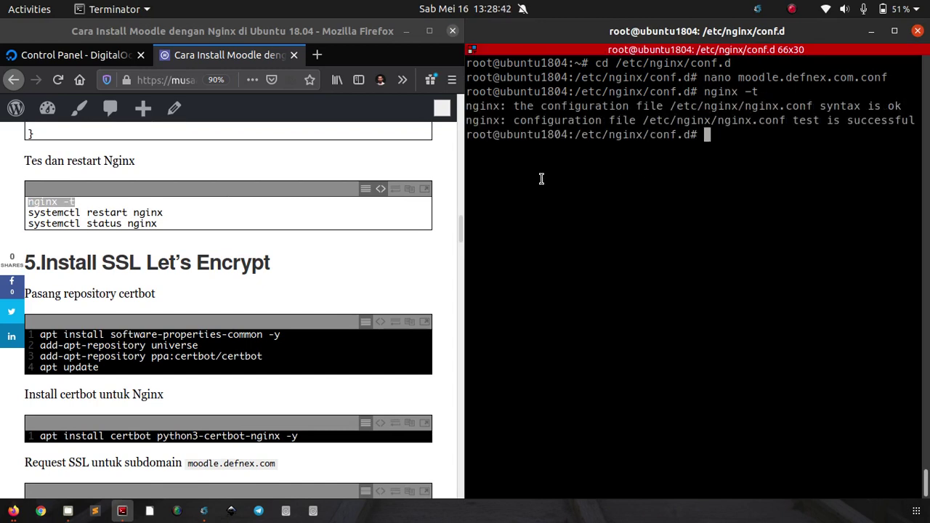
Step: Restart Nginx, confirm systemctl status shows active (running), then clear the terminal
{"action": "triple_click", "coordinate": [120, 213]}
{"action": "left_click", "coordinate": [127, 224], "text": "shift"}
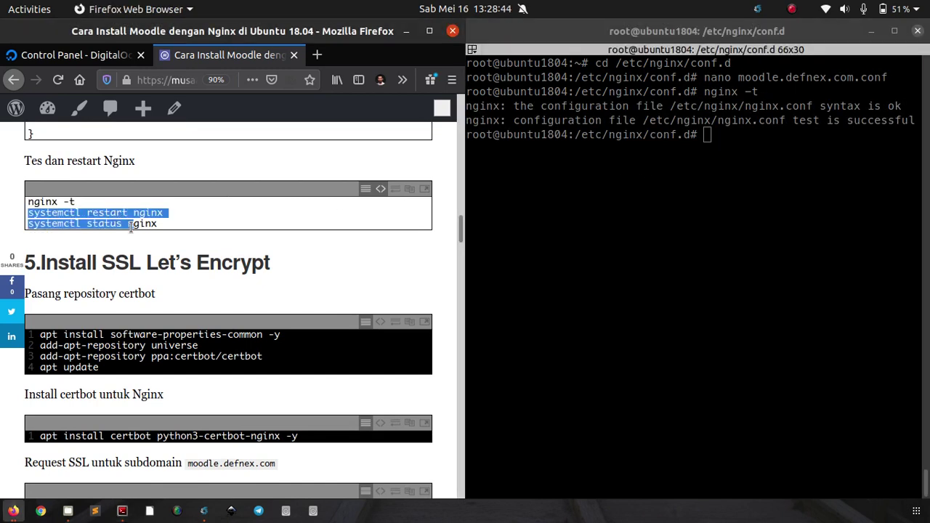
{"action": "double_click", "coordinate": [129, 223]}
{"action": "triple_click", "coordinate": [126, 214]}
{"action": "key", "text": "ctrl+a"}
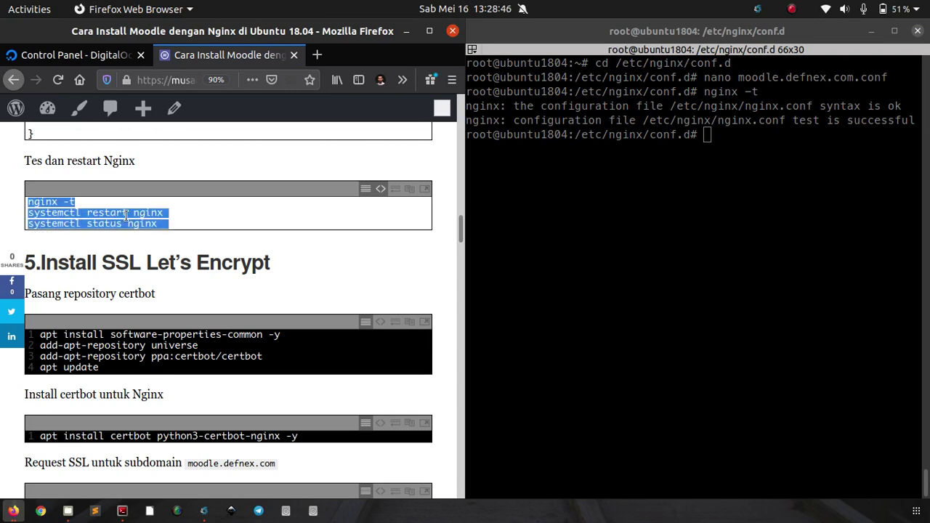
{"action": "right_click", "coordinate": [125, 212]}
{"action": "left_click", "coordinate": [145, 259]}
{"action": "left_click", "coordinate": [722, 221]}
{"action": "right_click", "coordinate": [723, 221]}
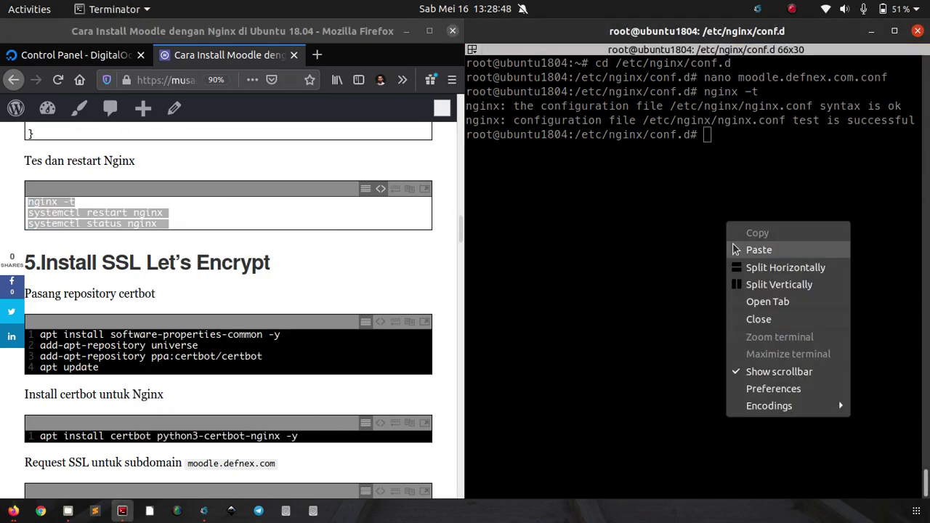
{"action": "left_click", "coordinate": [731, 244]}
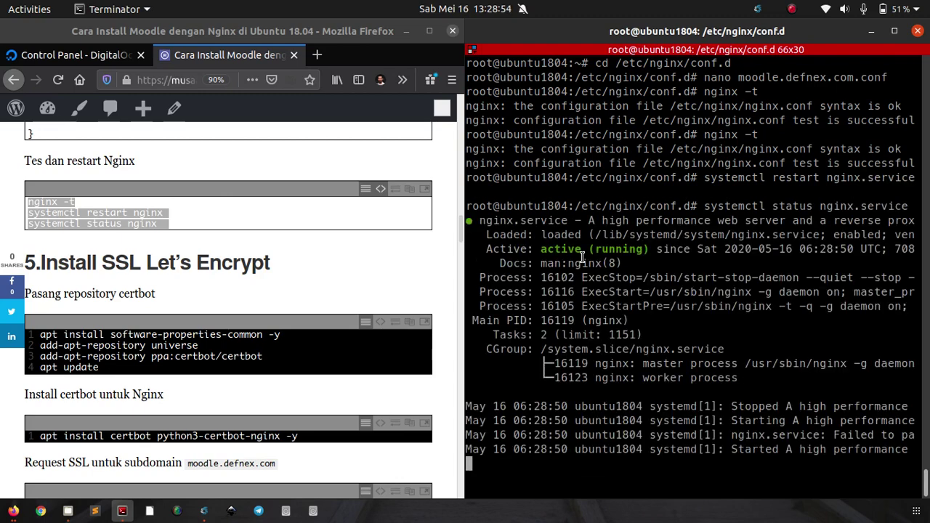
{"action": "key", "text": "q"}
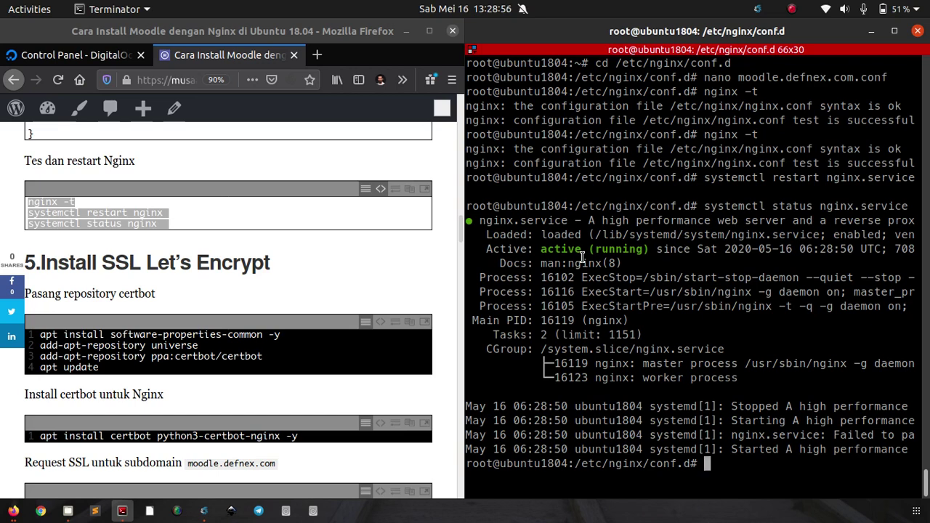
{"action": "key", "text": "ctrl+l"}
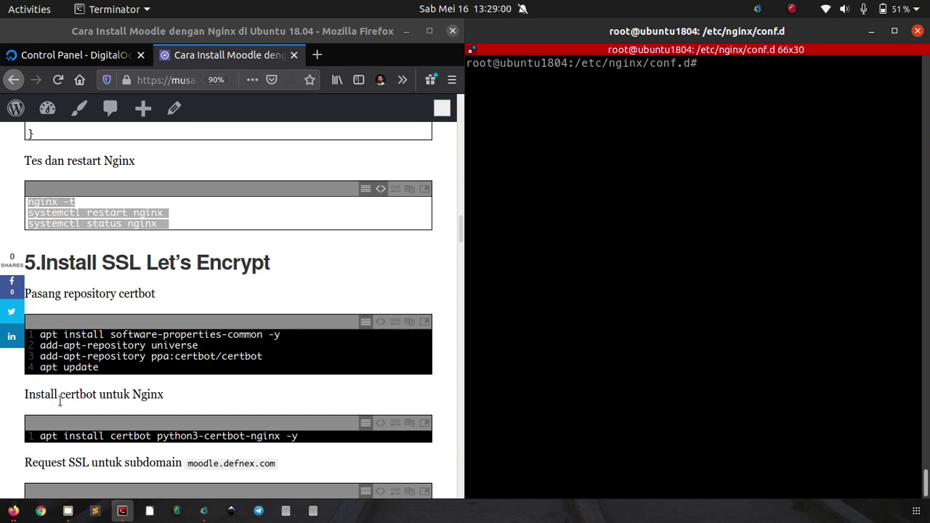
Step: Load moodle.defnex.com in a new Chrome incognito window, dismiss the translate offer, and return to Terminator
{"action": "right_click", "coordinate": [41, 510]}
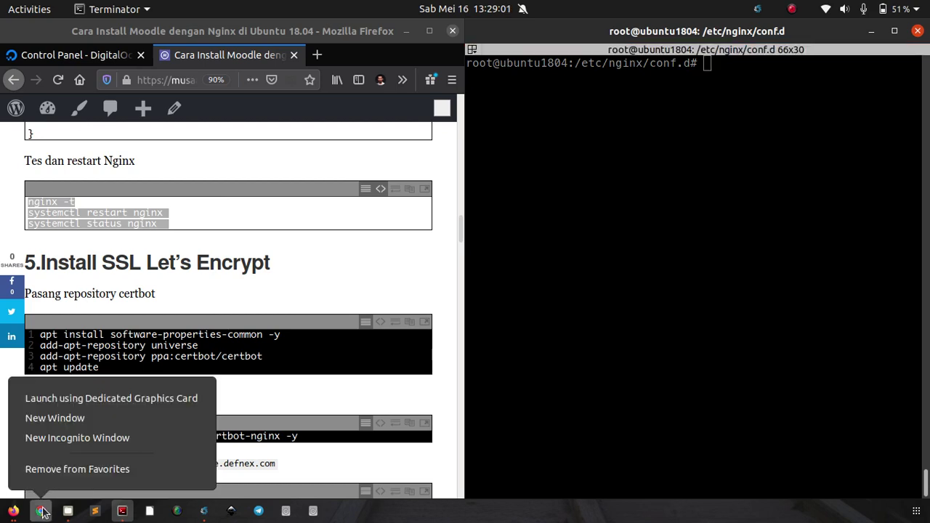
{"action": "left_click", "coordinate": [58, 438]}
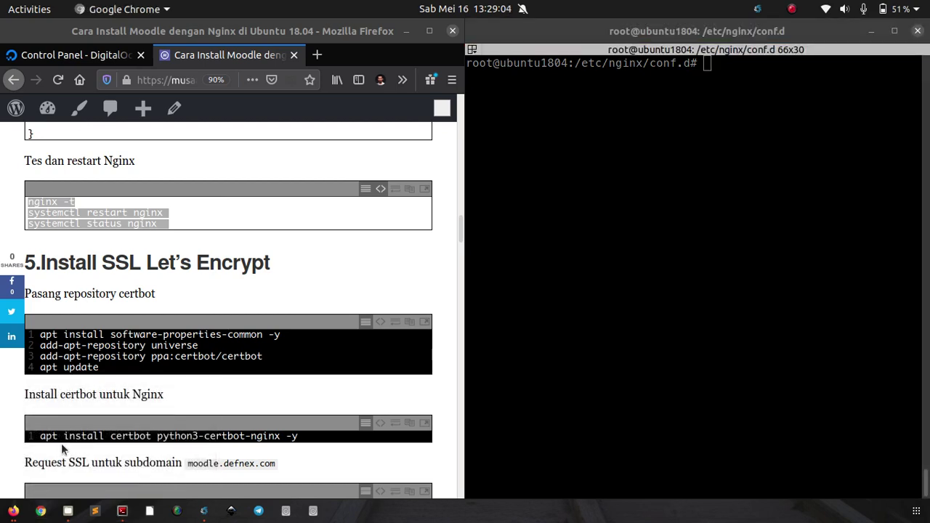
{"action": "type", "text": "m"}
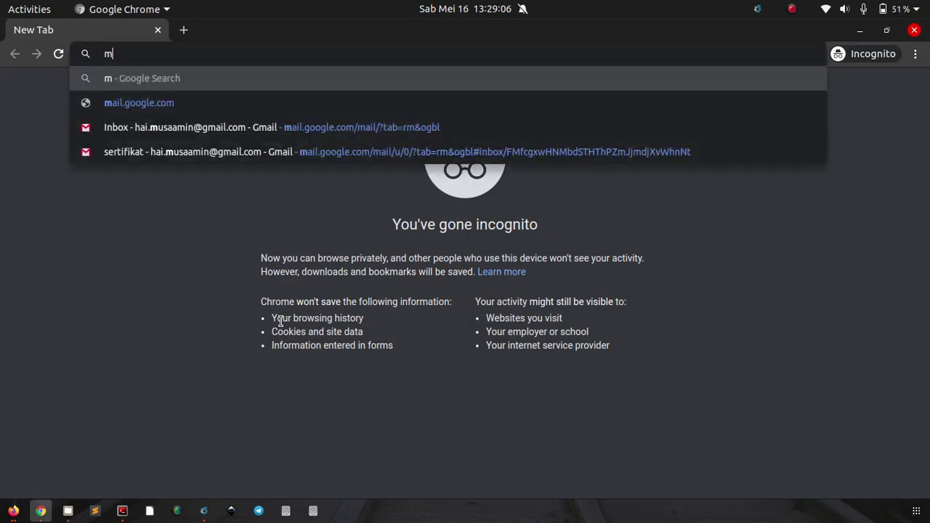
{"action": "type", "text": "oodle.defnex.com"}
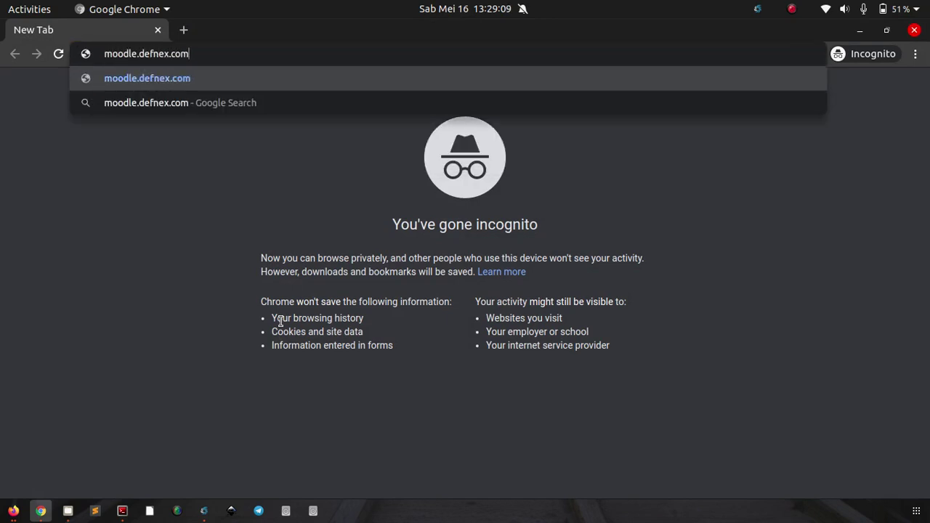
{"action": "key", "text": "Return"}
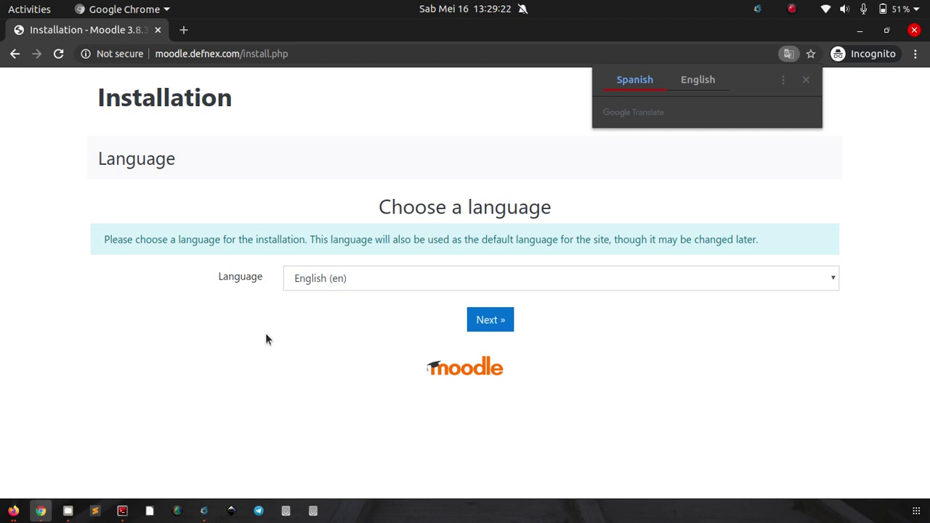
{"action": "left_click", "coordinate": [265, 340]}
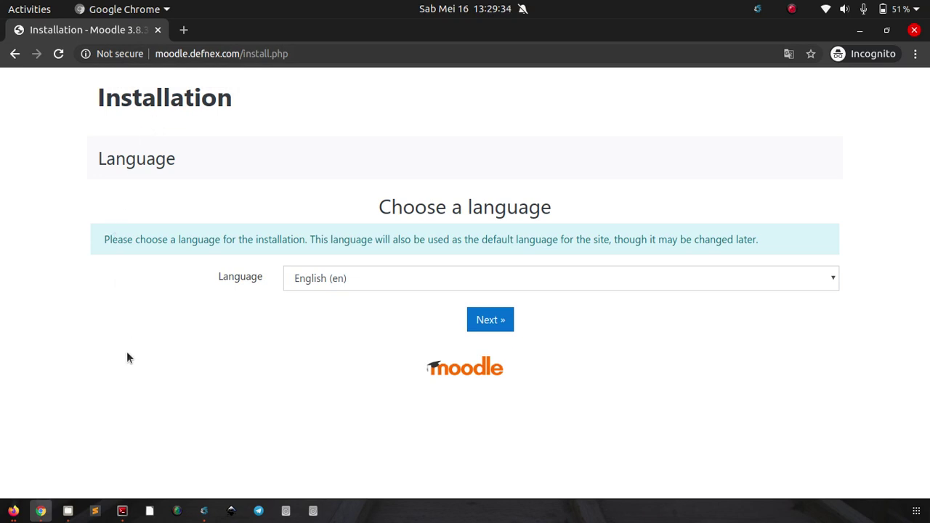
{"action": "left_click", "coordinate": [122, 512]}
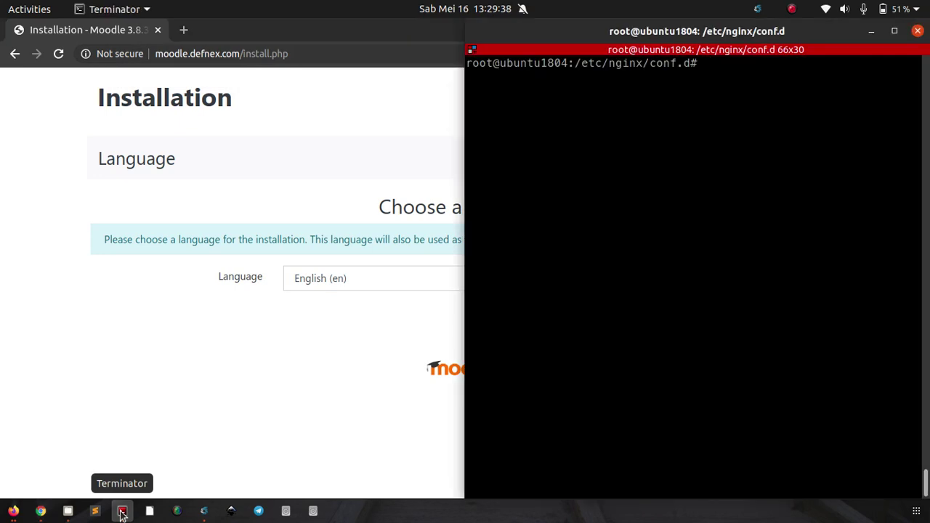
Step: Return to the home directory with cd and run apt install software-properties-common -y
{"action": "left_click", "coordinate": [15, 513]}
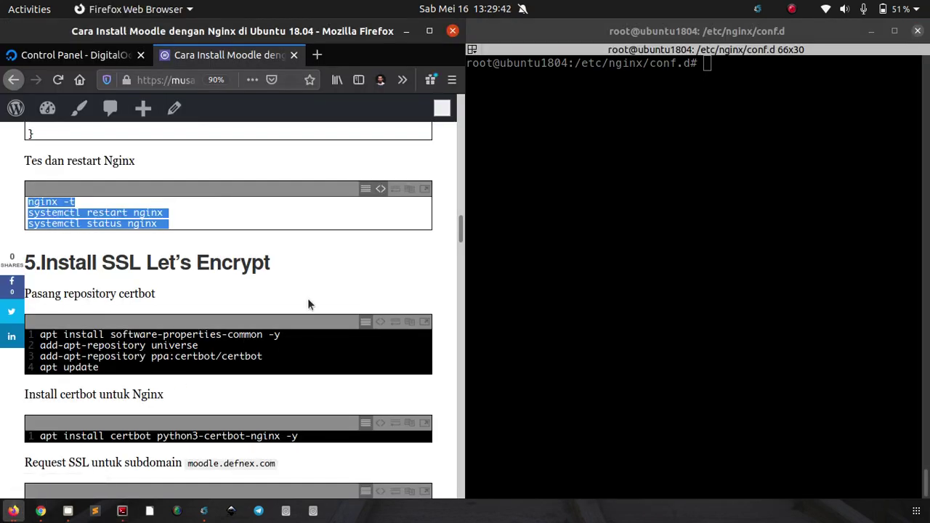
{"action": "left_click", "coordinate": [305, 276]}
{"action": "scroll", "coordinate": [324, 255], "scroll_direction": "down", "scroll_amount": 3}
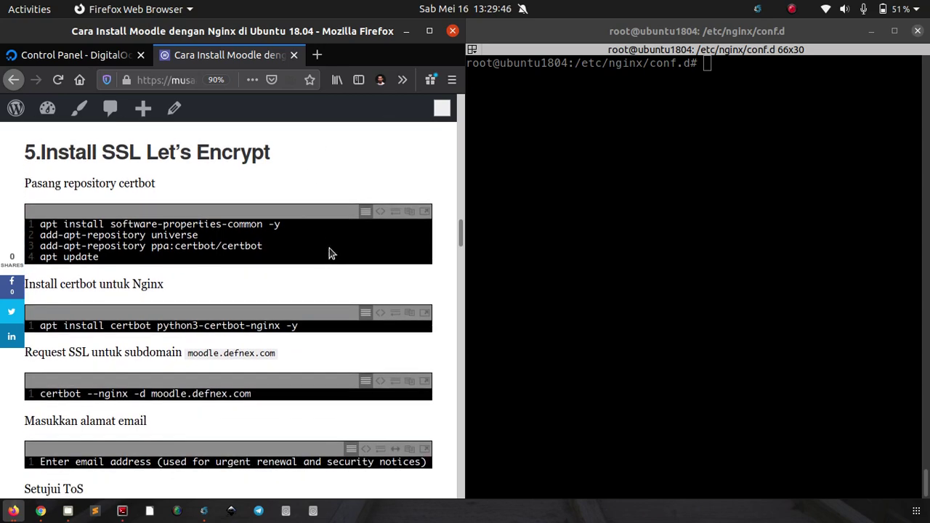
{"action": "left_click", "coordinate": [378, 215]}
{"action": "triple_click", "coordinate": [266, 226]}
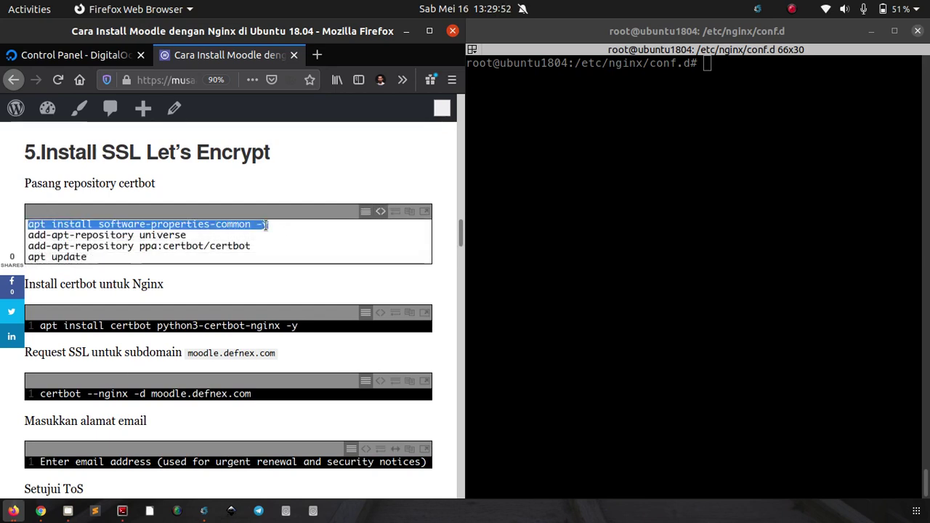
{"action": "key", "text": "ctrl+a"}
{"action": "triple_click", "coordinate": [266, 225]}
{"action": "right_click", "coordinate": [266, 225]}
{"action": "left_click", "coordinate": [287, 269]}
{"action": "right_click", "coordinate": [577, 191]}
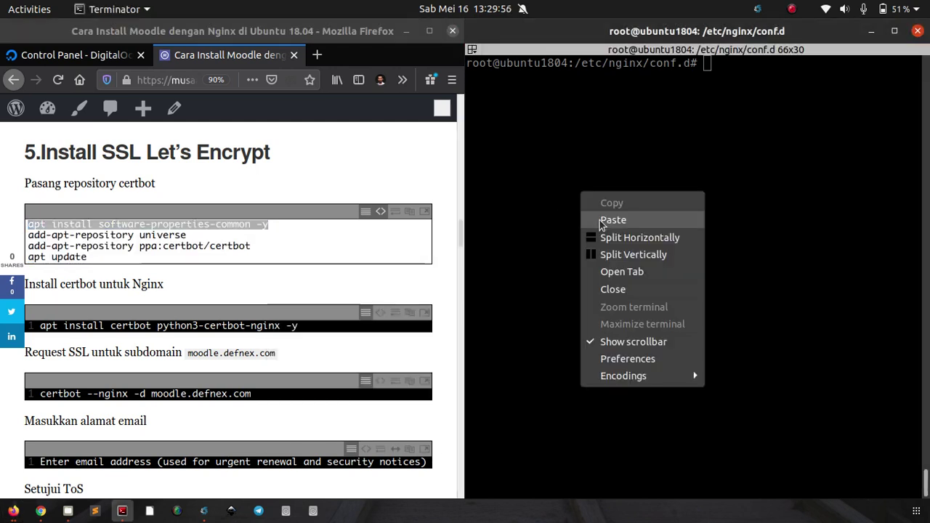
{"action": "key", "text": "Escape"}
{"action": "type", "text": "cd"}
{"action": "key", "text": "Return"}
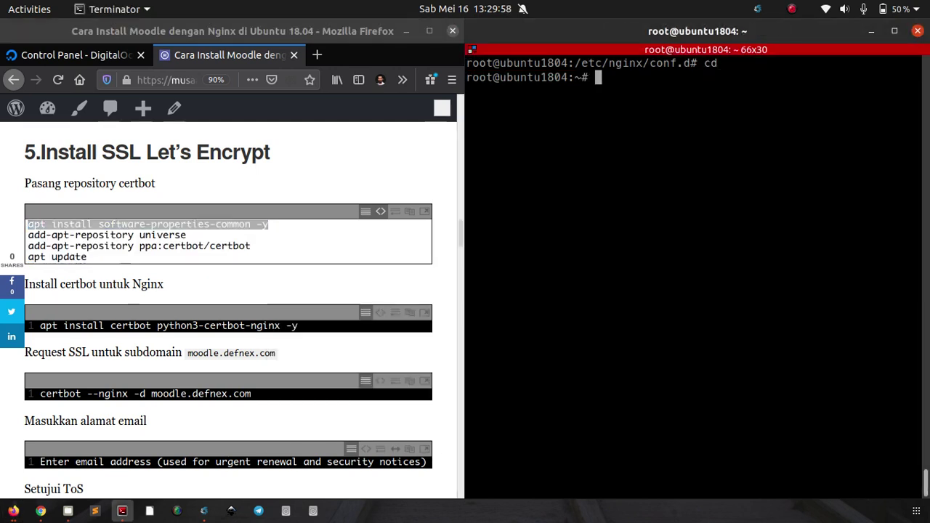
{"action": "right_click", "coordinate": [662, 164]}
{"action": "left_click", "coordinate": [688, 194]}
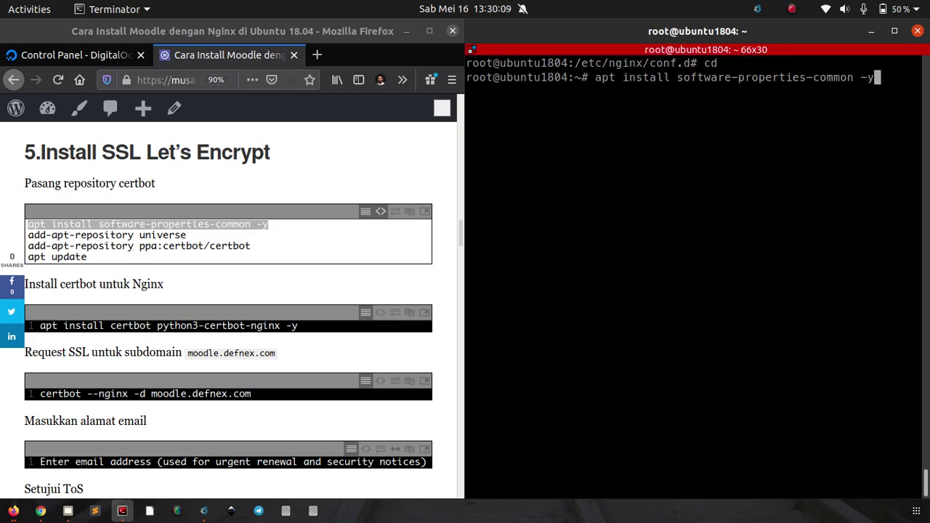
{"action": "key", "text": "Return"}
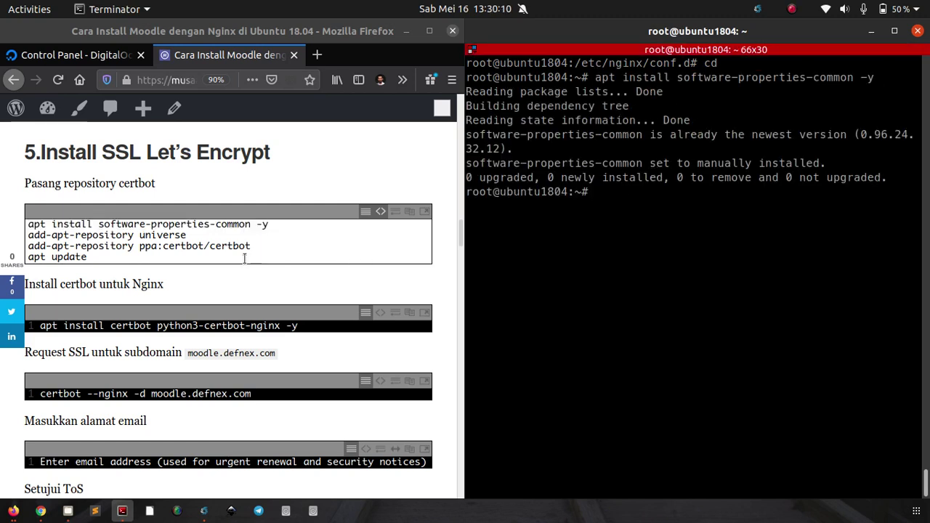
Step: Enable the universe repository with add-apt-repository universe
{"action": "left_click", "coordinate": [155, 240]}
{"action": "triple_click", "coordinate": [155, 236]}
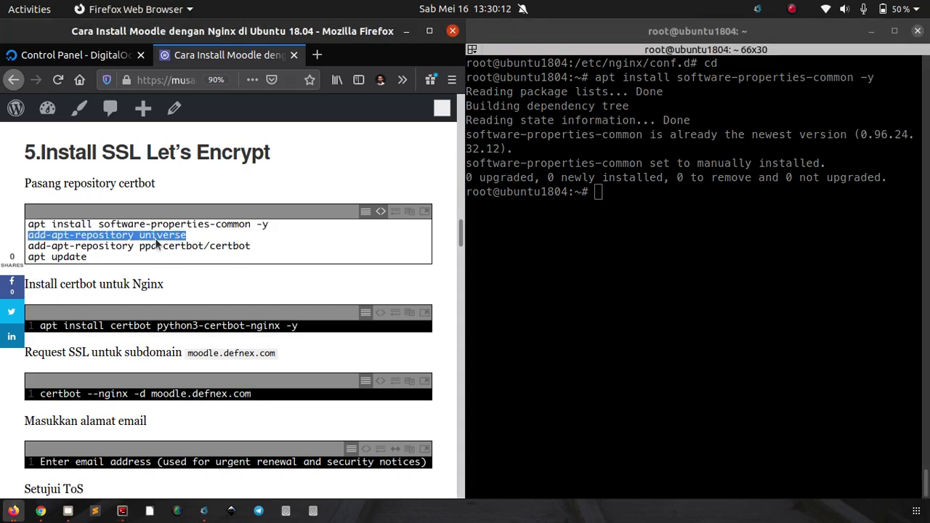
{"action": "right_click", "coordinate": [155, 239]}
{"action": "left_click", "coordinate": [179, 285]}
{"action": "right_click", "coordinate": [577, 229]}
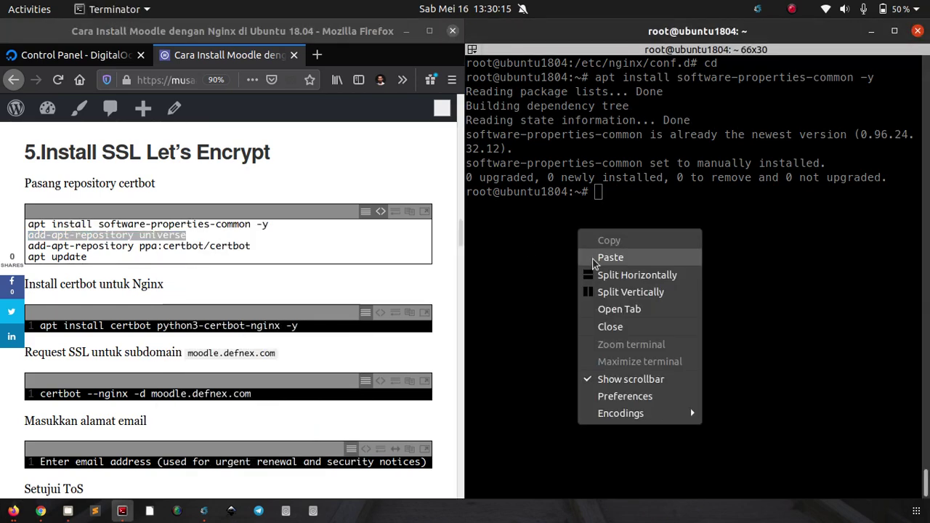
{"action": "left_click", "coordinate": [594, 257]}
{"action": "key", "text": "Return"}
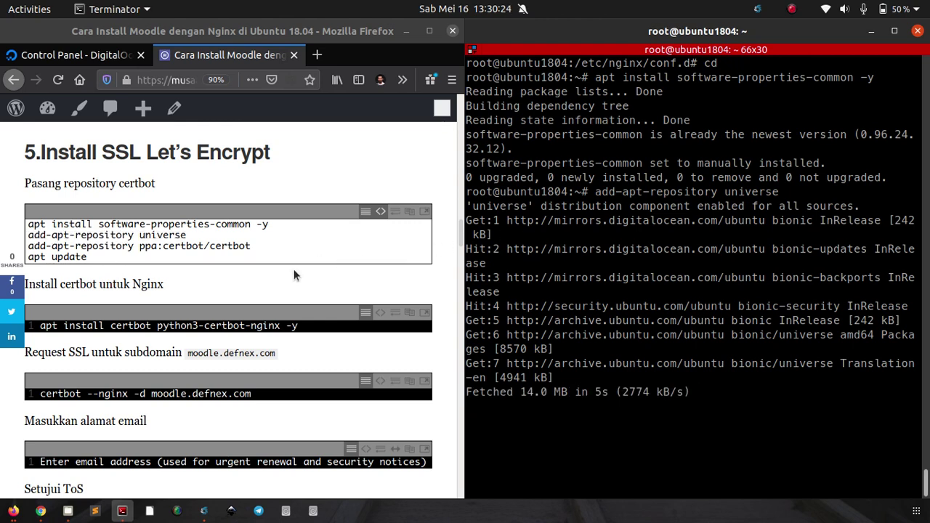
Step: Add the ppa:certbot/certbot repository and confirm adding it
{"action": "left_click", "coordinate": [226, 247]}
{"action": "double_click", "coordinate": [226, 247]}
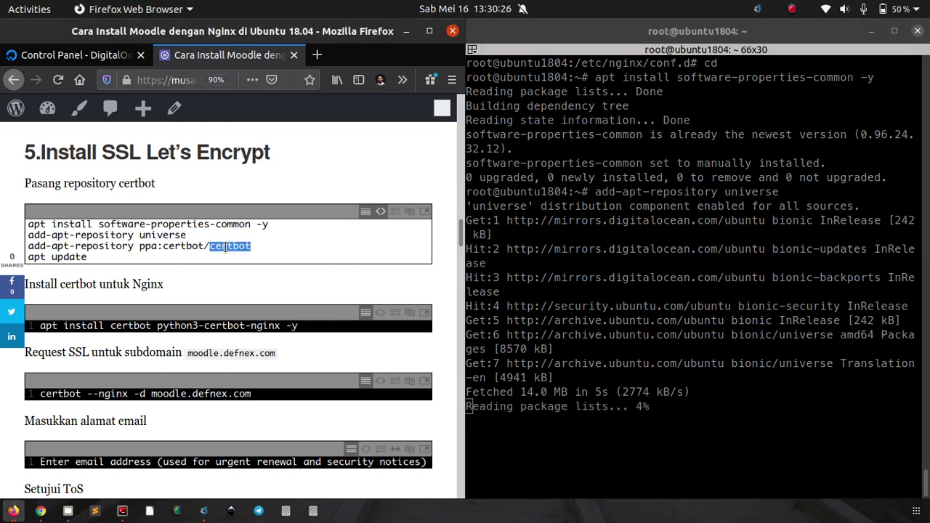
{"action": "triple_click", "coordinate": [226, 247]}
{"action": "right_click", "coordinate": [226, 247]}
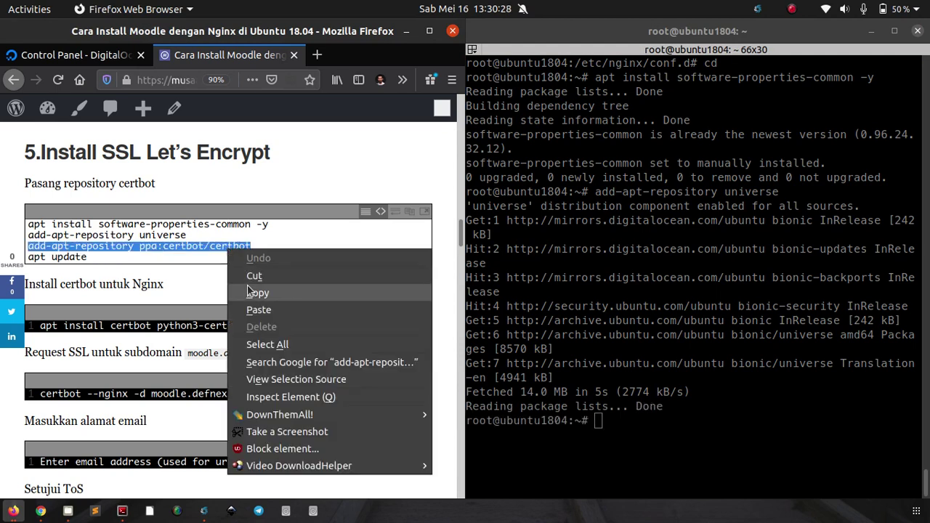
{"action": "left_click", "coordinate": [248, 291]}
{"action": "left_click", "coordinate": [670, 238]}
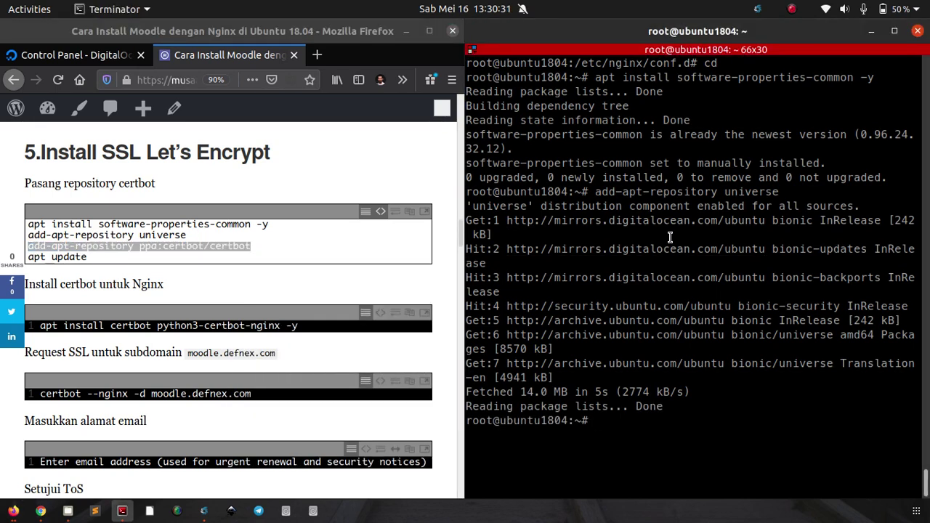
{"action": "right_click", "coordinate": [670, 237]}
{"action": "left_click", "coordinate": [705, 266]}
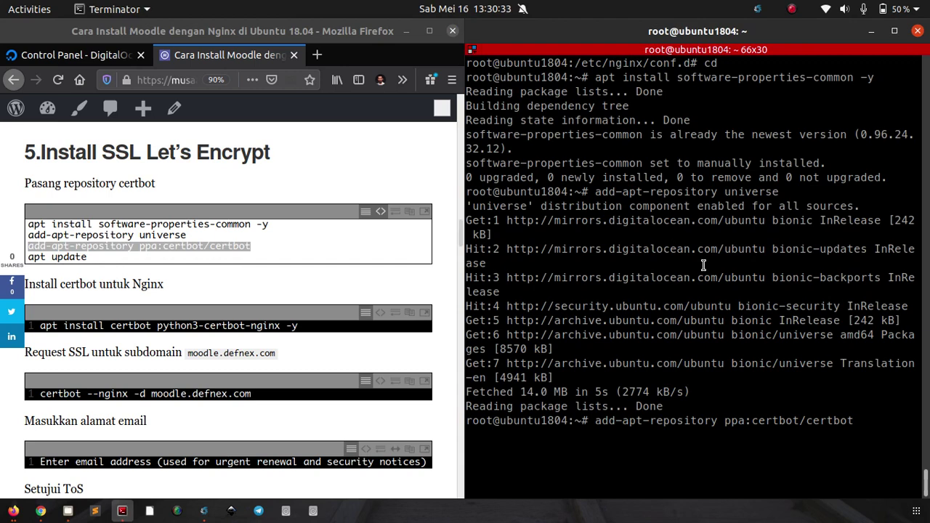
{"action": "key", "text": "Return"}
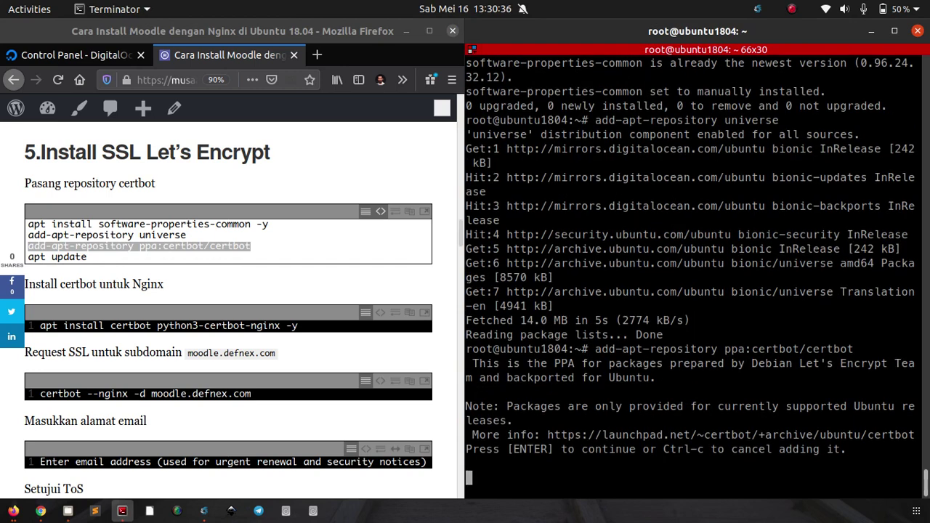
{"action": "key", "text": "Return"}
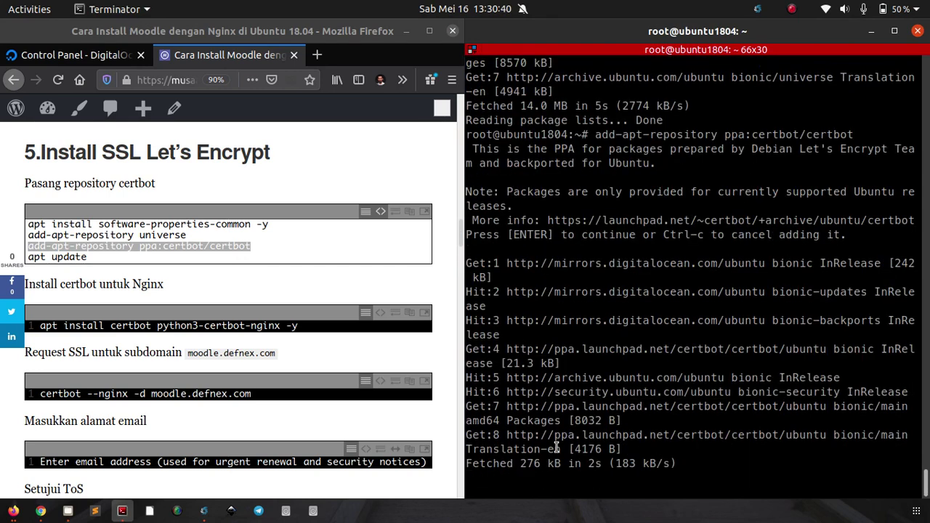
Step: Run apt install certbot python3-certbot-nginx -y on a cleared terminal
{"action": "left_click", "coordinate": [128, 222]}
{"action": "left_click", "coordinate": [69, 259]}
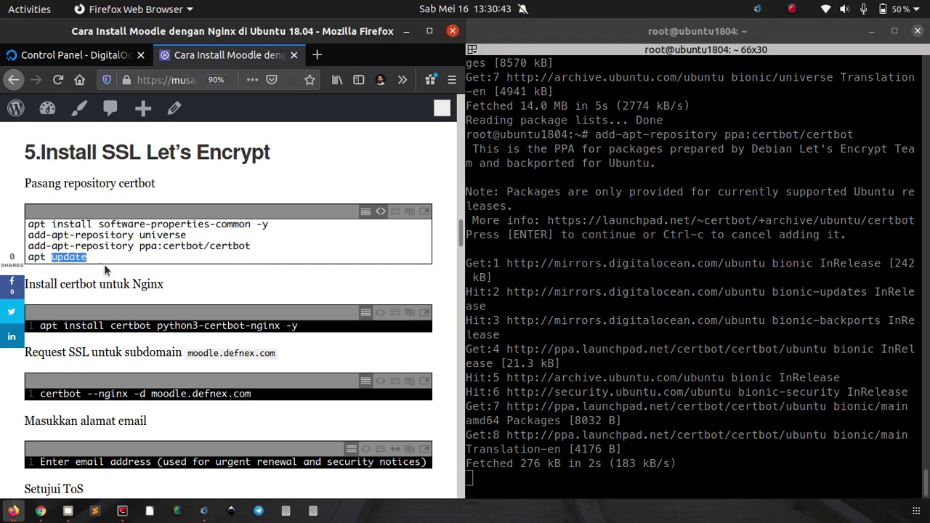
{"action": "scroll", "coordinate": [196, 247], "scroll_direction": "down", "scroll_amount": 2}
{"action": "scroll", "coordinate": [197, 247], "scroll_direction": "down", "scroll_amount": 2}
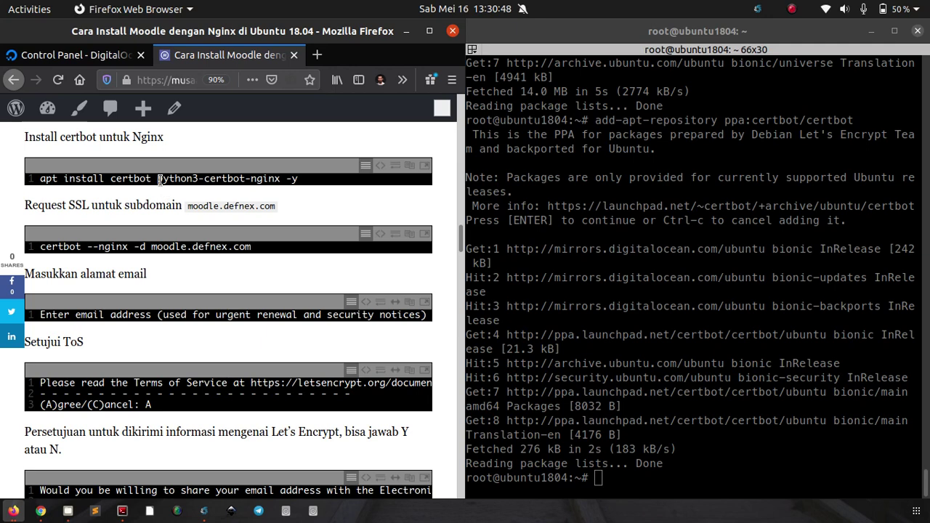
{"action": "left_click", "coordinate": [380, 165]}
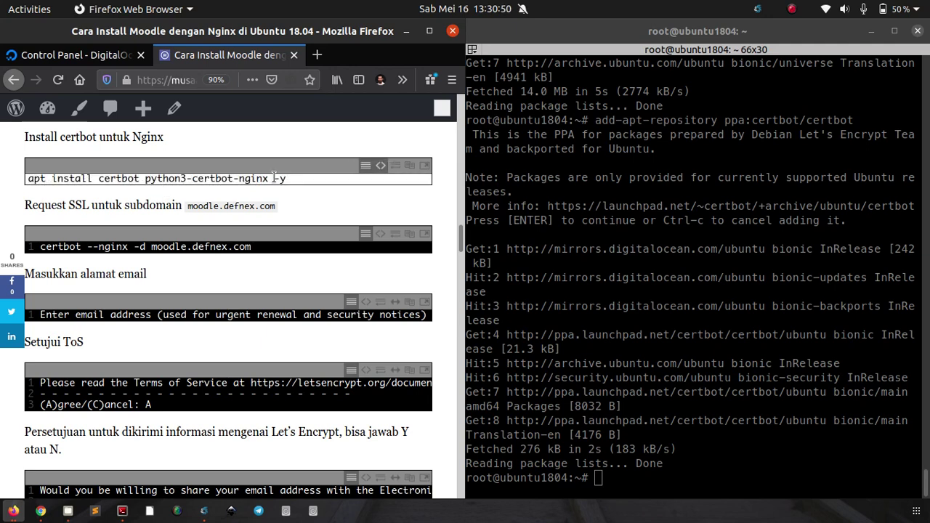
{"action": "triple_click", "coordinate": [274, 178]}
{"action": "right_click", "coordinate": [274, 178]}
{"action": "left_click", "coordinate": [312, 223]}
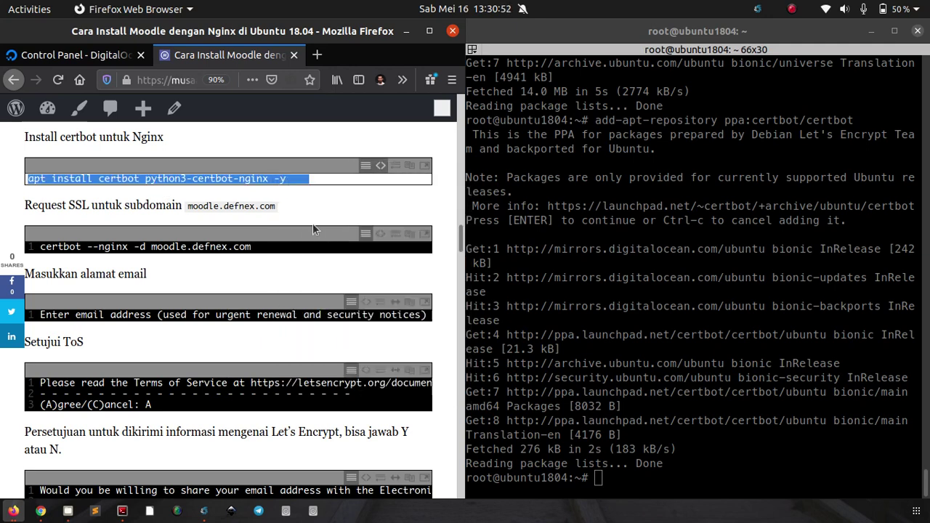
{"action": "left_click", "coordinate": [700, 265]}
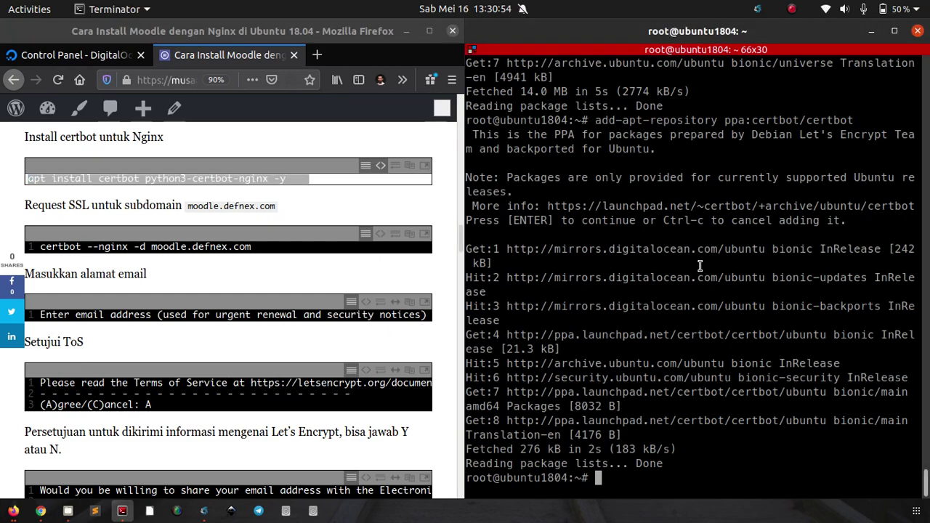
{"action": "key", "text": "ctrl+l"}
{"action": "right_click", "coordinate": [693, 262]}
{"action": "left_click", "coordinate": [770, 288]}
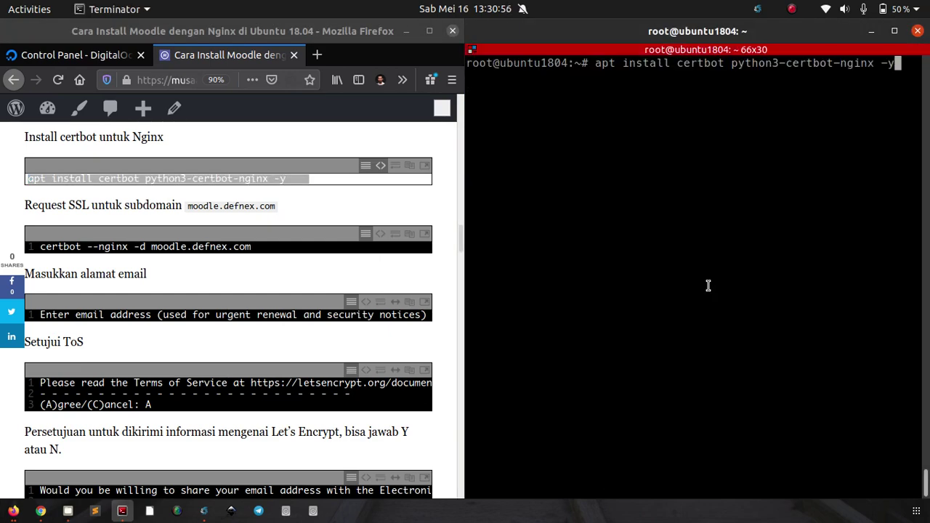
{"action": "key", "text": "Return"}
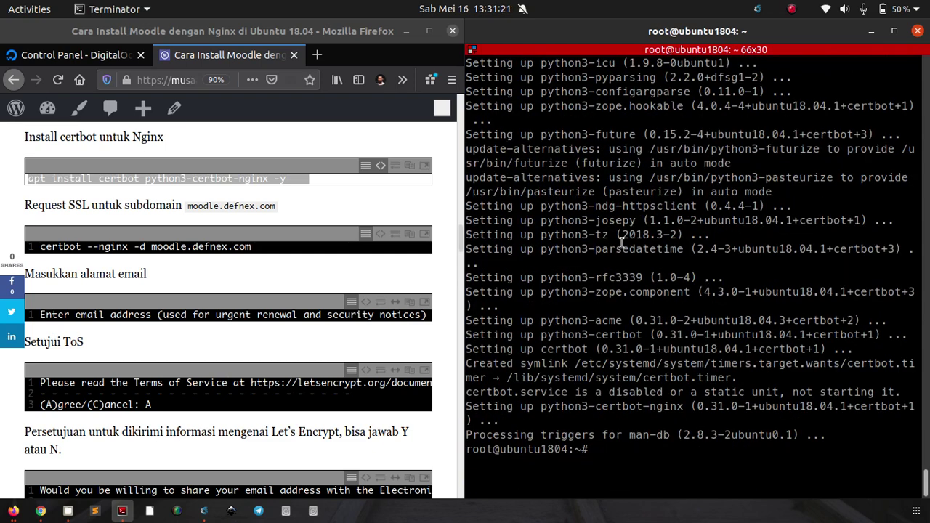
Step: Run certbot --nginx -d moodle.defnex.com, copied from the tutorial, to request a certificate
{"action": "left_click", "coordinate": [361, 215]}
{"action": "scroll", "coordinate": [356, 211], "scroll_direction": "down", "scroll_amount": 1}
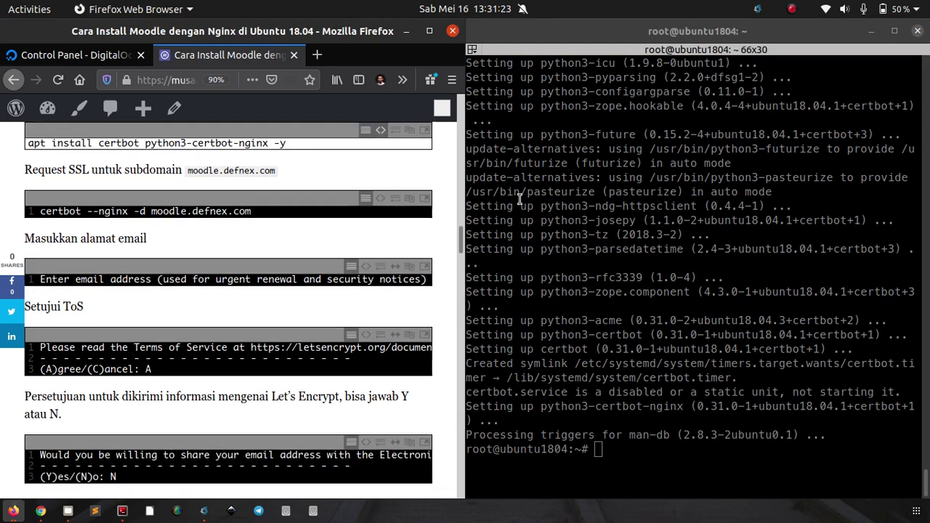
{"action": "scroll", "coordinate": [335, 202], "scroll_direction": "down", "scroll_amount": 1}
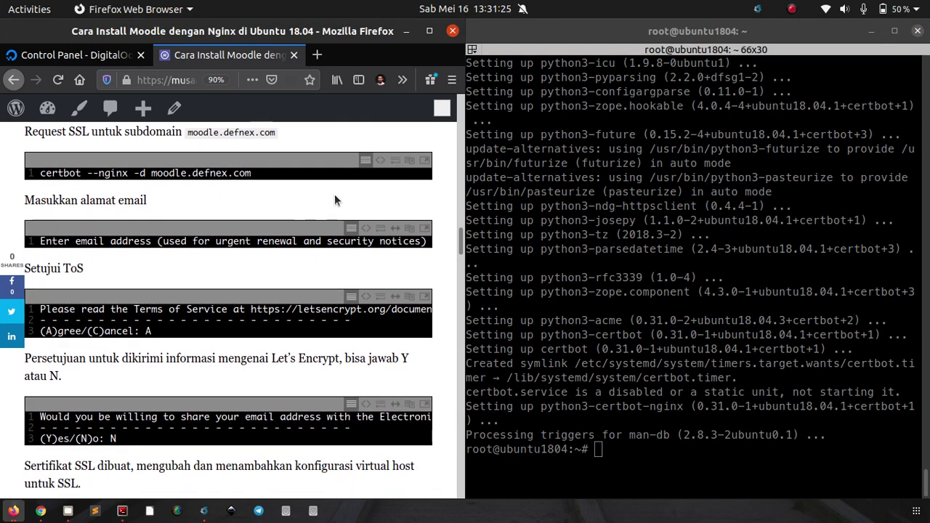
{"action": "left_click", "coordinate": [379, 159]}
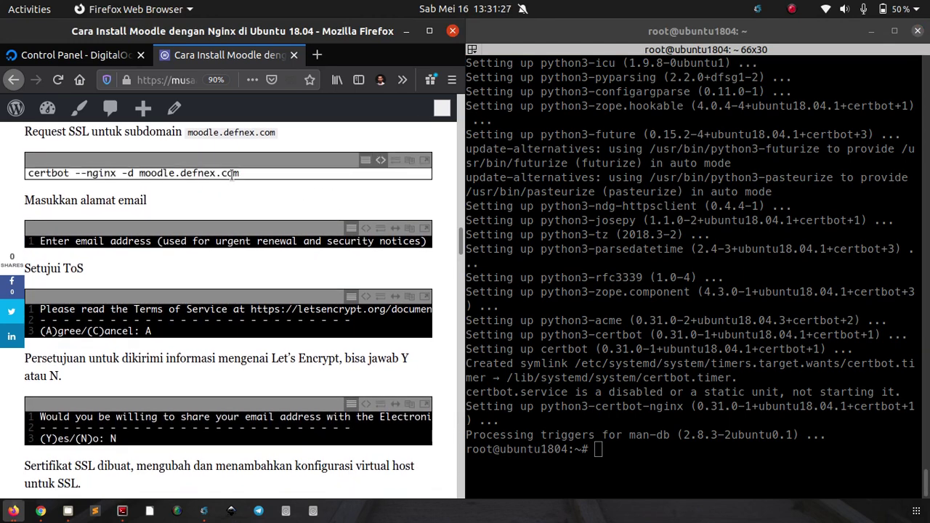
{"action": "triple_click", "coordinate": [231, 176]}
{"action": "right_click", "coordinate": [231, 175]}
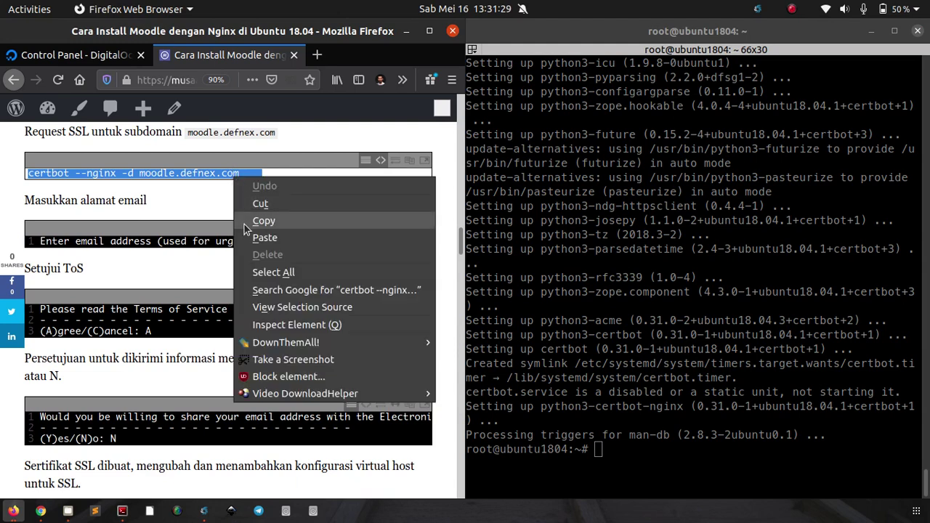
{"action": "left_click", "coordinate": [247, 222]}
{"action": "left_click", "coordinate": [604, 169]}
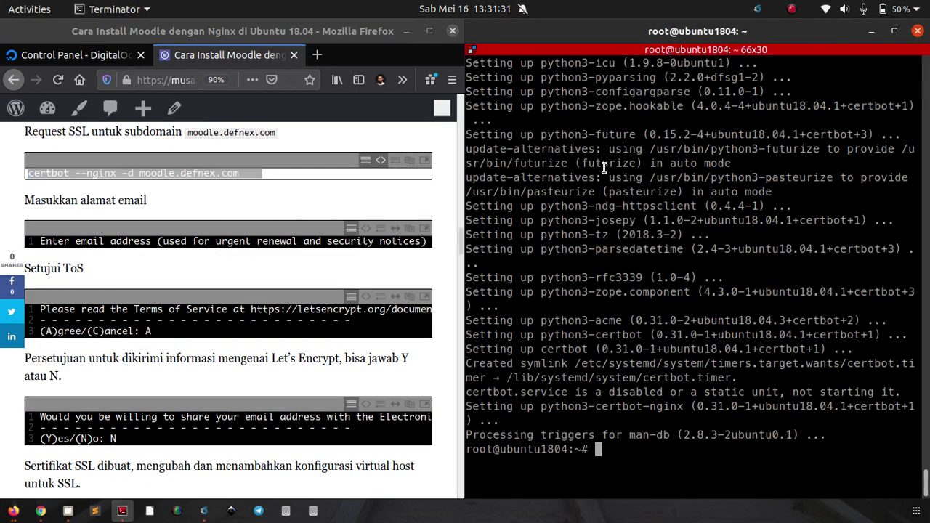
{"action": "key", "text": "ctrl+l"}
{"action": "right_click", "coordinate": [566, 183]}
{"action": "left_click", "coordinate": [582, 211]}
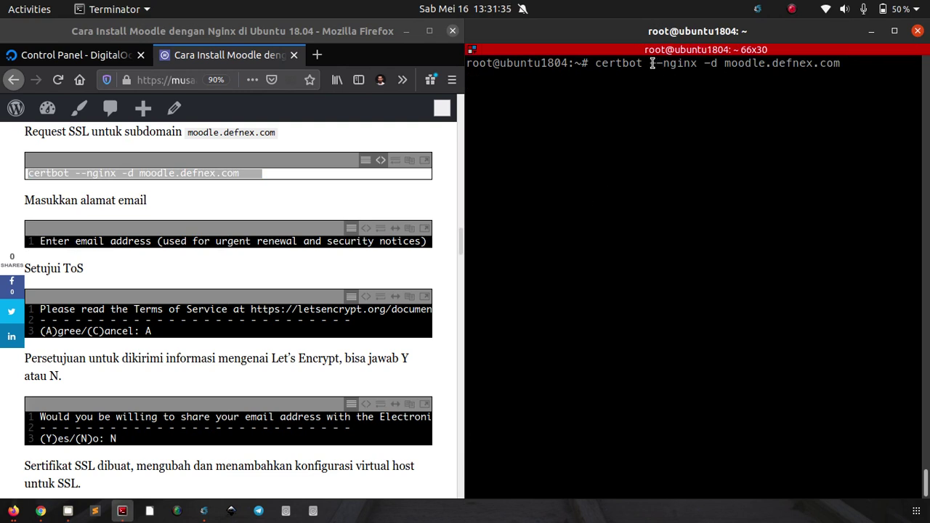
{"action": "left_click_drag", "start_coordinate": [651, 64], "coordinate": [690, 66]}
{"action": "left_click", "coordinate": [684, 96]}
{"action": "key", "text": "Return"}
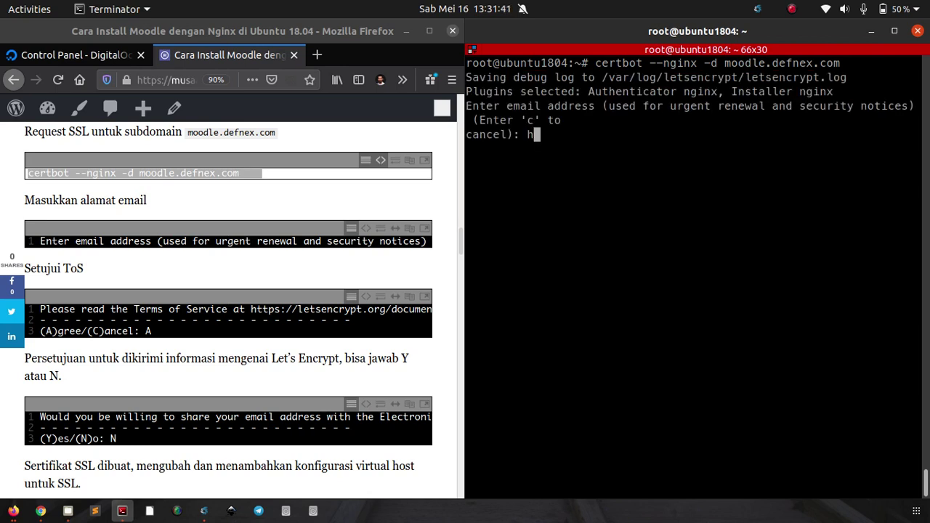
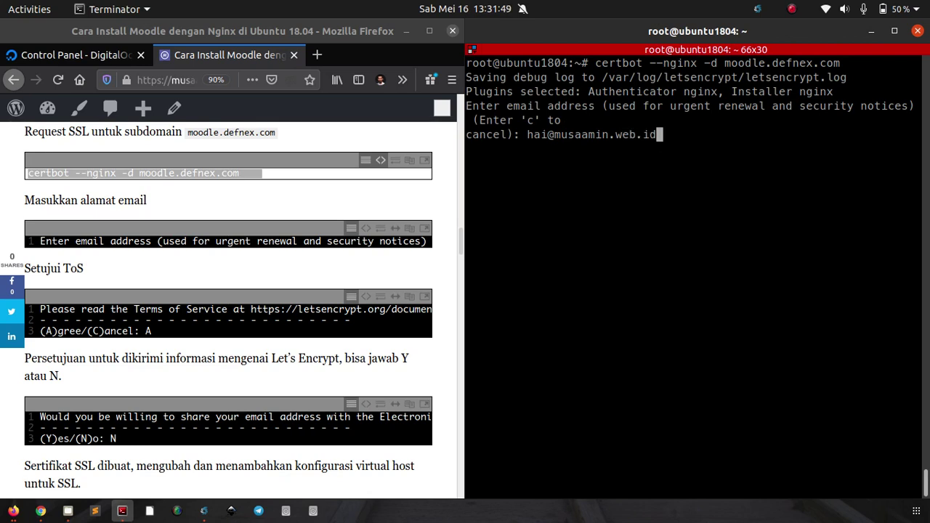
Step: Enter a contact email, answer A, N and 2 for HTTPS redirect, then clear the terminal
{"action": "key", "text": "Return"}
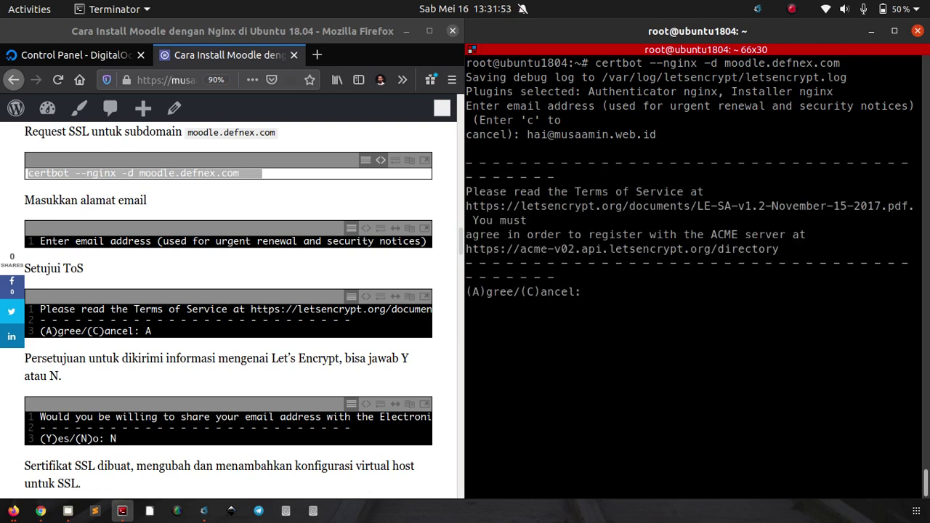
{"action": "type", "text": "A"}
{"action": "key", "text": "Return"}
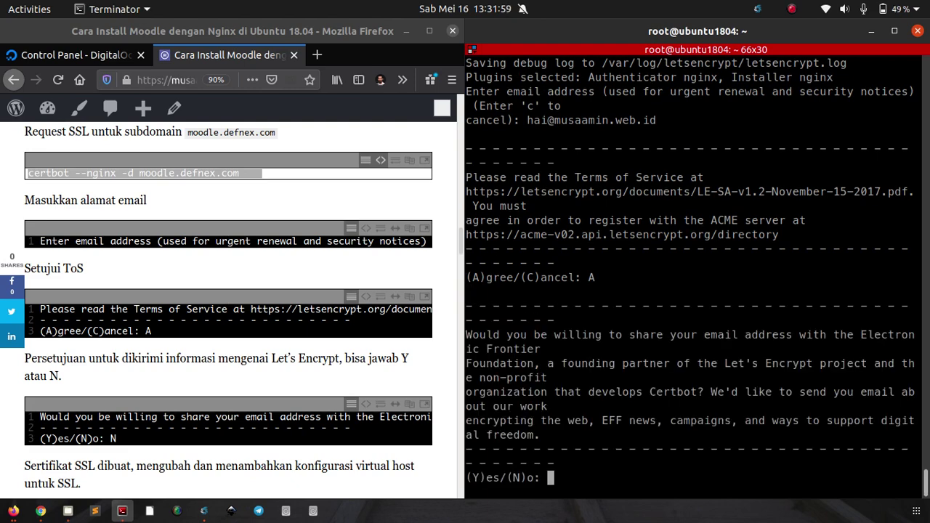
{"action": "type", "text": "N"}
{"action": "key", "text": "Return"}
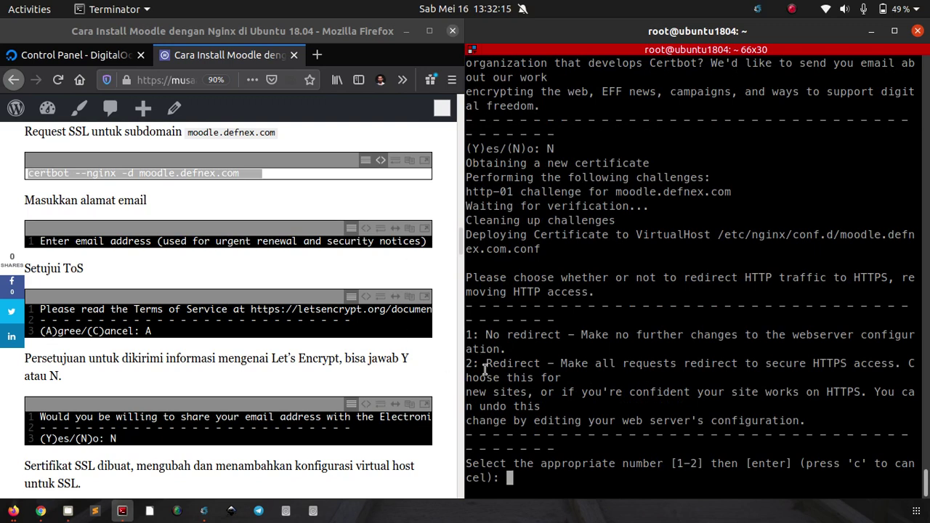
{"action": "type", "text": "2"}
{"action": "key", "text": "Return"}
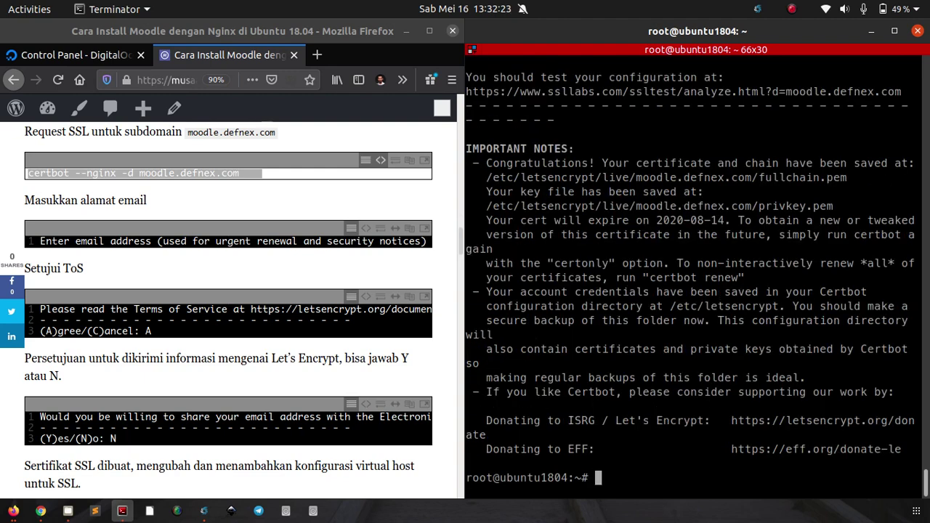
{"action": "key", "text": "ctrl+l"}
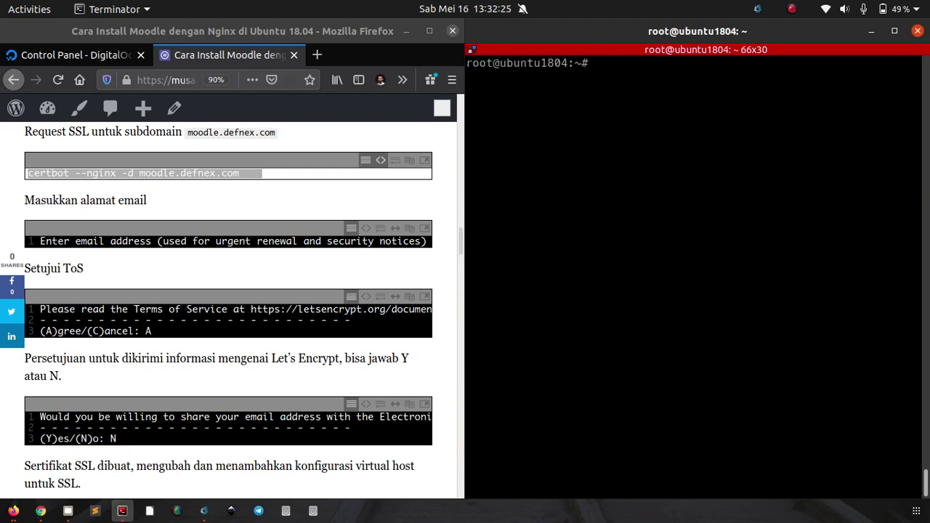
Step: Reload the Moodle install.php page in Chrome so it now loads over HTTPS
{"action": "left_click", "coordinate": [307, 210]}
{"action": "scroll", "coordinate": [304, 214], "scroll_direction": "down", "scroll_amount": 10}
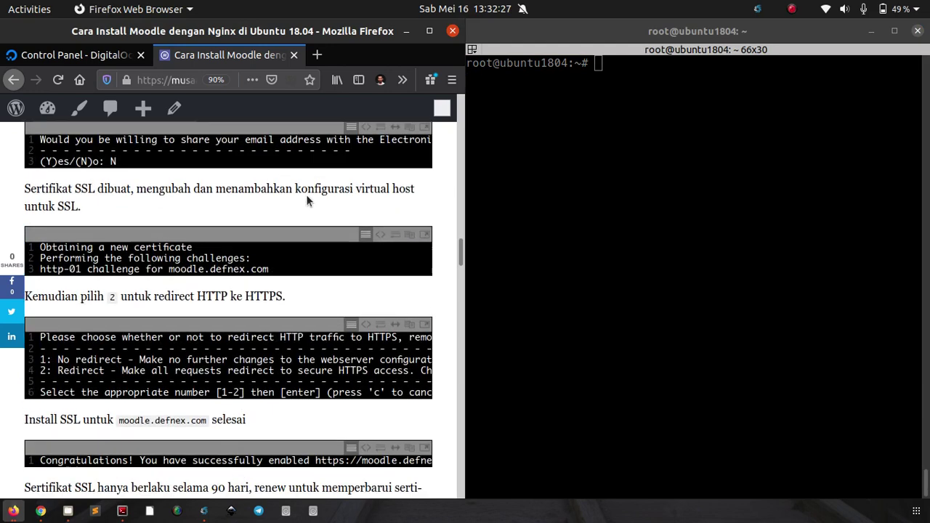
{"action": "scroll", "coordinate": [300, 221], "scroll_direction": "up", "scroll_amount": 3}
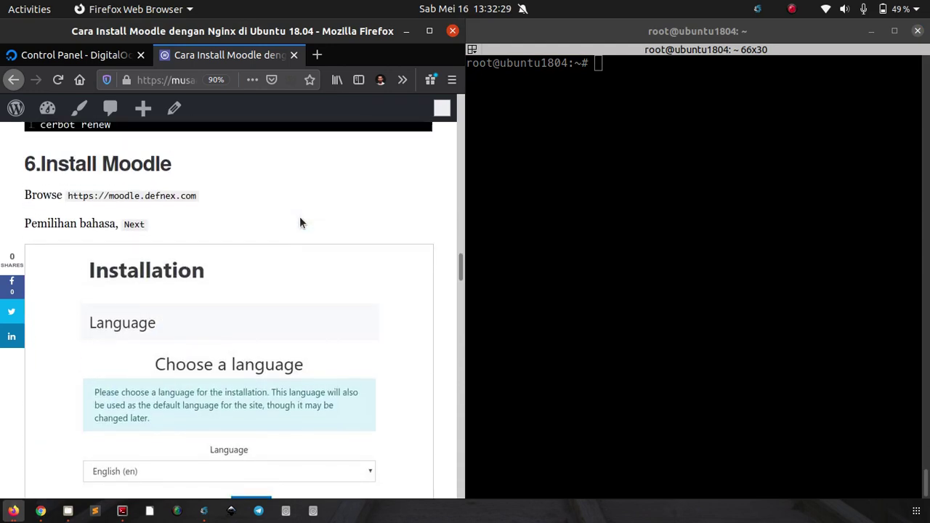
{"action": "left_click", "coordinate": [41, 510]}
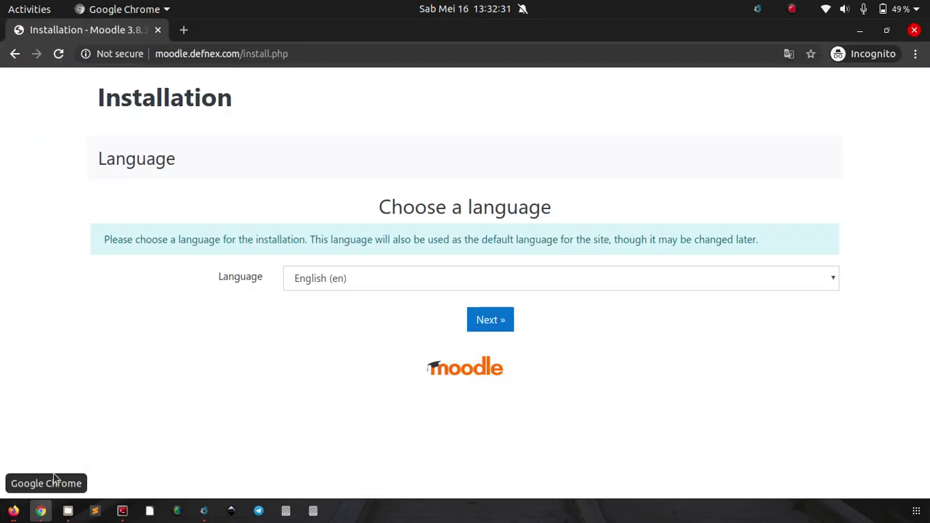
{"action": "left_click", "coordinate": [58, 54]}
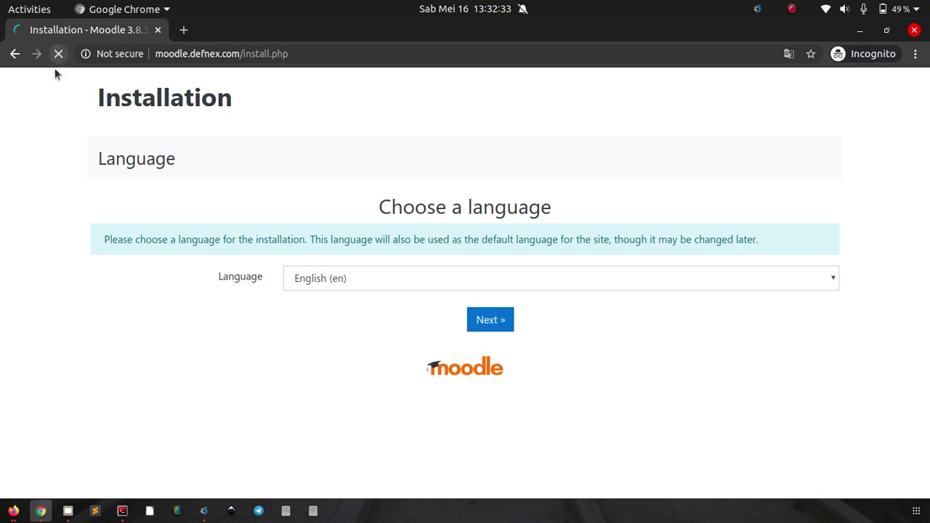
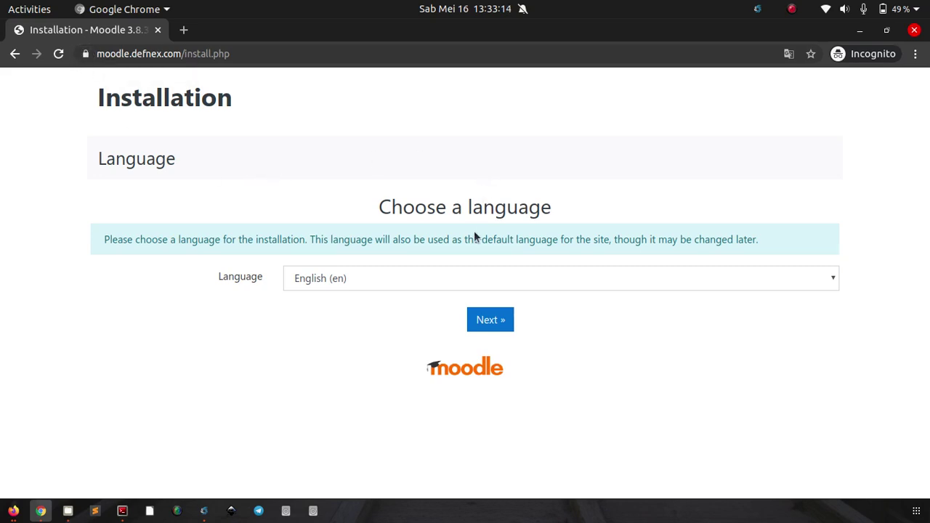
Step: Keep English (en) as the installation language and continue to path confirmation
{"action": "left_click", "coordinate": [494, 322]}
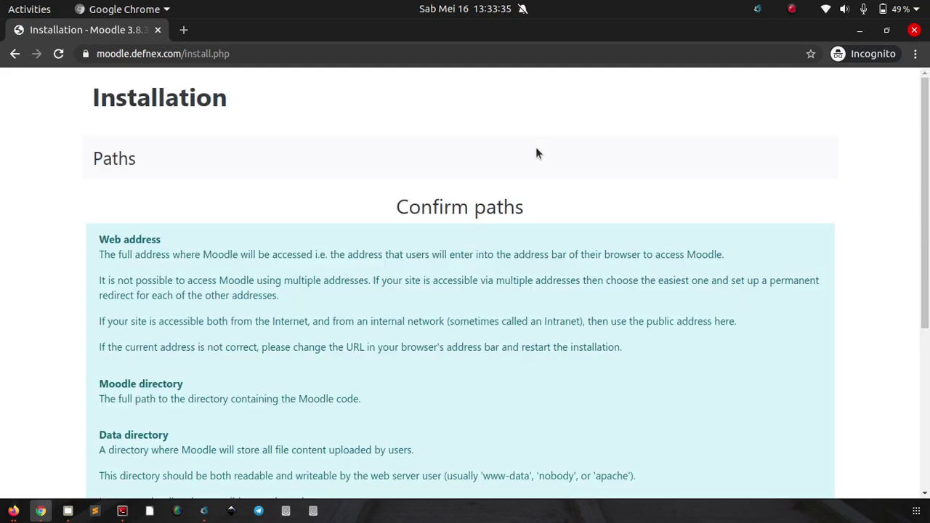
Step: Change the data directory from moodledata to /var/www/moodle/data and confirm the paths
{"action": "scroll", "coordinate": [536, 149], "scroll_direction": "down", "scroll_amount": 5}
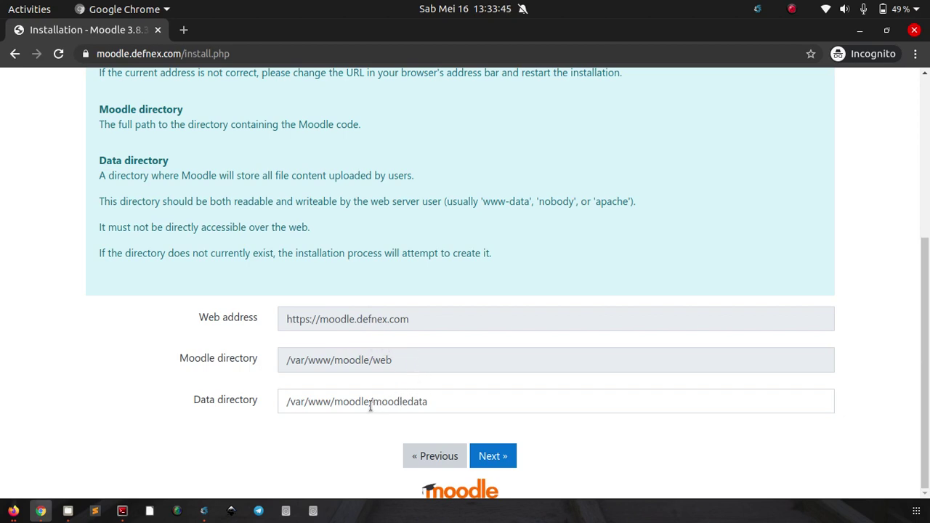
{"action": "left_click_drag", "start_coordinate": [373, 404], "coordinate": [442, 401]}
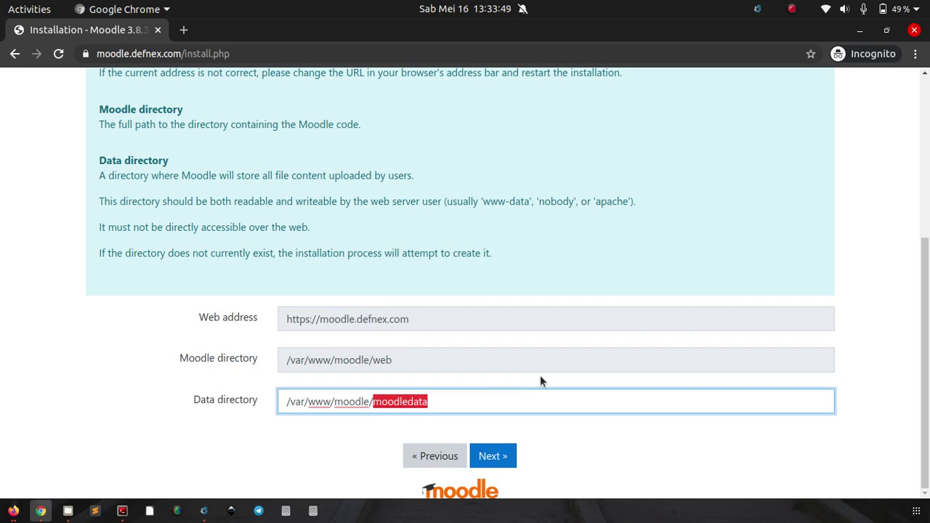
{"action": "type", "text": "data"}
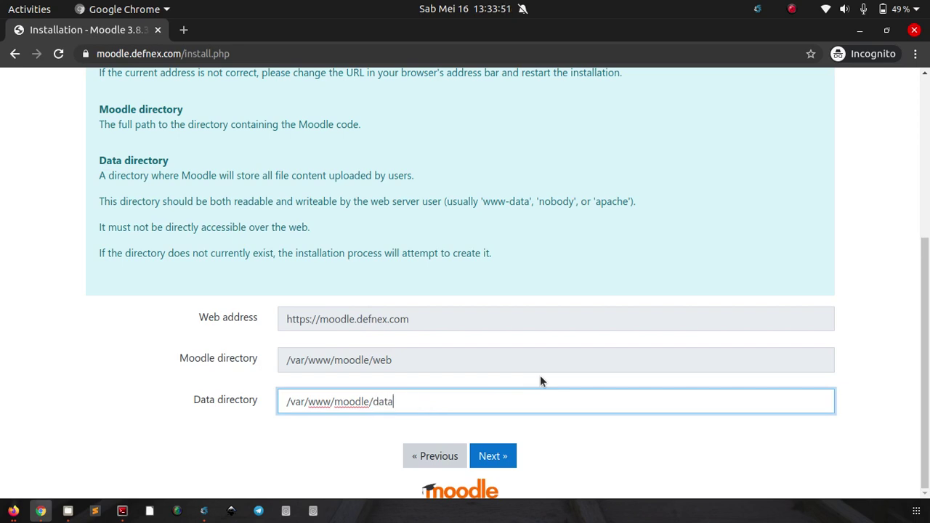
{"action": "left_click", "coordinate": [548, 434]}
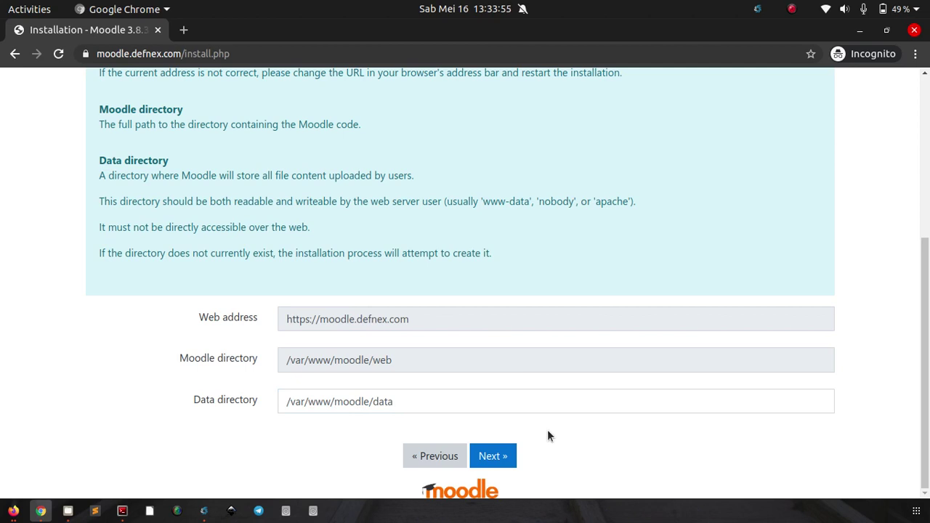
{"action": "left_click", "coordinate": [499, 456]}
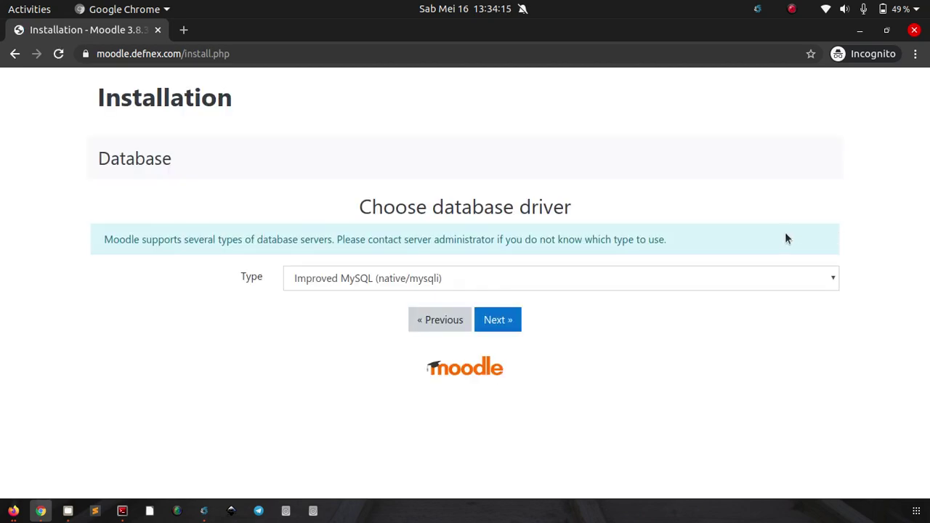
Step: Choose the MariaDB (native/mariadb) database driver and continue to database settings
{"action": "left_click", "coordinate": [566, 281]}
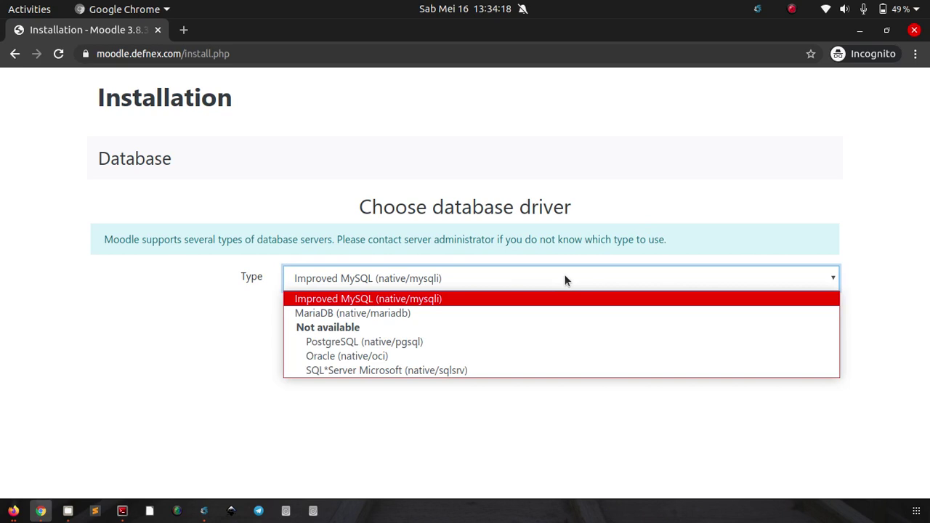
{"action": "left_click", "coordinate": [470, 314]}
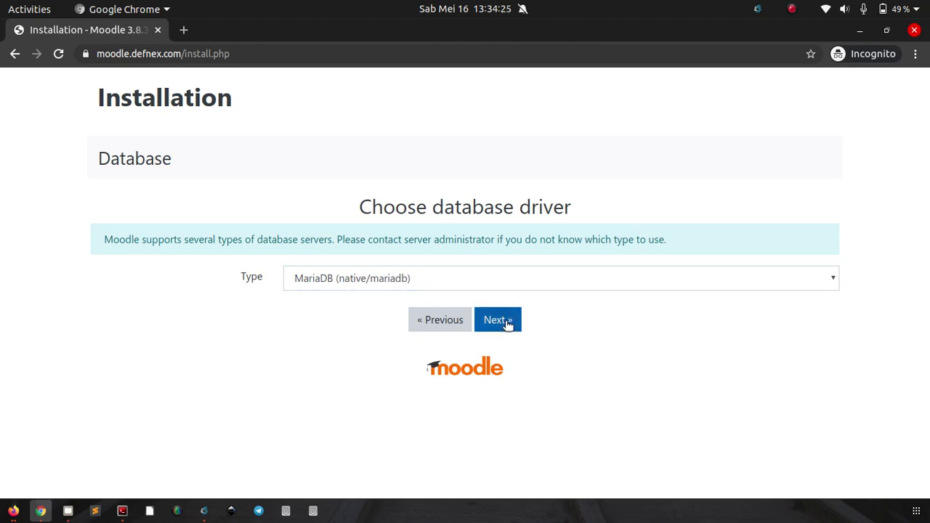
{"action": "left_click", "coordinate": [507, 324]}
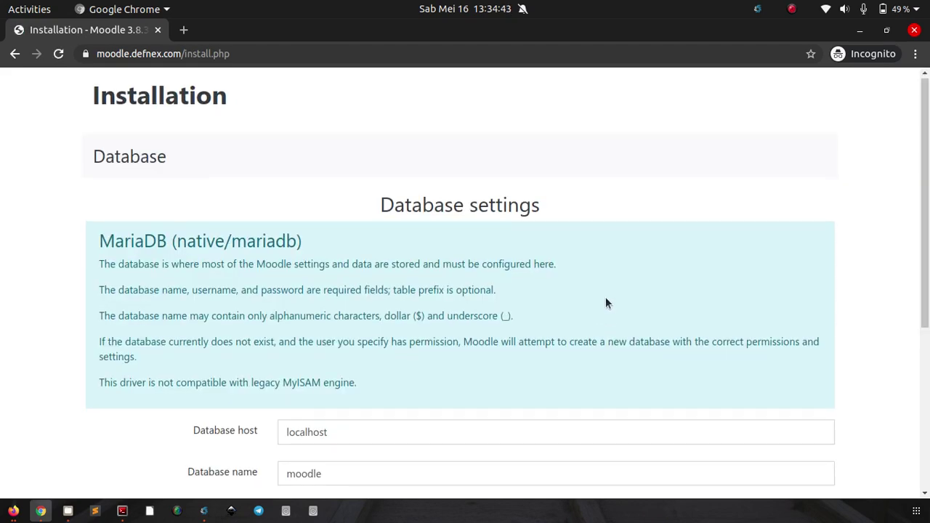
Step: Enter database user usrmoodle and its password, then submit the database settings
{"action": "scroll", "coordinate": [607, 304], "scroll_direction": "down", "scroll_amount": 4}
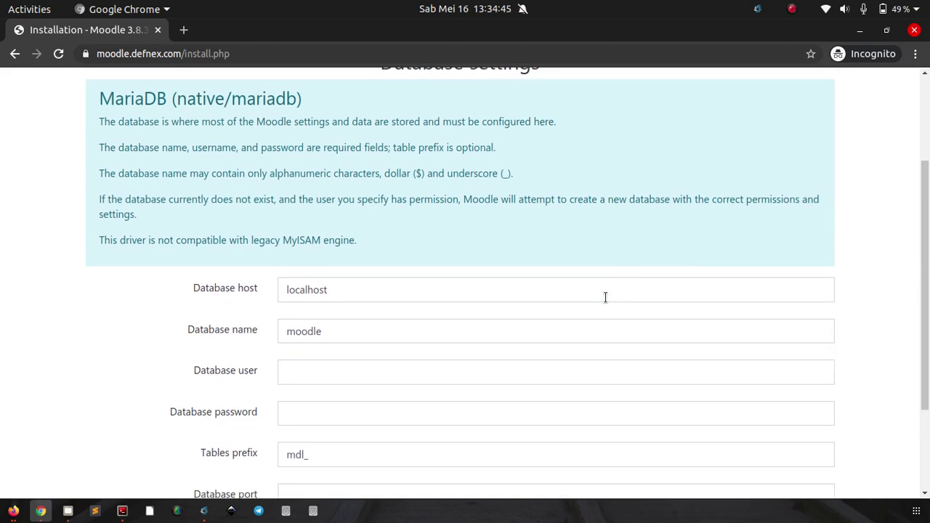
{"action": "scroll", "coordinate": [605, 297], "scroll_direction": "down", "scroll_amount": 1}
{"action": "scroll", "coordinate": [600, 301], "scroll_direction": "down", "scroll_amount": 1}
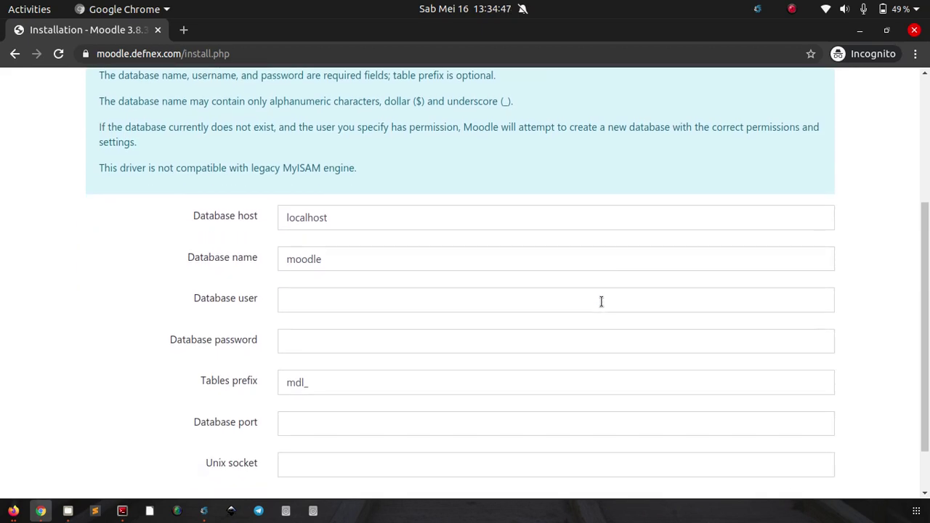
{"action": "scroll", "coordinate": [507, 282], "scroll_direction": "down", "scroll_amount": 2}
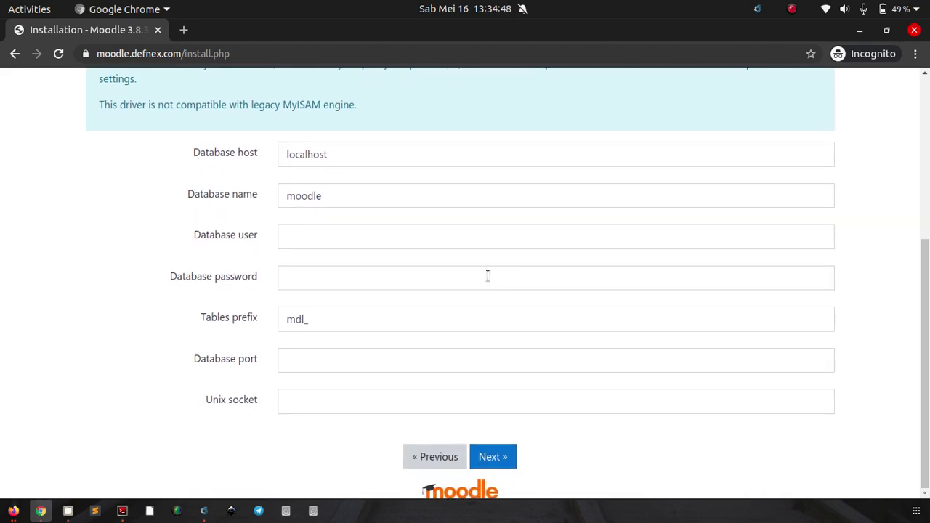
{"action": "left_click", "coordinate": [422, 228]}
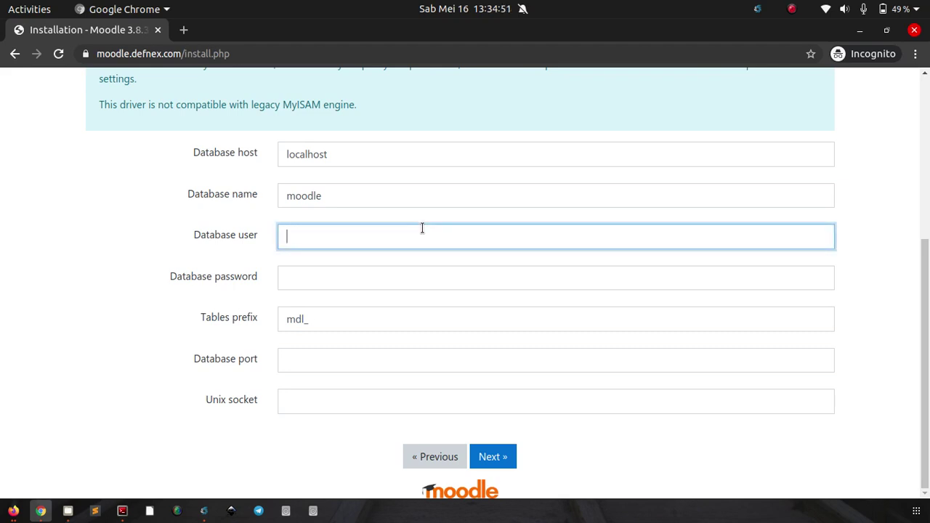
{"action": "type", "text": "usrmoodle"}
{"action": "key", "text": "Tab"}
{"action": "type", "text": "secret"}
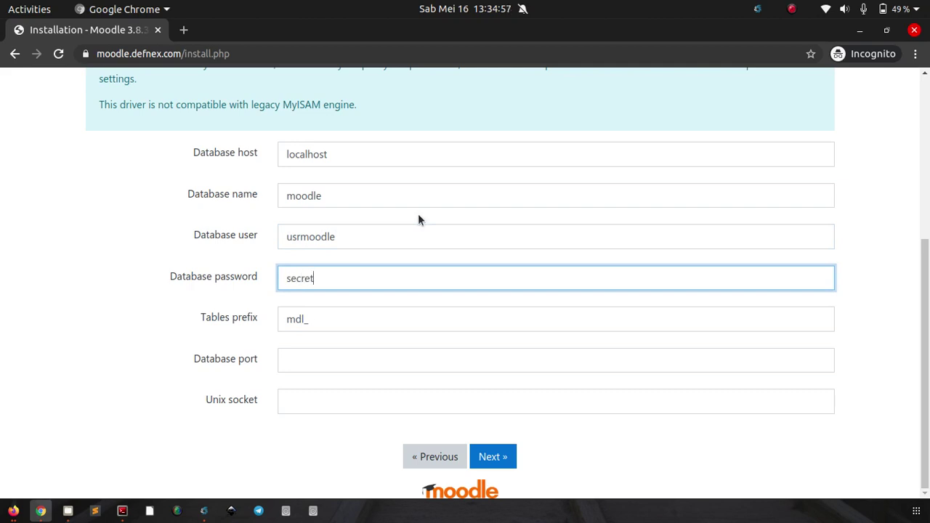
{"action": "left_click", "coordinate": [502, 465]}
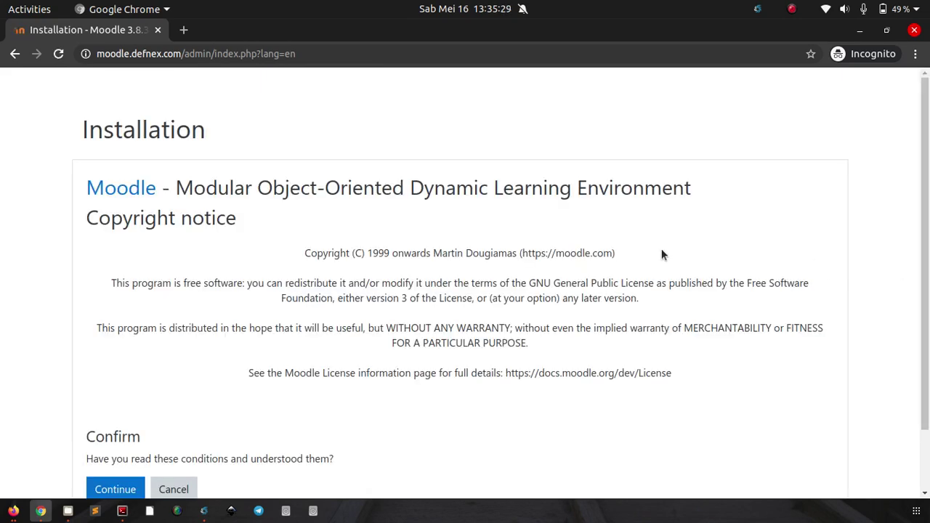
Step: Read through the copyright notice and accept its conditions
{"action": "scroll", "coordinate": [658, 253], "scroll_direction": "down", "scroll_amount": 1}
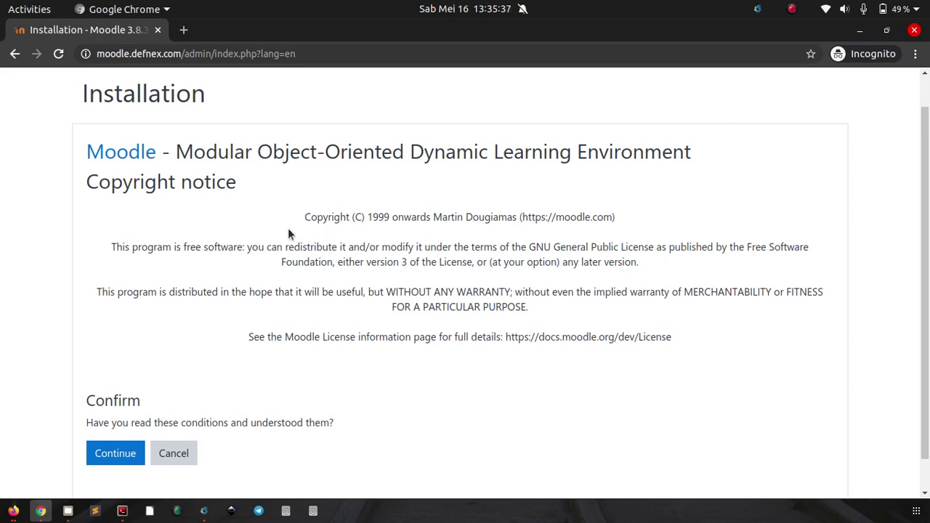
{"action": "scroll", "coordinate": [290, 234], "scroll_direction": "down", "scroll_amount": 1}
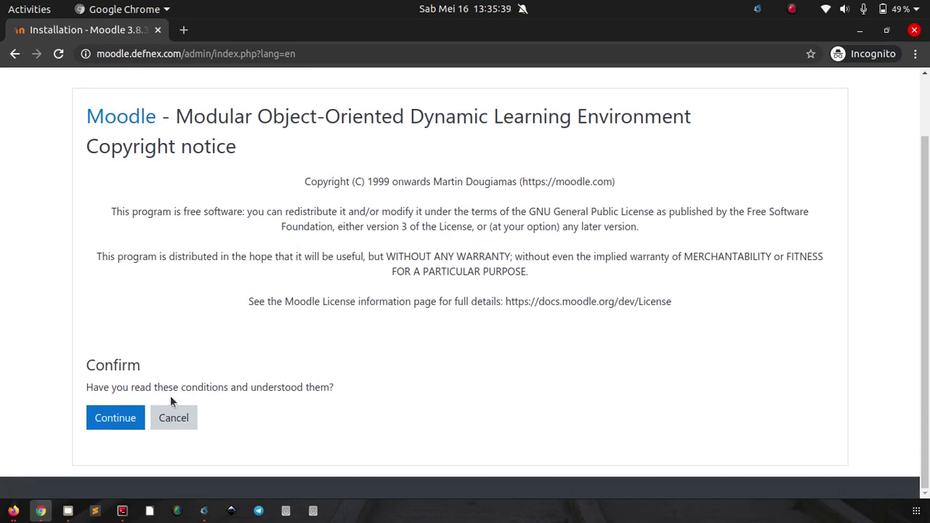
{"action": "left_click", "coordinate": [108, 420]}
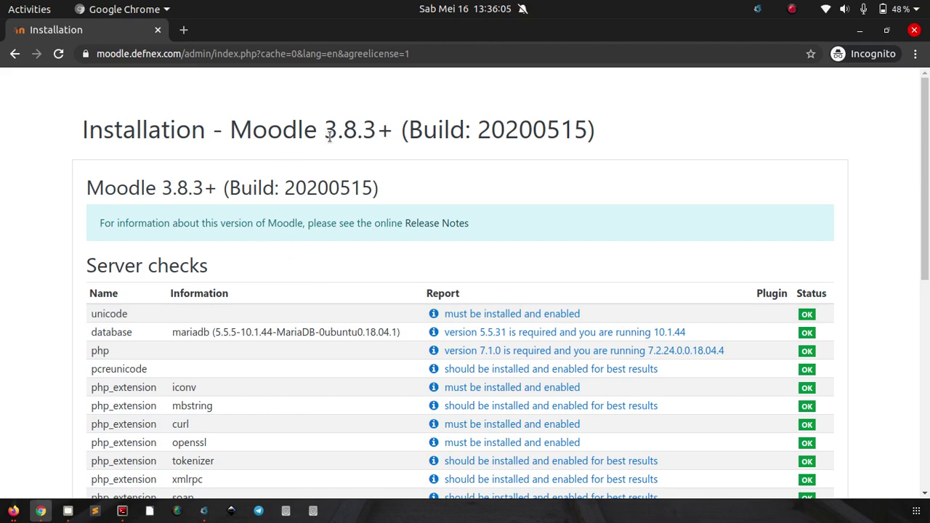
Step: Verify every Moodle 3.8.3+ server check reports OK, then start installation
{"action": "scroll", "coordinate": [343, 150], "scroll_direction": "down", "scroll_amount": 3}
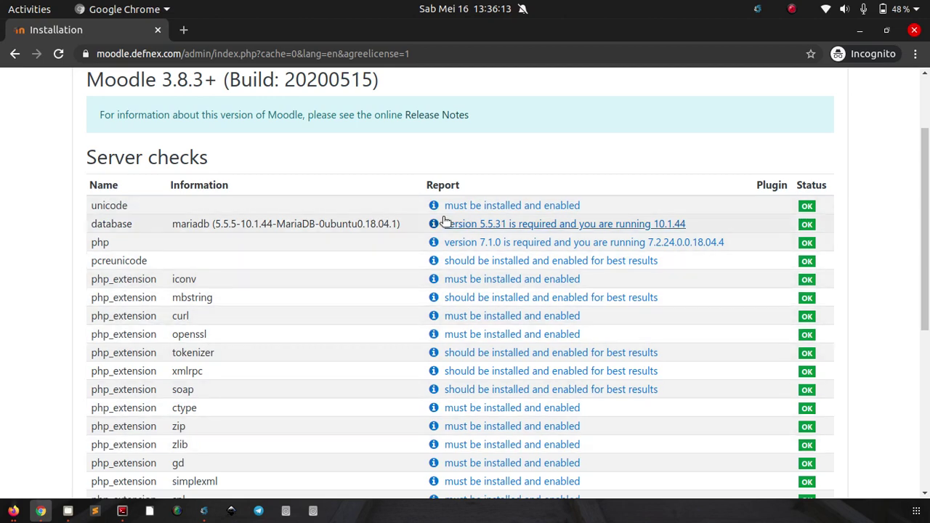
{"action": "scroll", "coordinate": [796, 273], "scroll_direction": "down", "scroll_amount": 5}
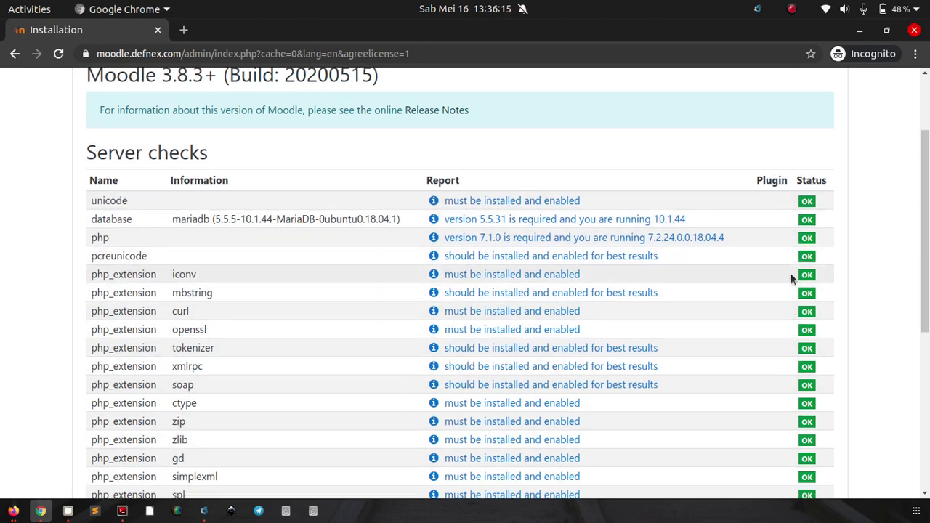
{"action": "scroll", "coordinate": [732, 218], "scroll_direction": "down", "scroll_amount": 4}
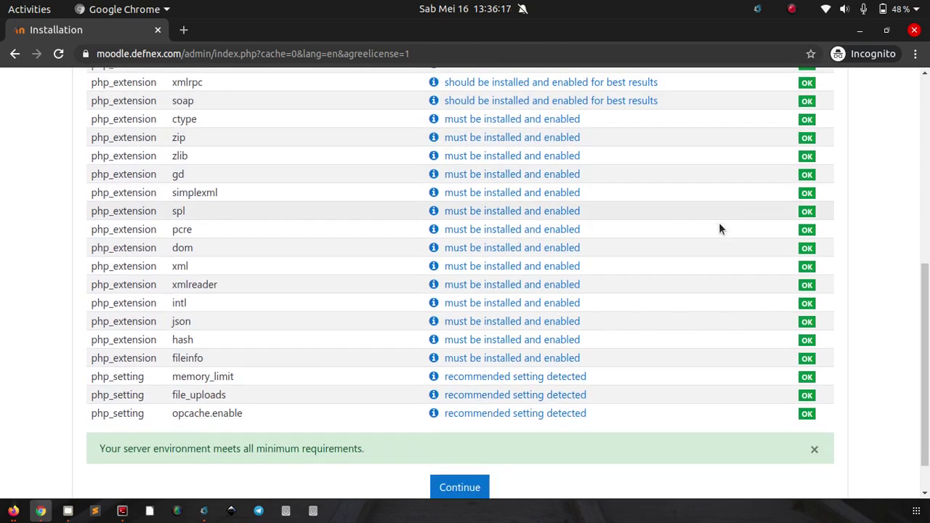
{"action": "scroll", "coordinate": [763, 174], "scroll_direction": "down", "scroll_amount": 2}
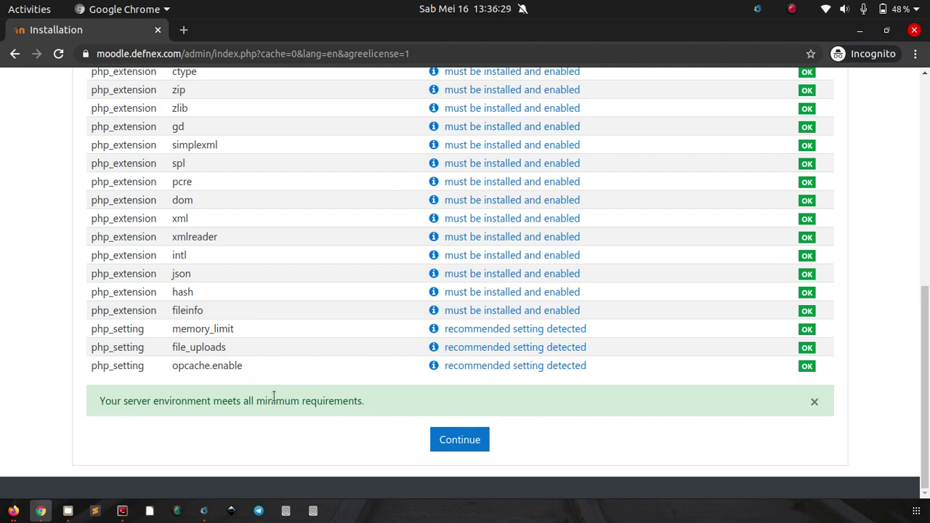
{"action": "left_click", "coordinate": [446, 439]}
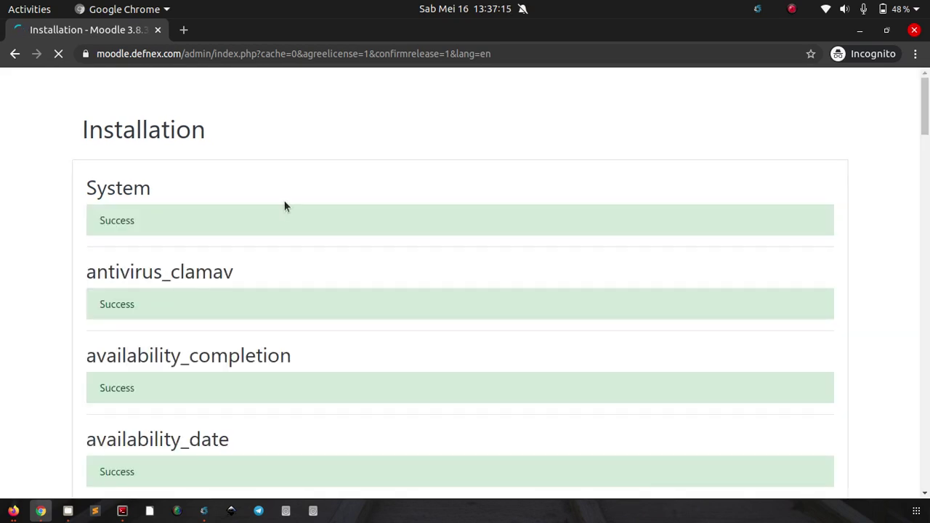
Step: Review the component install results through logstore_standard, all Success, and proceed to admin setup
{"action": "scroll", "coordinate": [254, 171], "scroll_direction": "down", "scroll_amount": 2}
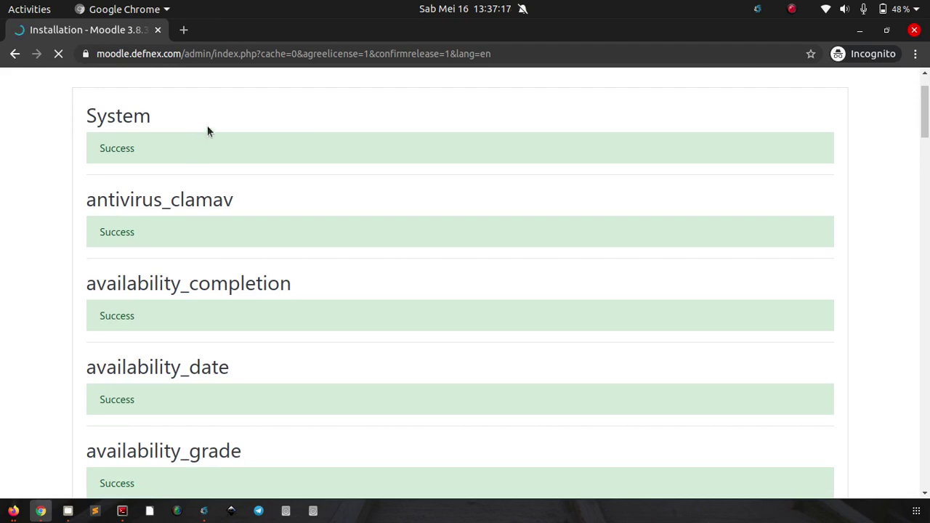
{"action": "scroll", "coordinate": [207, 131], "scroll_direction": "down", "scroll_amount": 6}
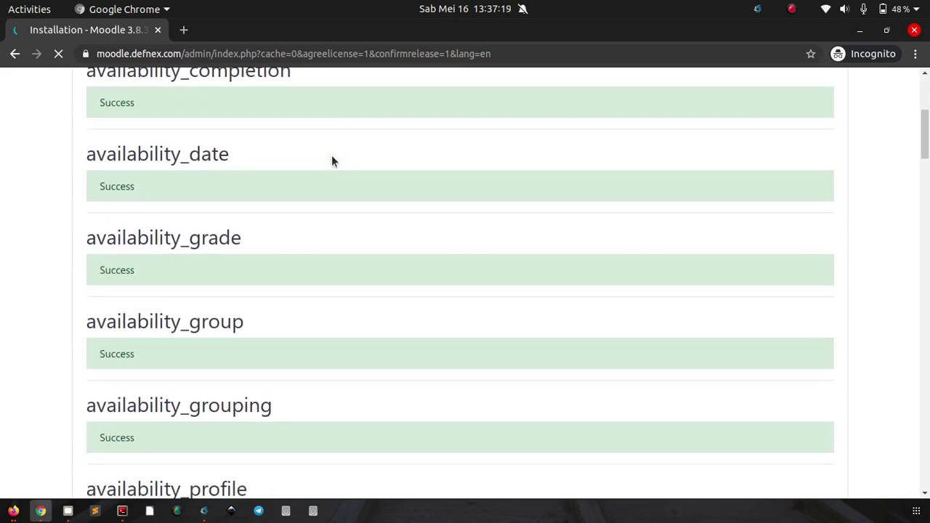
{"action": "scroll", "coordinate": [331, 161], "scroll_direction": "down", "scroll_amount": 15}
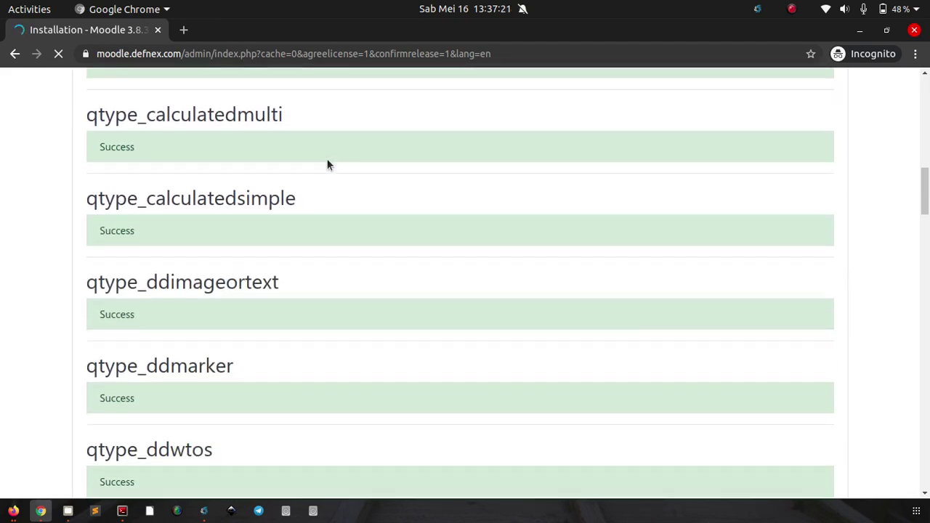
{"action": "scroll", "coordinate": [327, 164], "scroll_direction": "down", "scroll_amount": 12}
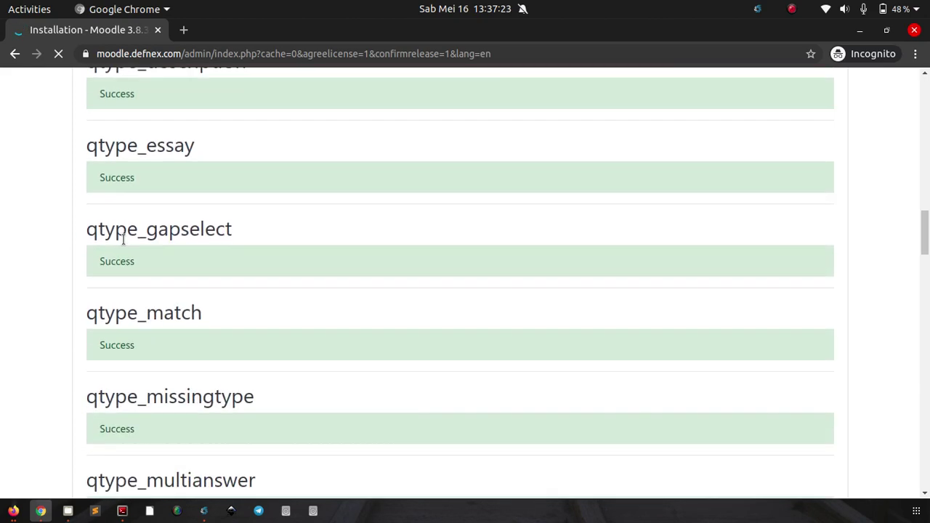
{"action": "scroll", "coordinate": [122, 240], "scroll_direction": "down", "scroll_amount": 20}
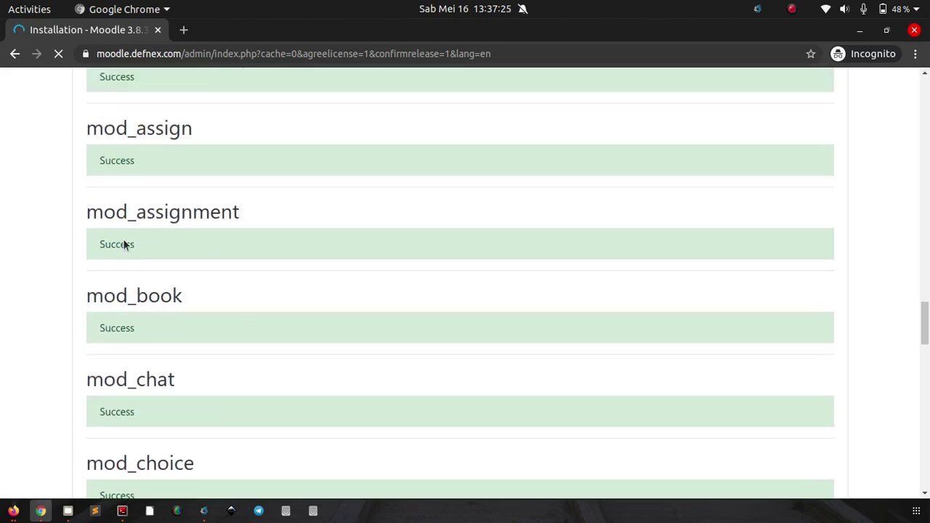
{"action": "scroll", "coordinate": [123, 242], "scroll_direction": "down", "scroll_amount": 20}
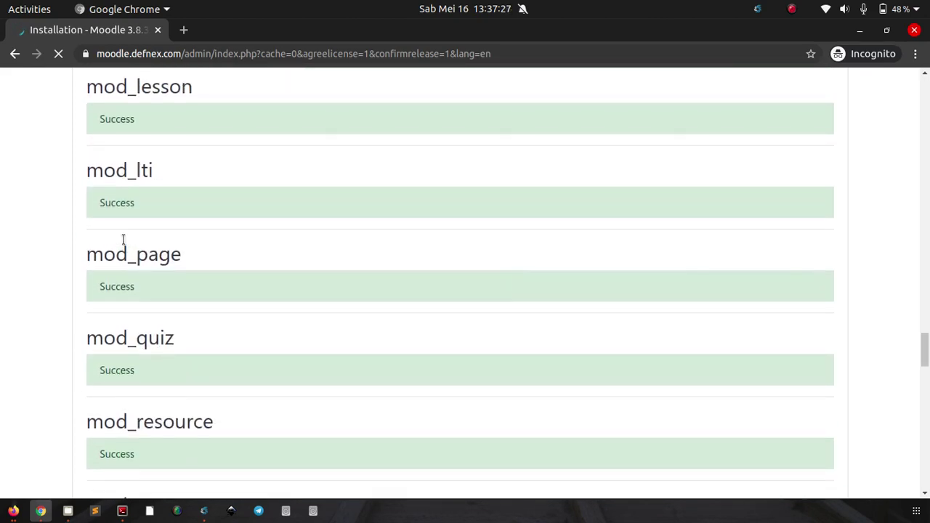
{"action": "scroll", "coordinate": [122, 240], "scroll_direction": "down", "scroll_amount": 14}
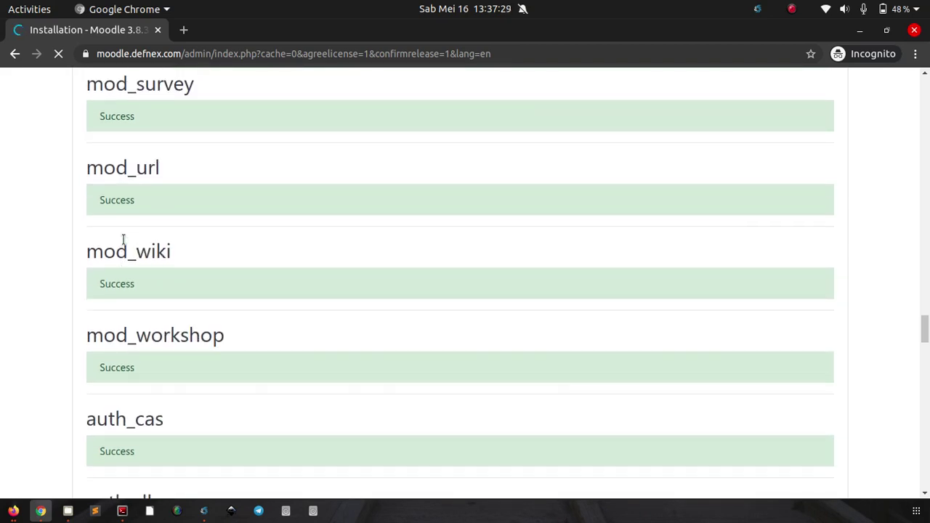
{"action": "scroll", "coordinate": [123, 240], "scroll_direction": "down", "scroll_amount": 20}
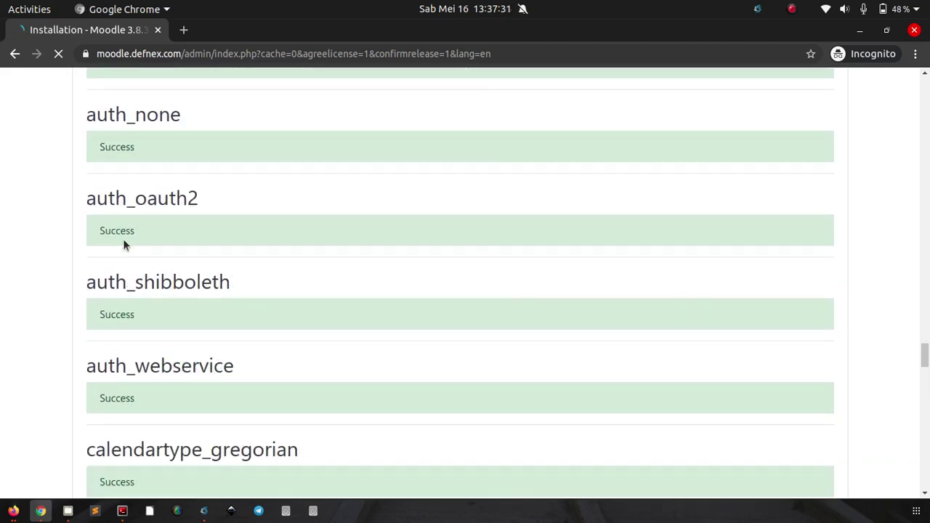
{"action": "scroll", "coordinate": [123, 243], "scroll_direction": "down", "scroll_amount": 15}
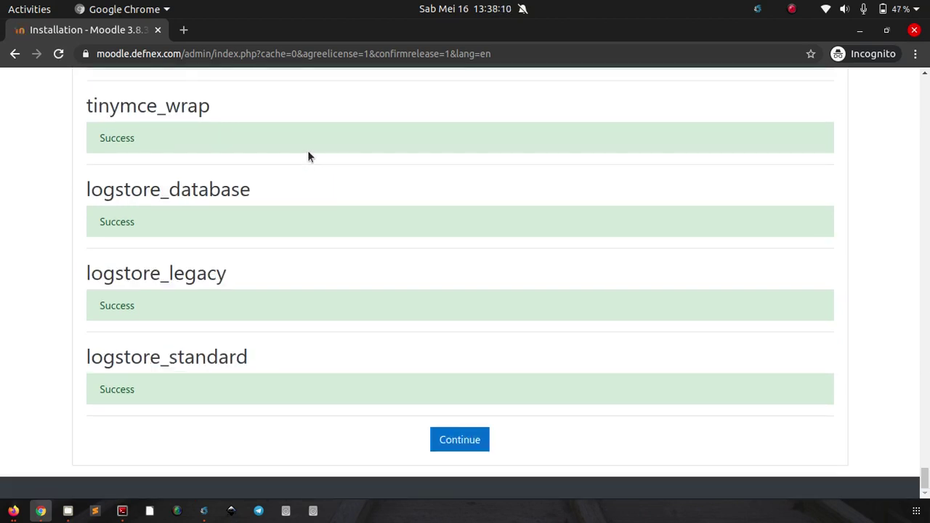
{"action": "scroll", "coordinate": [302, 156], "scroll_direction": "up", "scroll_amount": 6}
{"action": "scroll", "coordinate": [298, 165], "scroll_direction": "down", "scroll_amount": 4}
{"action": "scroll", "coordinate": [298, 165], "scroll_direction": "down", "scroll_amount": 1}
{"action": "left_click", "coordinate": [454, 441]}
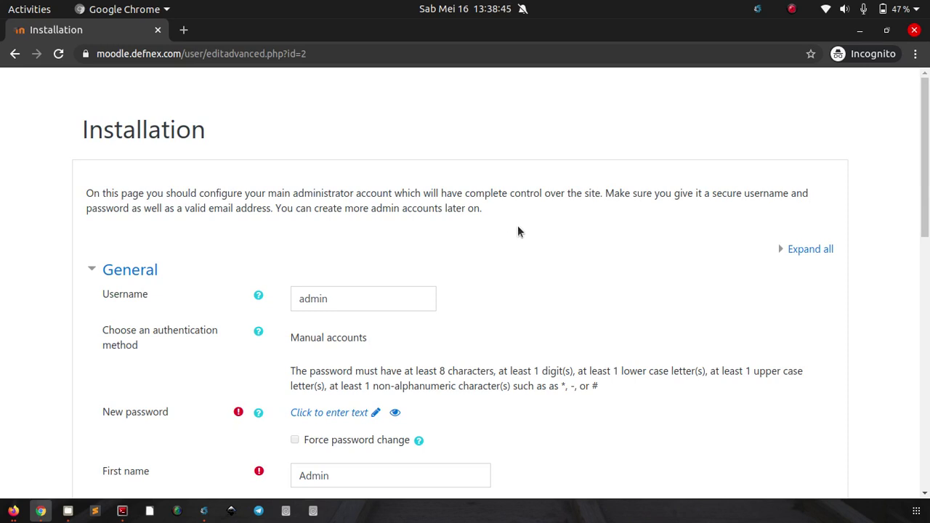
Step: Set a new password for the admin account
{"action": "scroll", "coordinate": [519, 231], "scroll_direction": "down", "scroll_amount": 1}
{"action": "scroll", "coordinate": [518, 231], "scroll_direction": "down", "scroll_amount": 1}
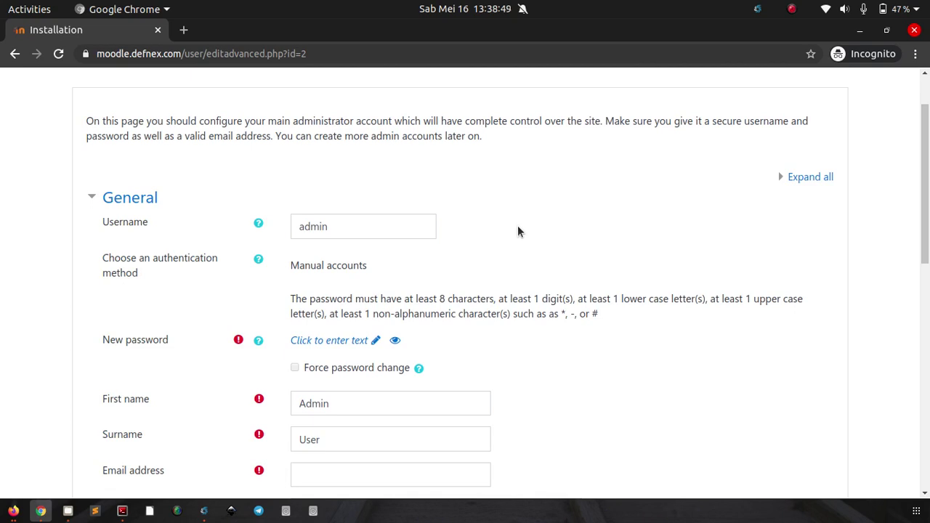
{"action": "scroll", "coordinate": [518, 231], "scroll_direction": "down", "scroll_amount": 1}
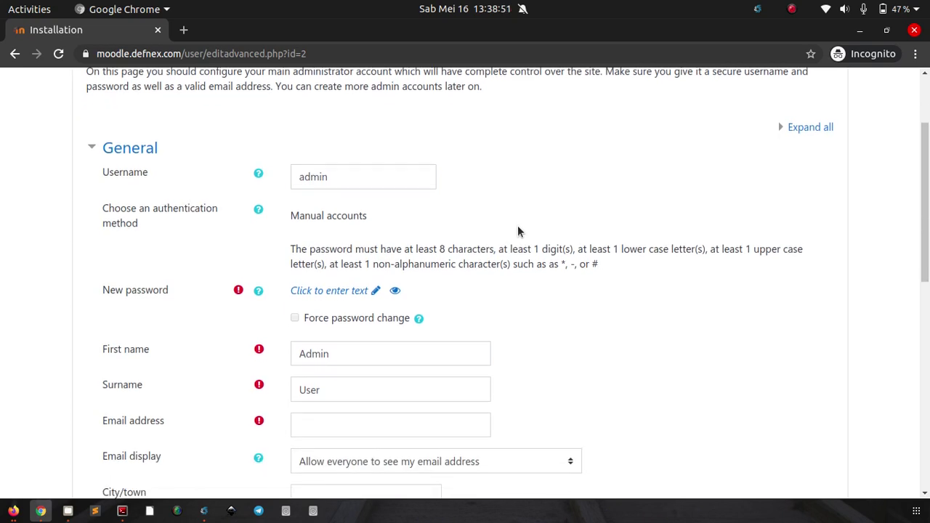
{"action": "scroll", "coordinate": [518, 226], "scroll_direction": "down", "scroll_amount": 2}
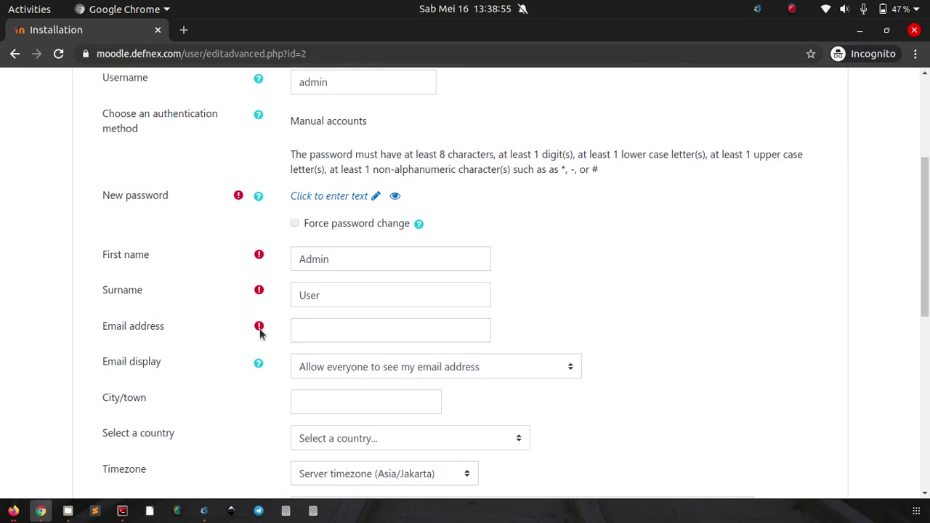
{"action": "left_click", "coordinate": [329, 197]}
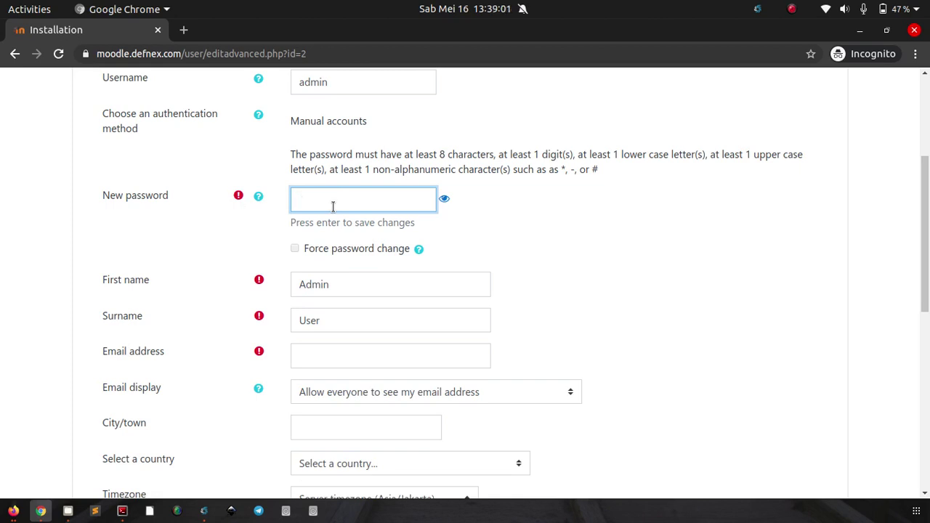
{"action": "type", "text": "•••••••••"}
{"action": "key", "text": "Return"}
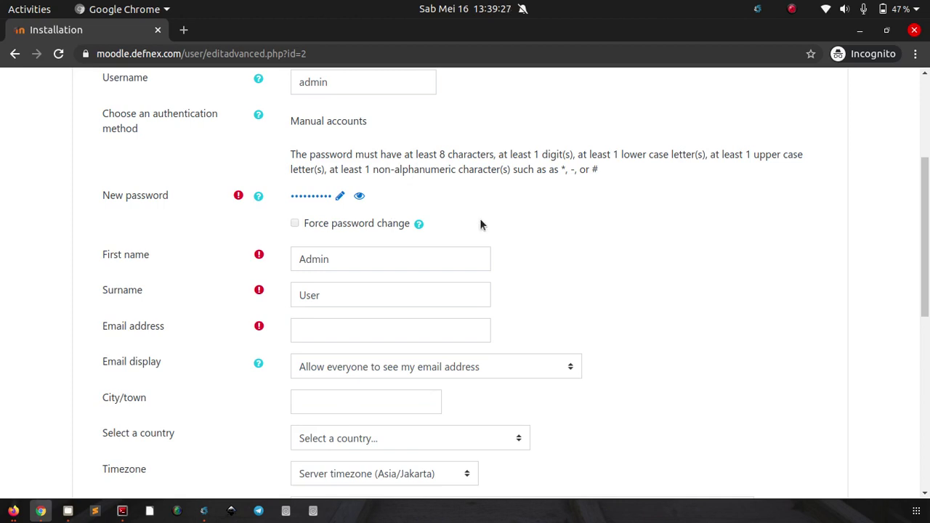
Step: Fill in the administrator's e-mail address and save the profile
{"action": "scroll", "coordinate": [523, 243], "scroll_direction": "down", "scroll_amount": 2}
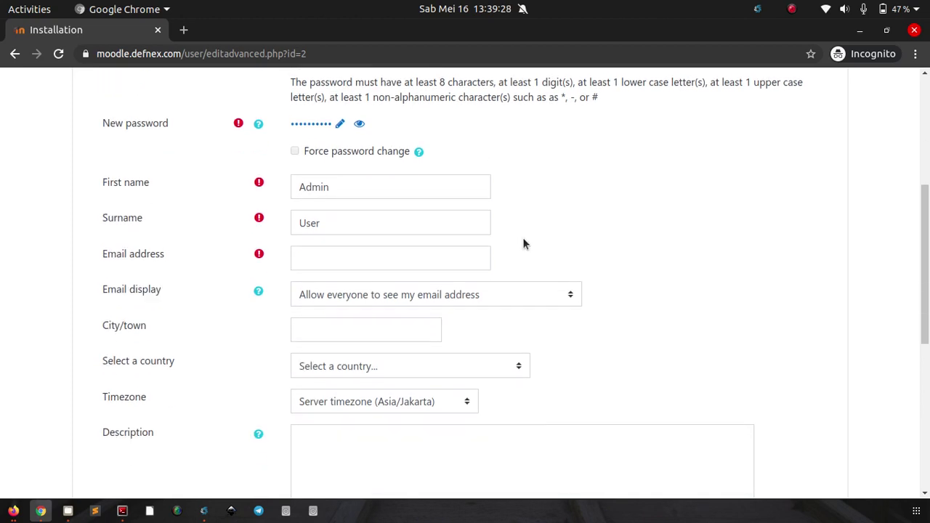
{"action": "left_click", "coordinate": [427, 260]}
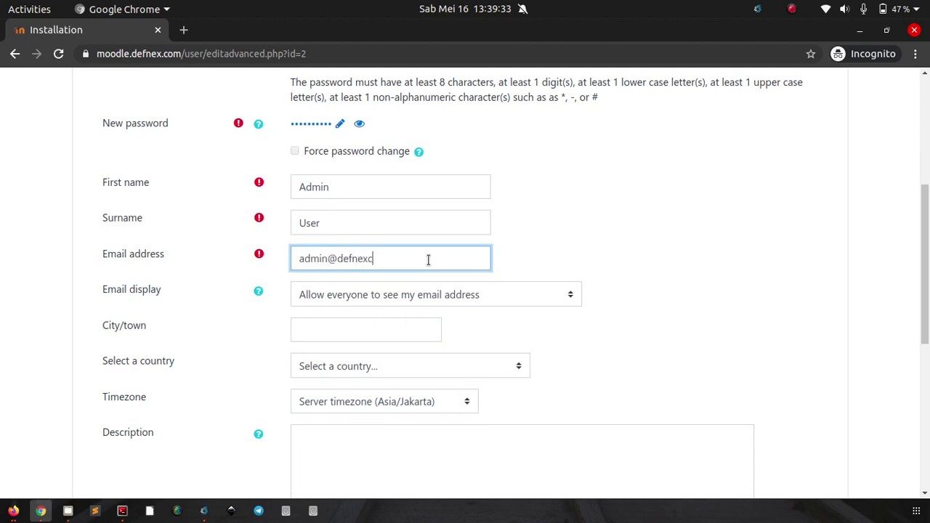
{"action": "left_click", "coordinate": [670, 250]}
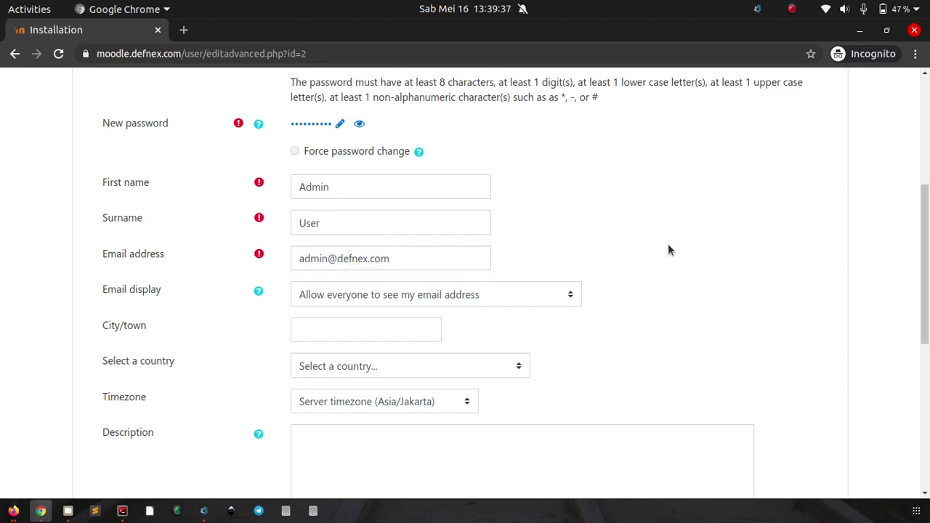
{"action": "scroll", "coordinate": [668, 243], "scroll_direction": "down", "scroll_amount": 5}
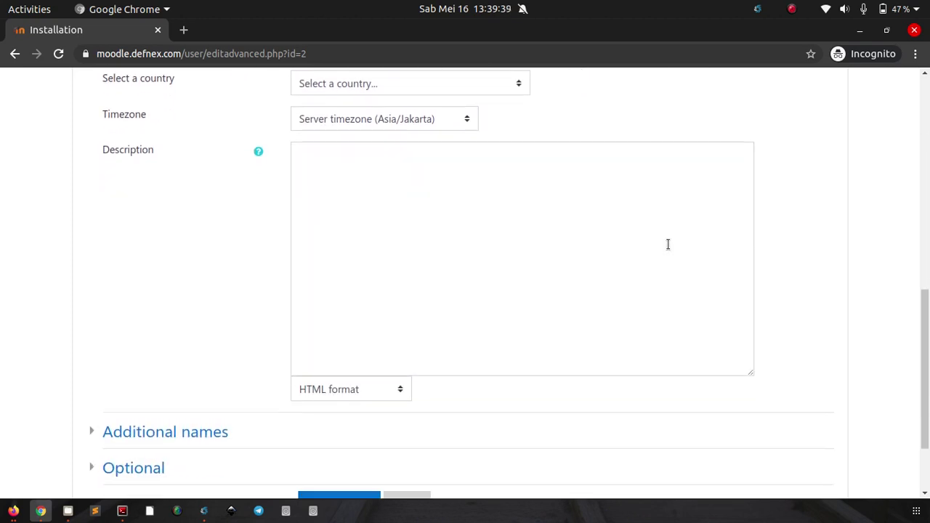
{"action": "scroll", "coordinate": [668, 244], "scroll_direction": "down", "scroll_amount": 3}
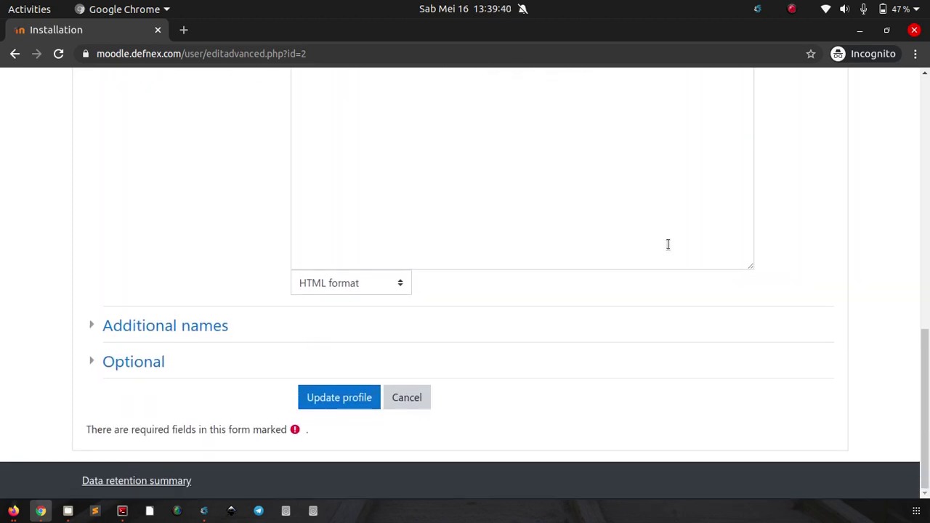
{"action": "left_click", "coordinate": [325, 404]}
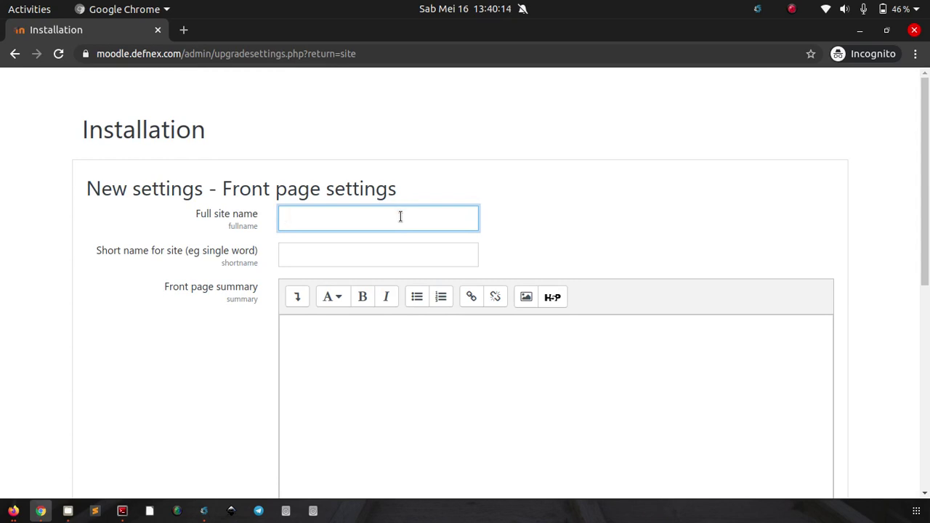
Step: Set the full site name to 'e-Learning Defnex' and short name to 'e-Learning'
{"action": "type", "text": "Learning Defnex"}
{"action": "key", "text": "Tab"}
{"action": "type", "text": "e"}
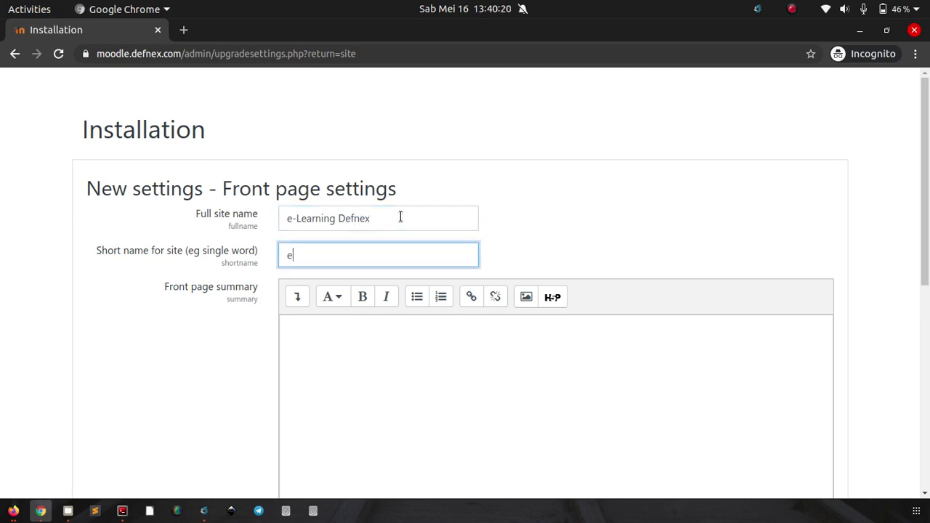
{"action": "type", "text": "-Learning"}
Step: Enter the front page summary 'Ini adalah e-Learning Defnex' and save the settings
{"action": "left_click", "coordinate": [361, 341]}
{"action": "scroll", "coordinate": [423, 327], "scroll_direction": "down", "scroll_amount": 4}
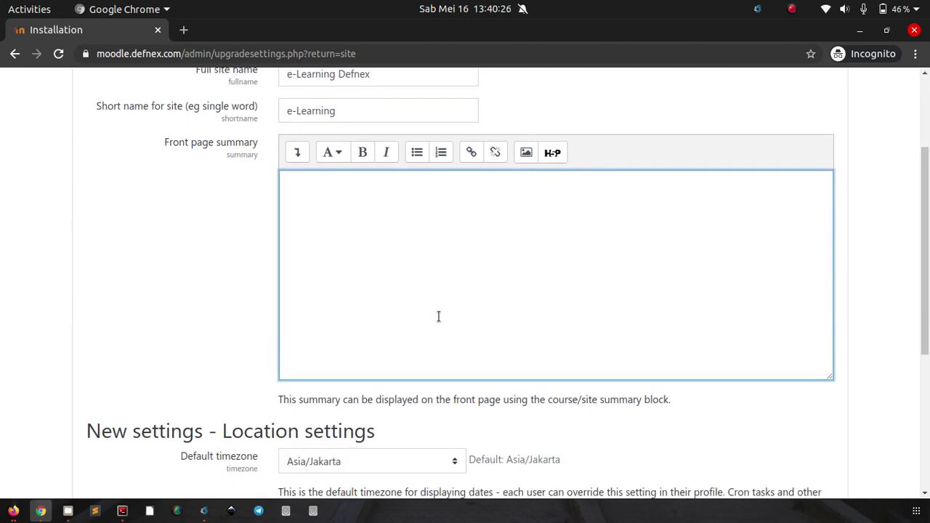
{"action": "type", "text": "Ini adalah el"}
{"action": "key", "text": "BackSpace"}
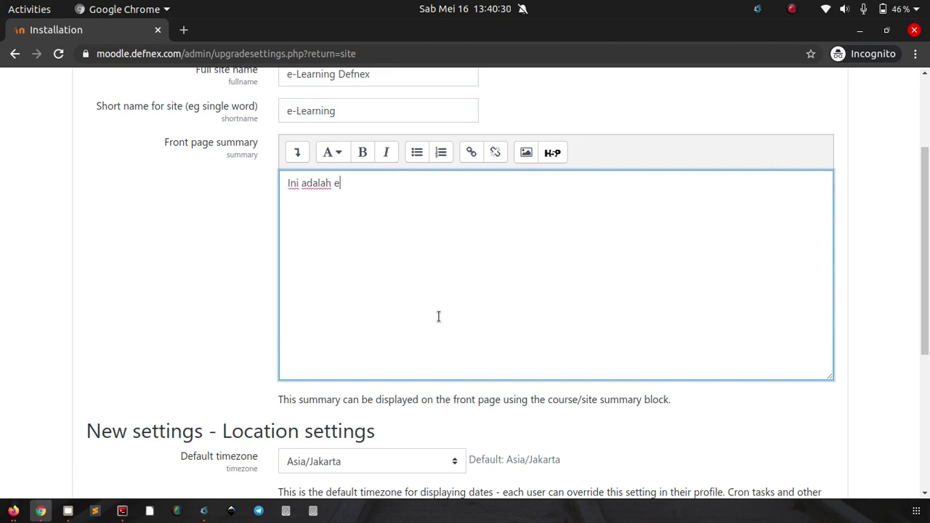
{"action": "type", "text": "-Learning Defnex"}
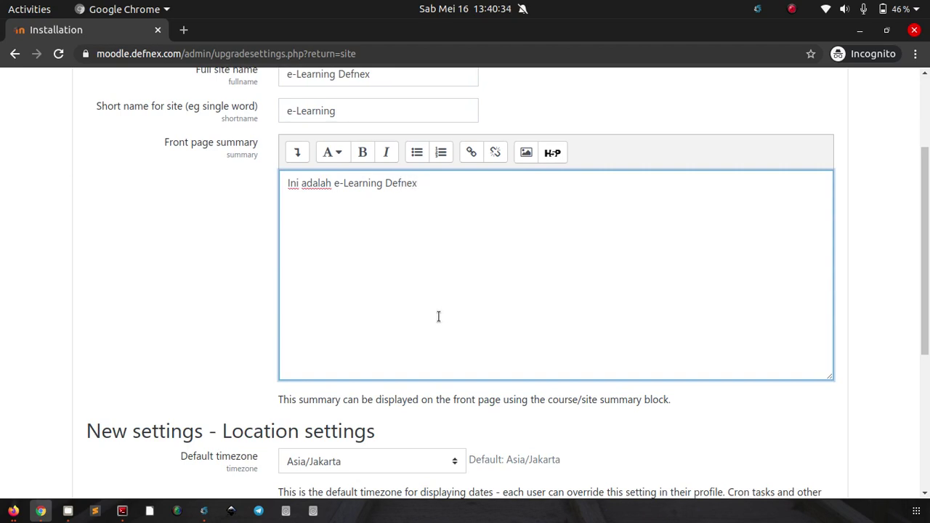
{"action": "scroll", "coordinate": [438, 316], "scroll_direction": "down", "scroll_amount": 5}
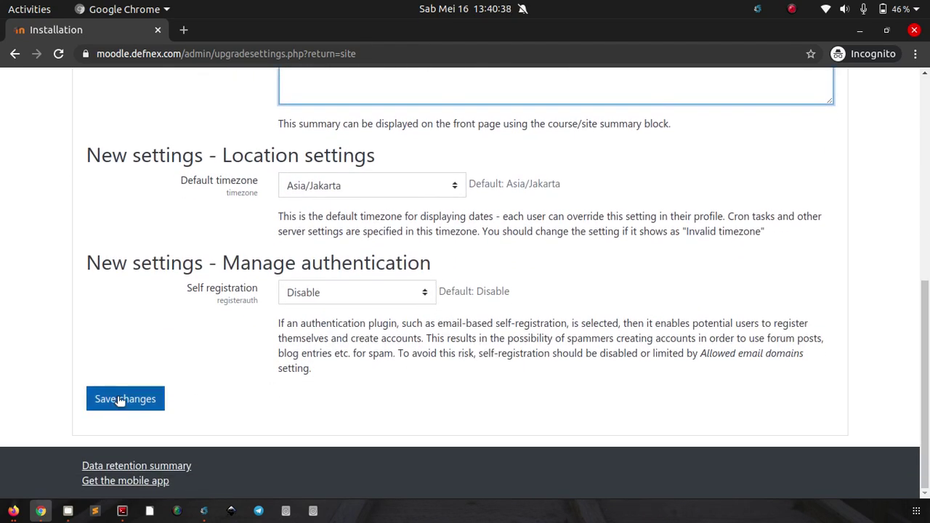
{"action": "left_click", "coordinate": [121, 401]}
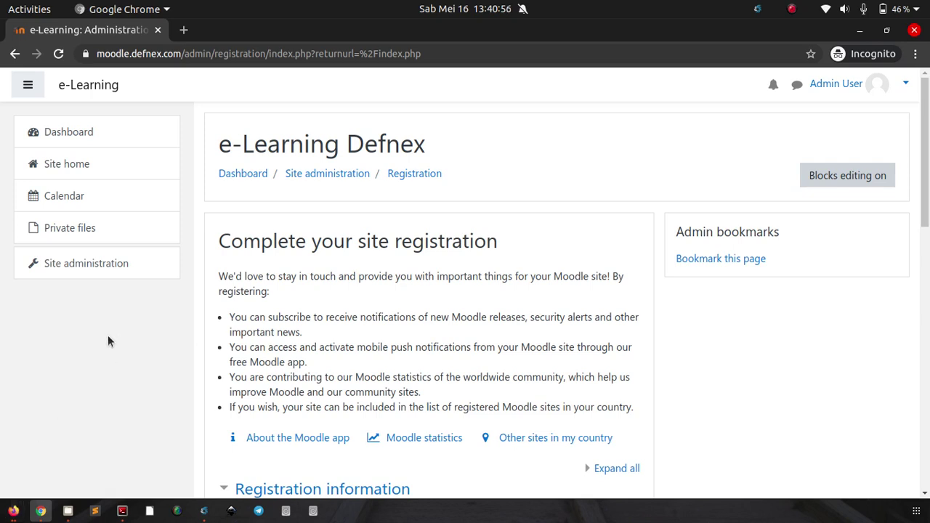
Step: Bring the Firefox window with the Moodle-on-Nginx install guide to the front
{"action": "left_click", "coordinate": [14, 510]}
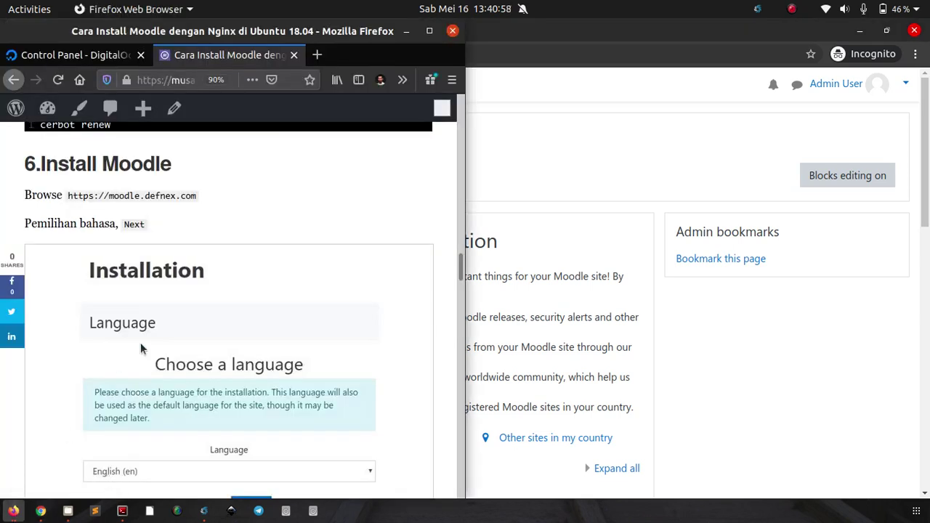
Step: Maximize the Firefox guide, review earlier tutorial steps, and select the PHP-FPM install command
{"action": "left_click", "coordinate": [429, 31]}
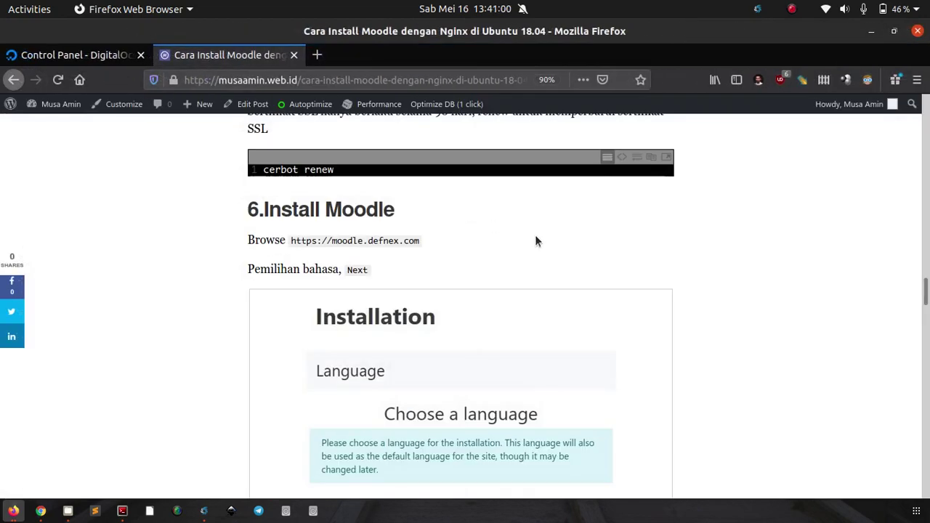
{"action": "scroll", "coordinate": [745, 231], "scroll_direction": "up", "scroll_amount": 10}
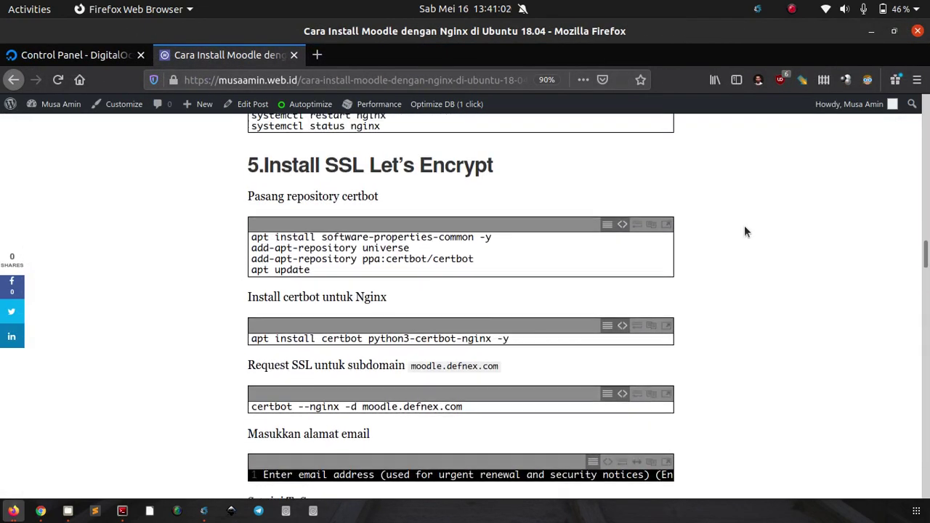
{"action": "scroll", "coordinate": [745, 231], "scroll_direction": "up", "scroll_amount": 10}
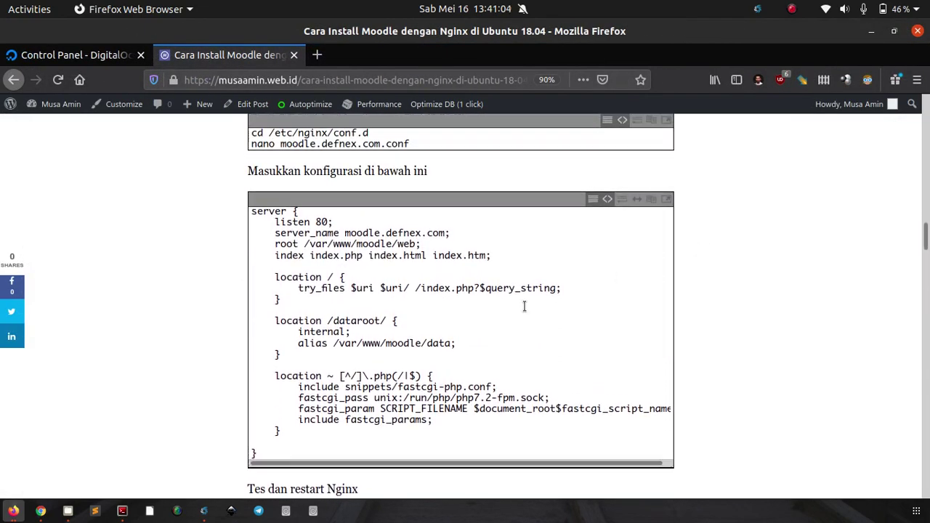
{"action": "scroll", "coordinate": [464, 269], "scroll_direction": "up", "scroll_amount": 10}
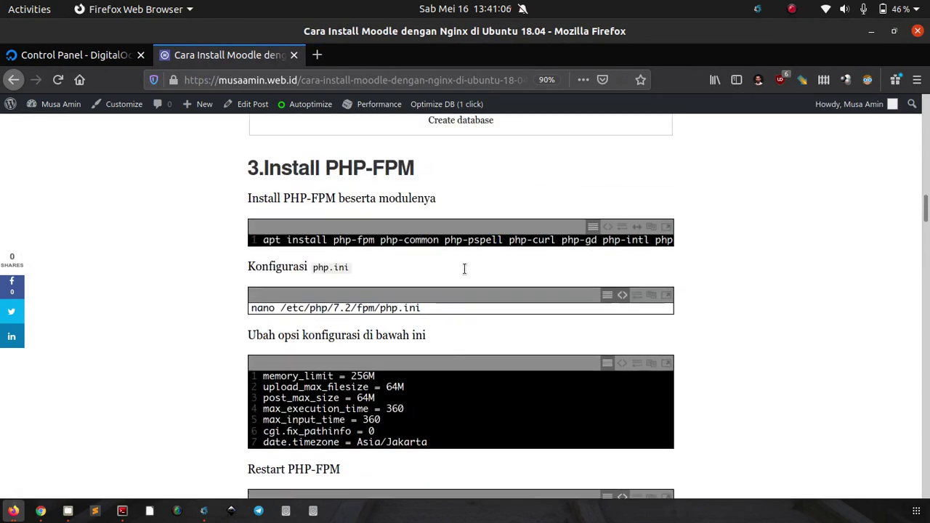
{"action": "scroll", "coordinate": [464, 269], "scroll_direction": "up", "scroll_amount": 5}
{"action": "scroll", "coordinate": [469, 266], "scroll_direction": "down", "scroll_amount": 5}
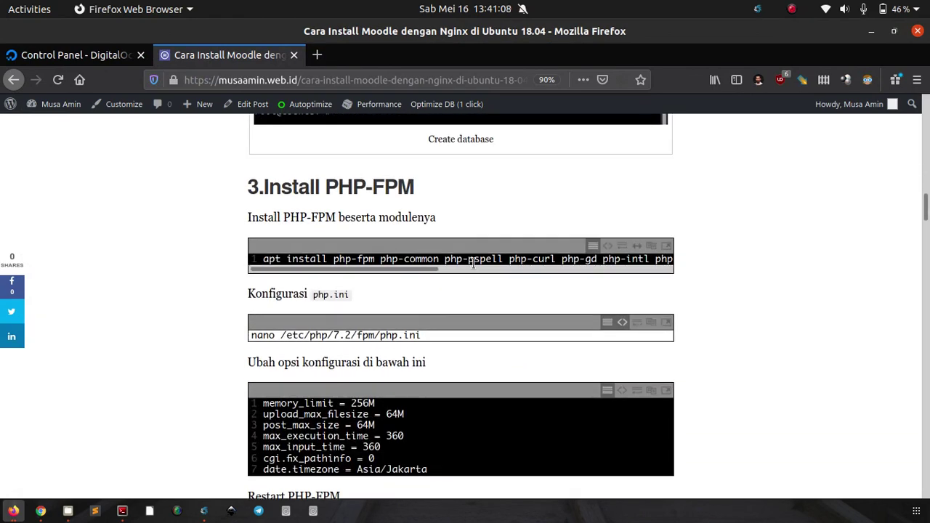
{"action": "double_click", "coordinate": [473, 265]}
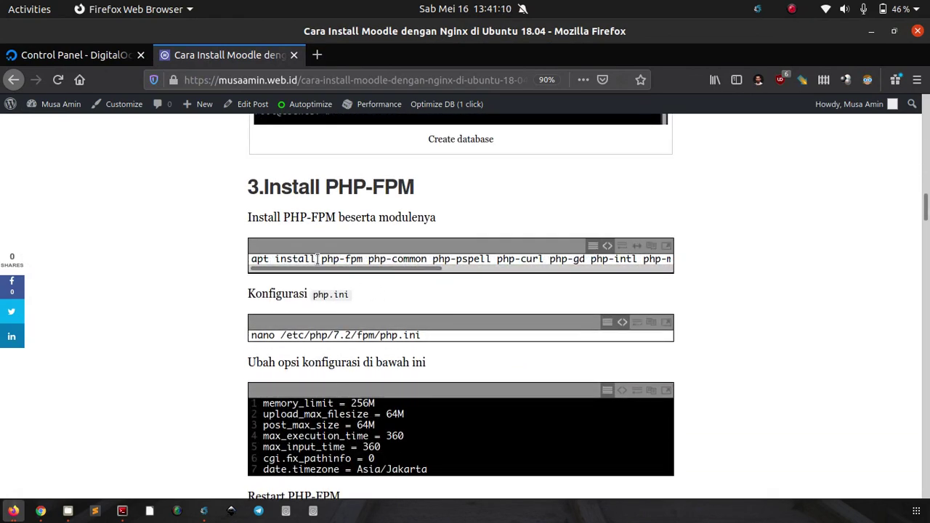
{"action": "left_click_drag", "start_coordinate": [317, 259], "coordinate": [364, 260]}
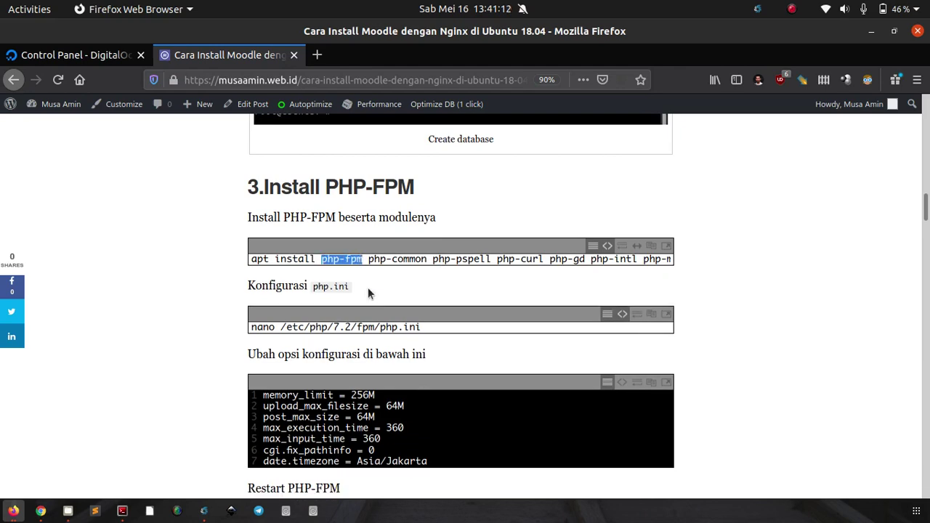
Step: Scroll down the guide to the nginx server configuration block
{"action": "scroll", "coordinate": [465, 255], "scroll_direction": "down", "scroll_amount": 5}
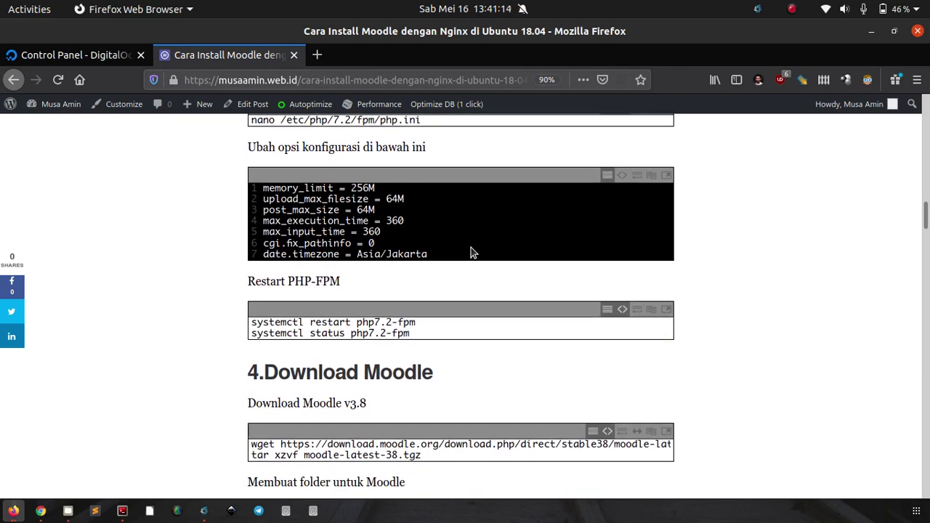
{"action": "scroll", "coordinate": [545, 204], "scroll_direction": "down", "scroll_amount": 1}
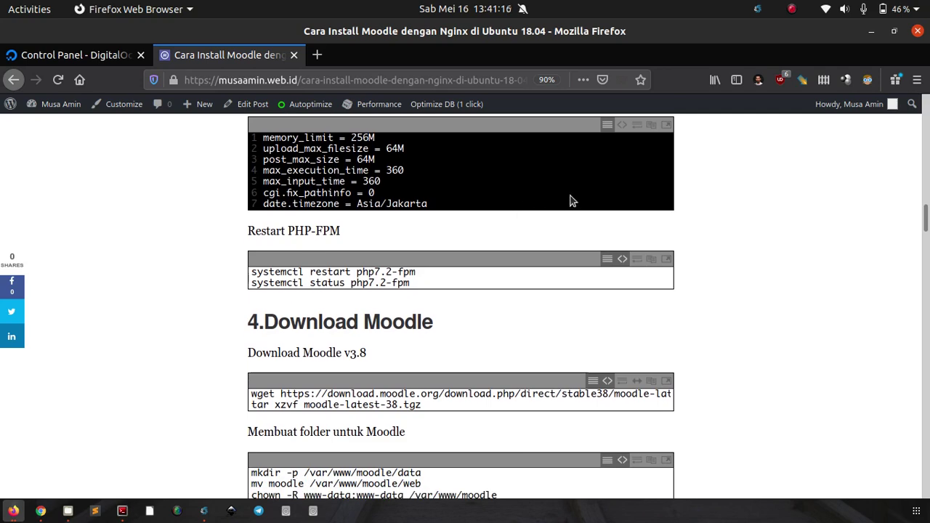
{"action": "scroll", "coordinate": [523, 207], "scroll_direction": "up", "scroll_amount": 1}
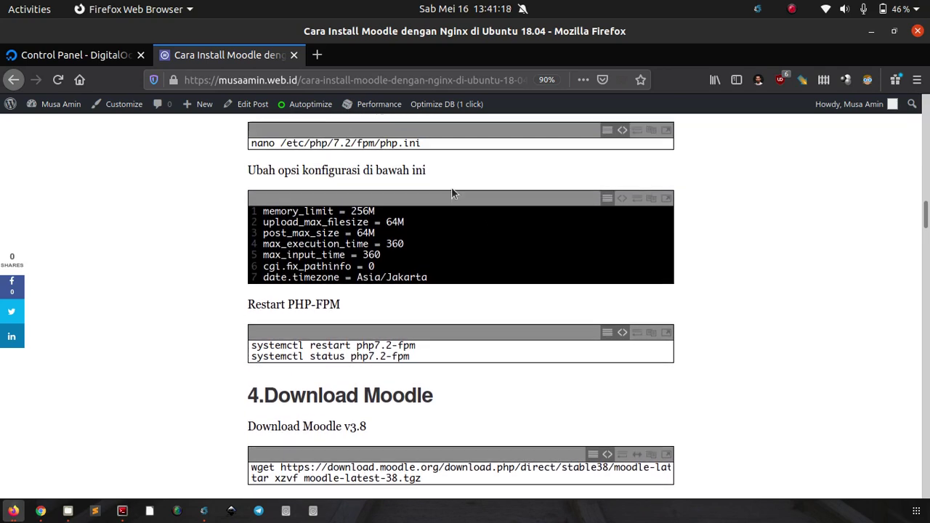
{"action": "scroll", "coordinate": [606, 207], "scroll_direction": "down", "scroll_amount": 4}
{"action": "scroll", "coordinate": [596, 201], "scroll_direction": "up", "scroll_amount": 4}
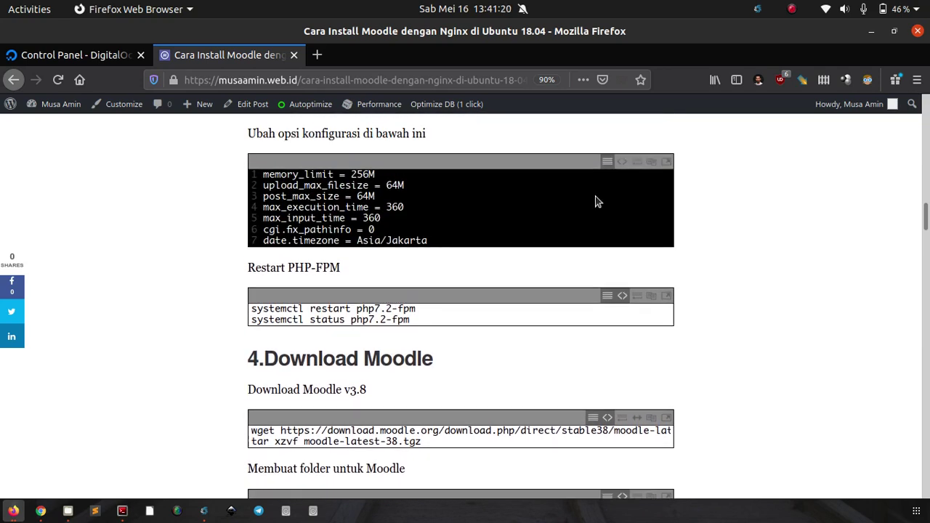
{"action": "scroll", "coordinate": [501, 233], "scroll_direction": "down", "scroll_amount": 3}
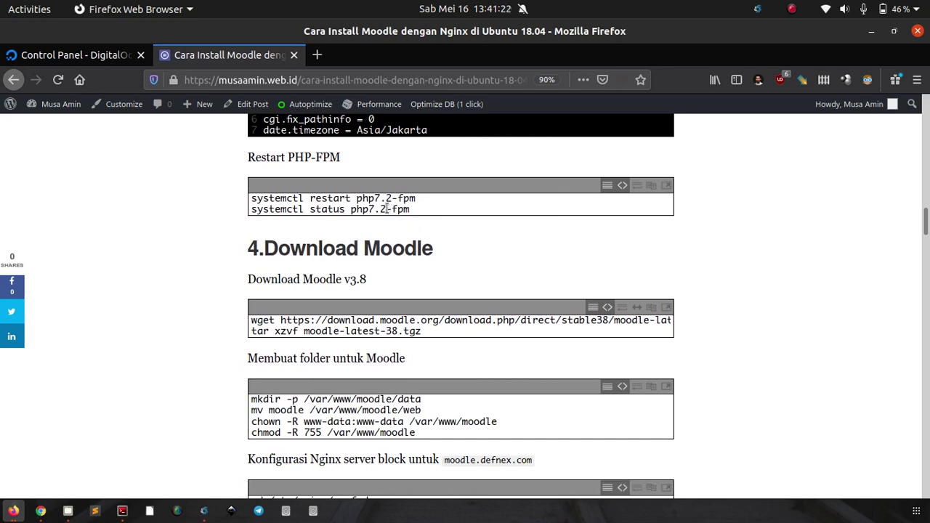
{"action": "scroll", "coordinate": [631, 174], "scroll_direction": "down", "scroll_amount": 1}
{"action": "scroll", "coordinate": [631, 175], "scroll_direction": "down", "scroll_amount": 5}
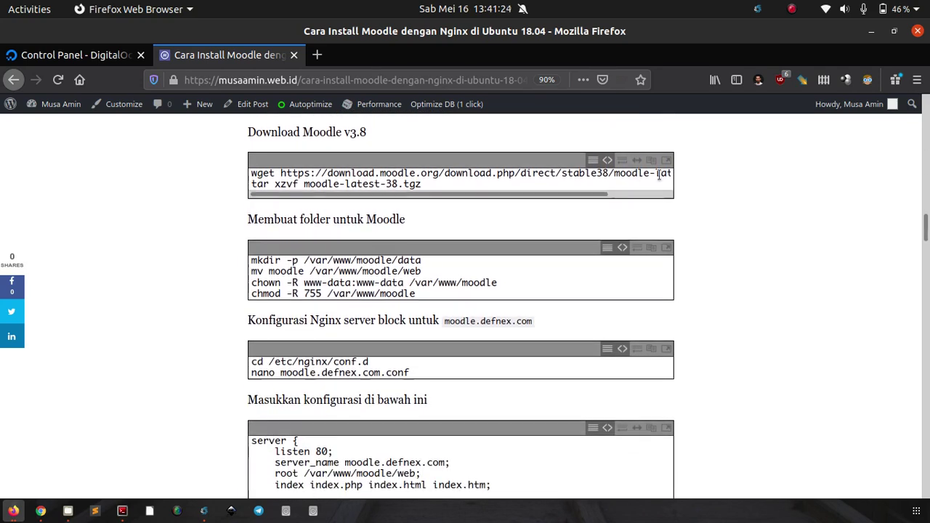